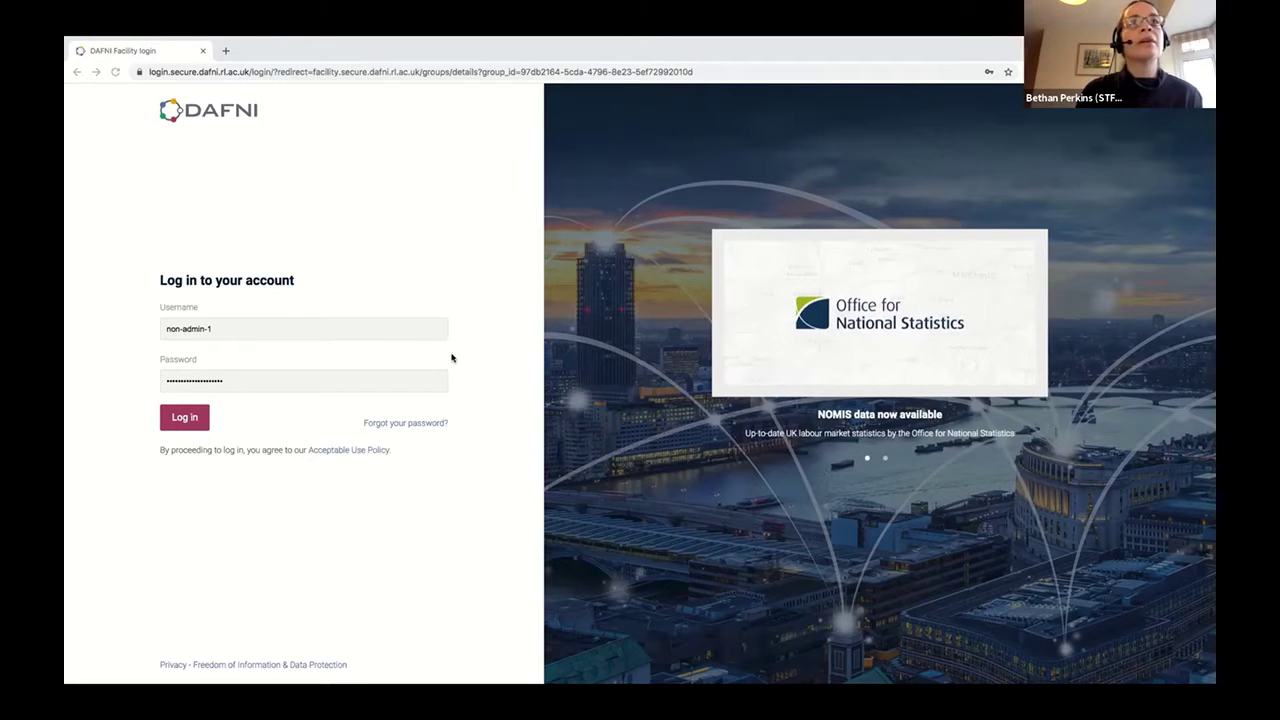
Log in to DAFNI with the pre-filled non-admin account credentials.
{"action": "left_click", "coordinate": [511, 355]}
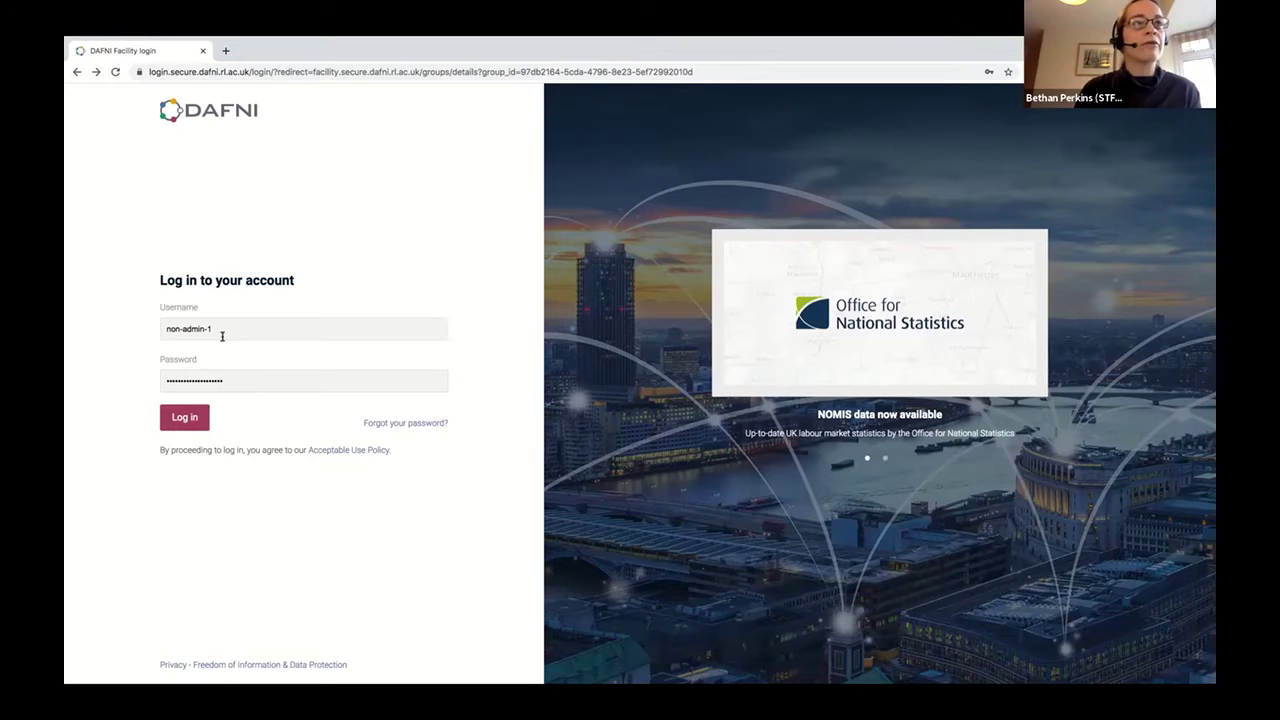
{"action": "left_click", "coordinate": [179, 428]}
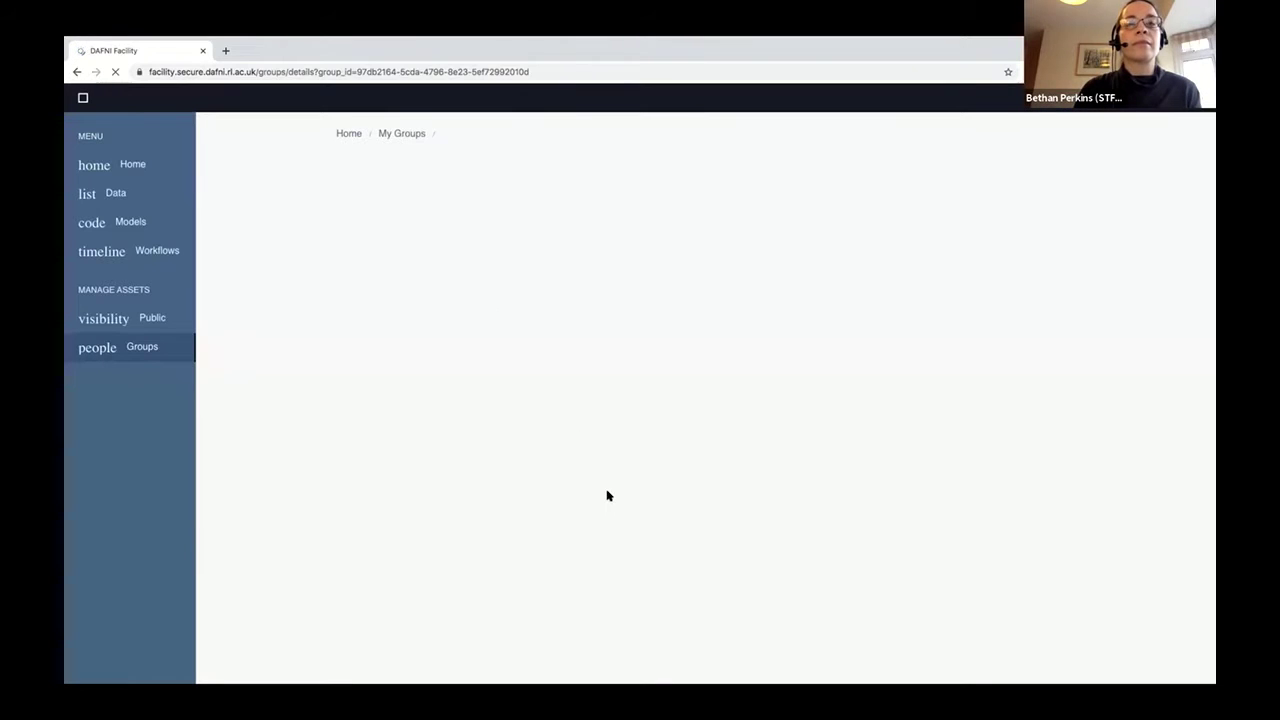
Go from the Demo Group page back to the Welcome to DAFNI home page.
{"action": "left_click", "coordinate": [97, 160]}
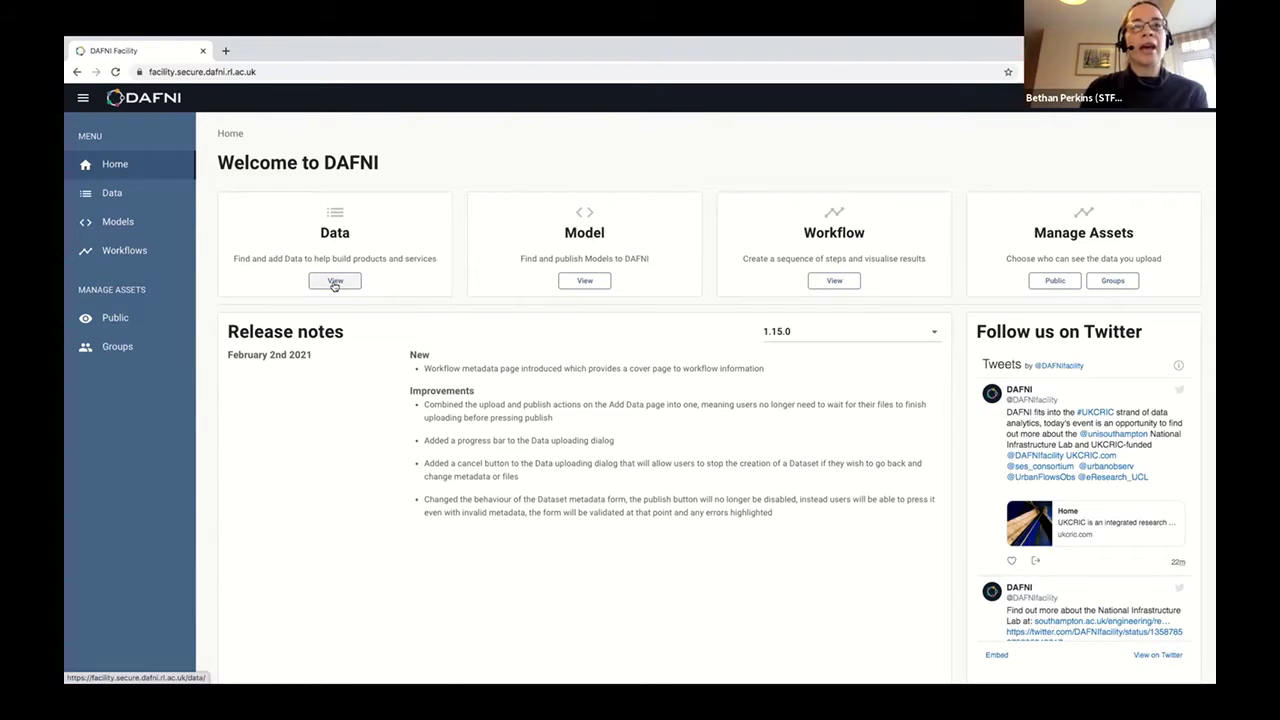
Open the Data Catalogue from the home page's Data card to browse its 561 datasets.
{"action": "left_click", "coordinate": [335, 282]}
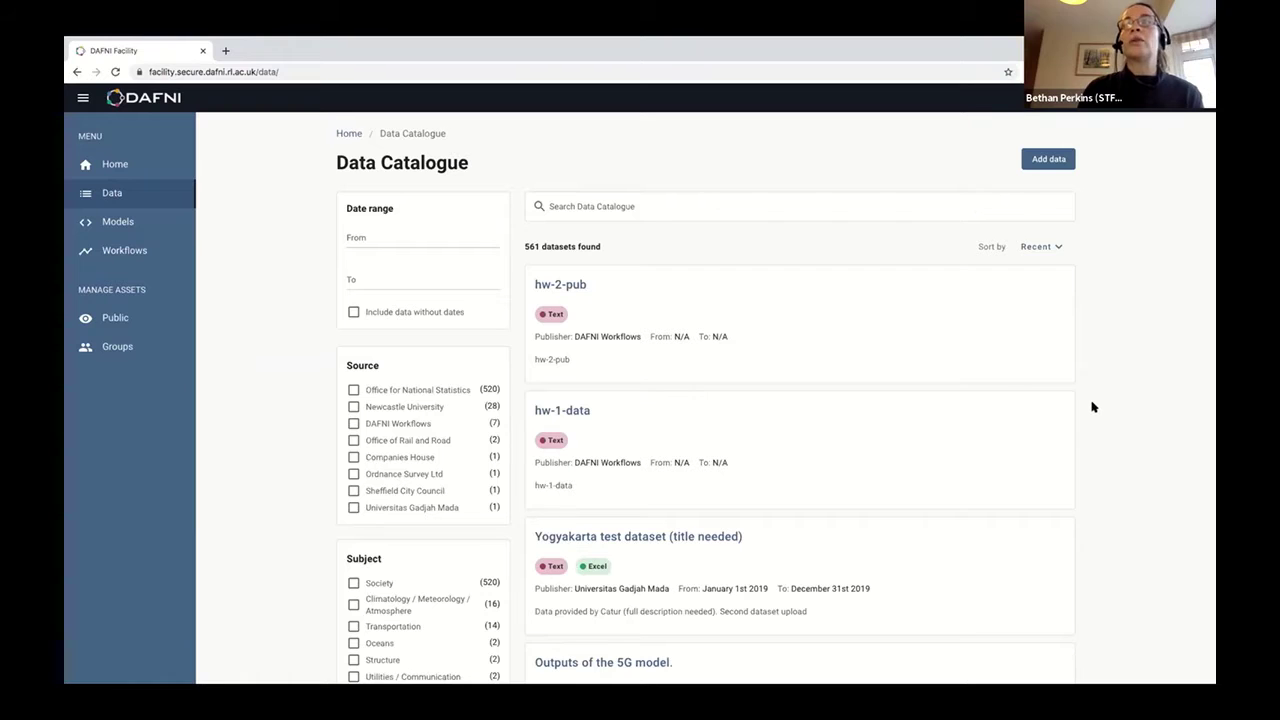
{"action": "scroll", "coordinate": [1090, 406], "scroll_direction": "down", "scroll_amount": 2}
{"action": "scroll", "coordinate": [1090, 406], "scroll_direction": "up", "scroll_amount": 2}
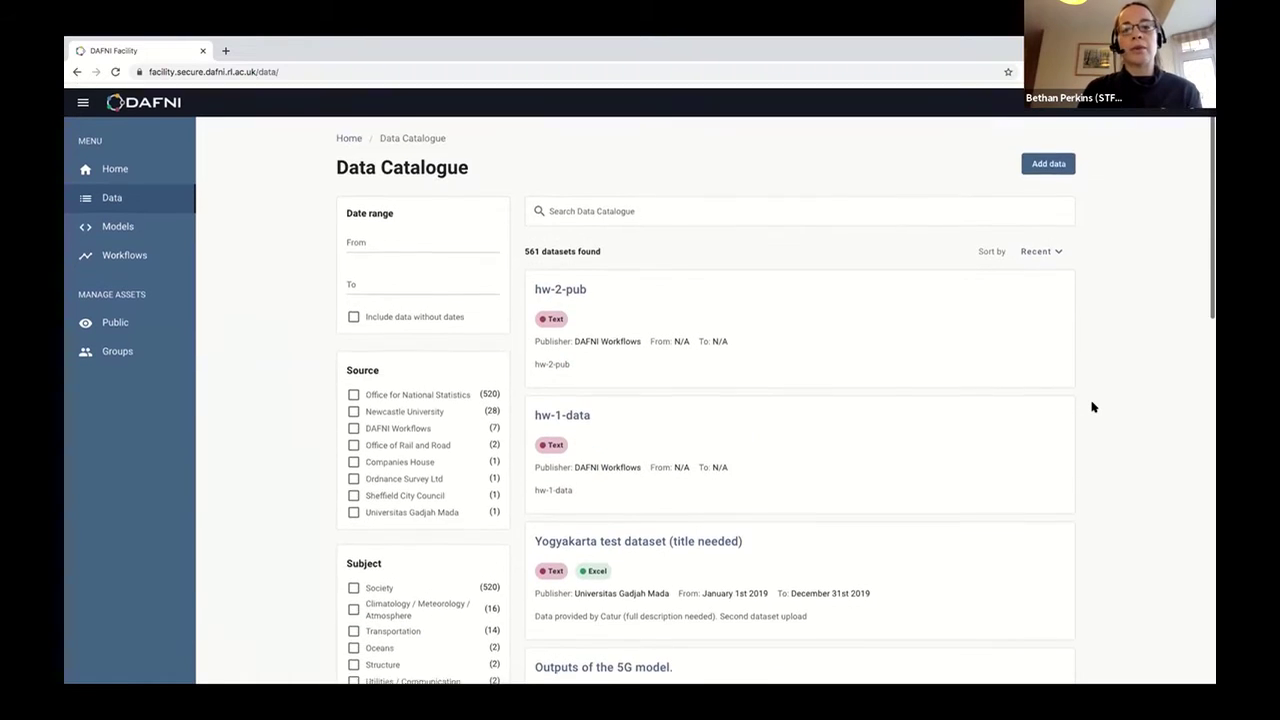
Start a new dataset from the Data Catalogue's Add data button.
{"action": "left_click", "coordinate": [1048, 166]}
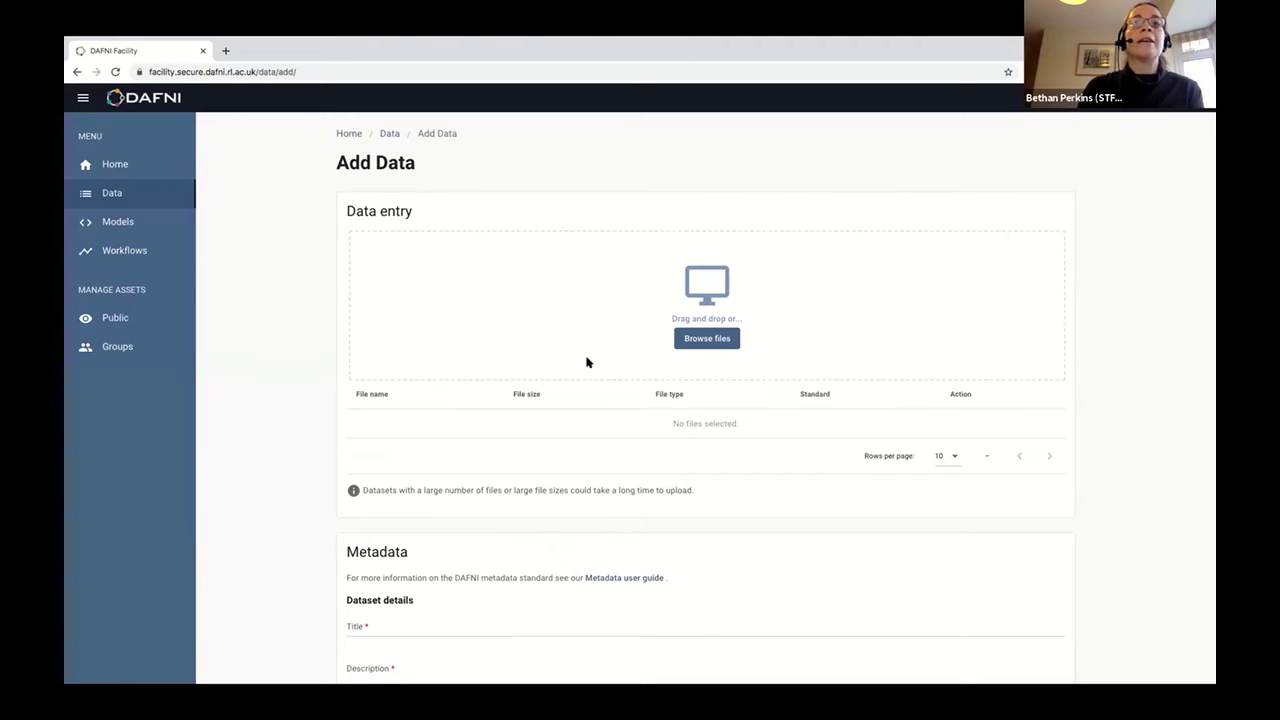
{"action": "scroll", "coordinate": [606, 514], "scroll_direction": "down", "scroll_amount": 3}
{"action": "scroll", "coordinate": [606, 514], "scroll_direction": "up", "scroll_amount": 2}
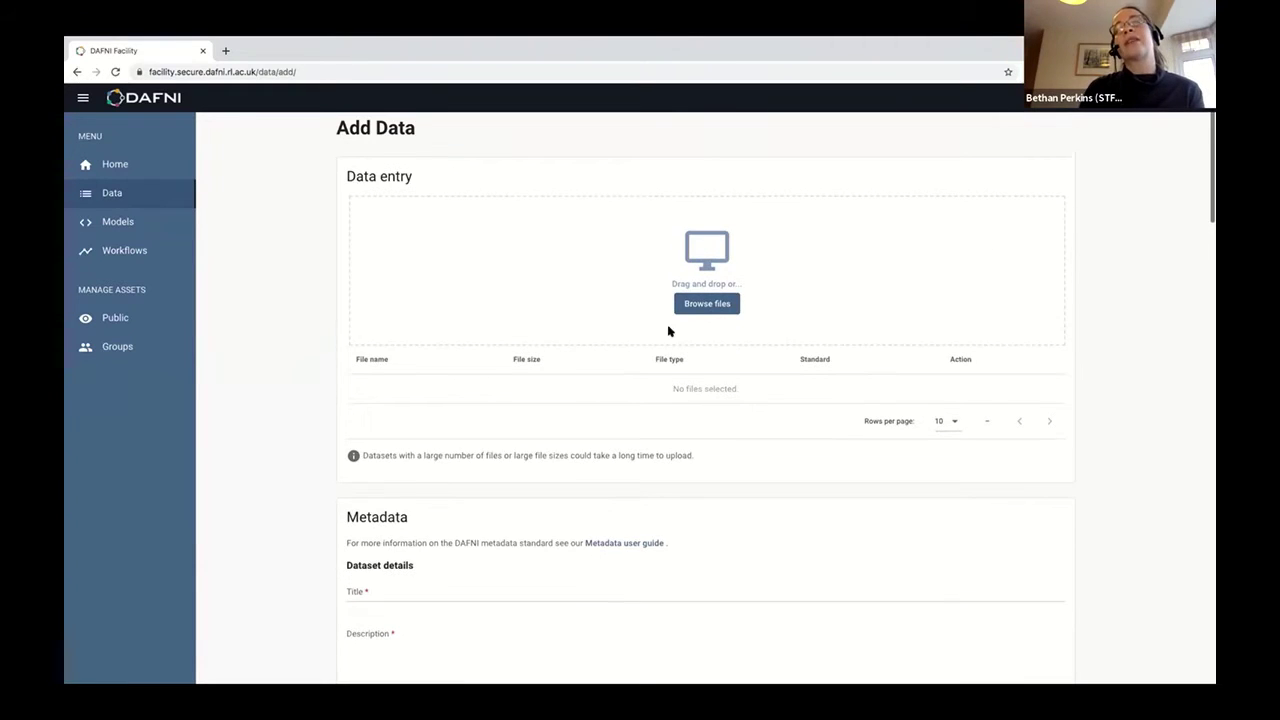
{"action": "scroll", "coordinate": [620, 534], "scroll_direction": "down", "scroll_amount": 15}
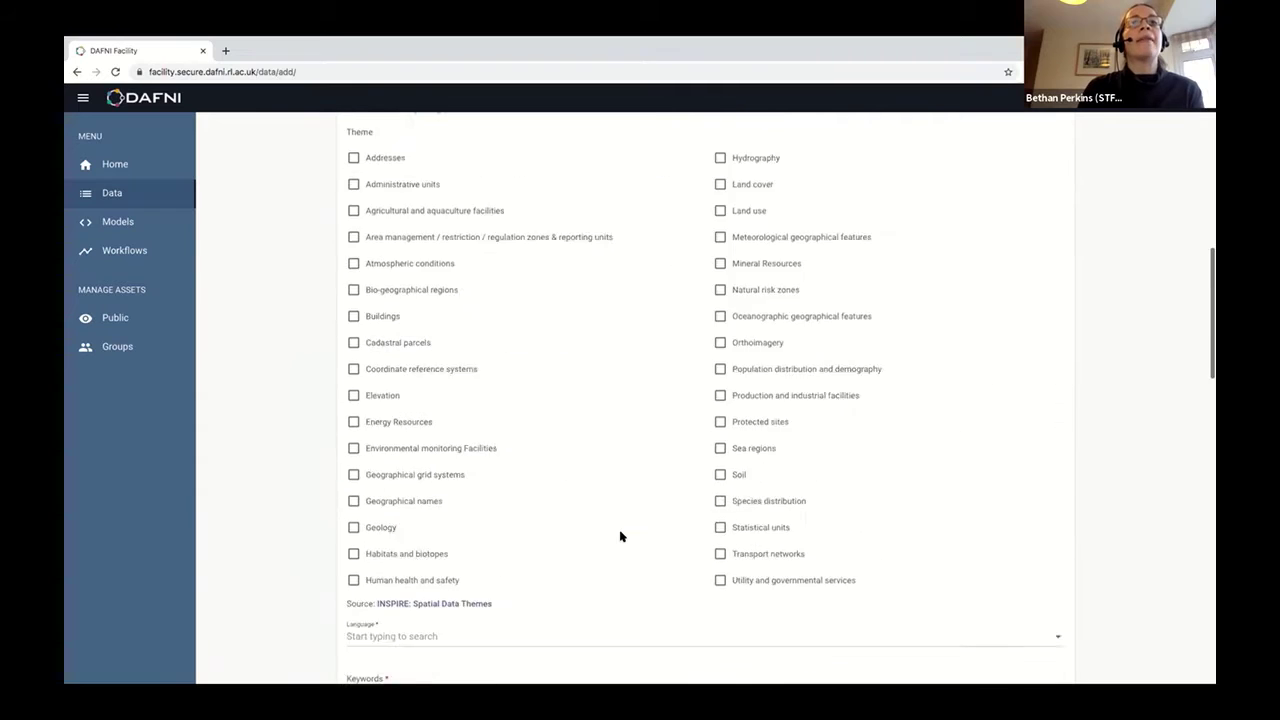
{"action": "scroll", "coordinate": [620, 535], "scroll_direction": "up", "scroll_amount": 15}
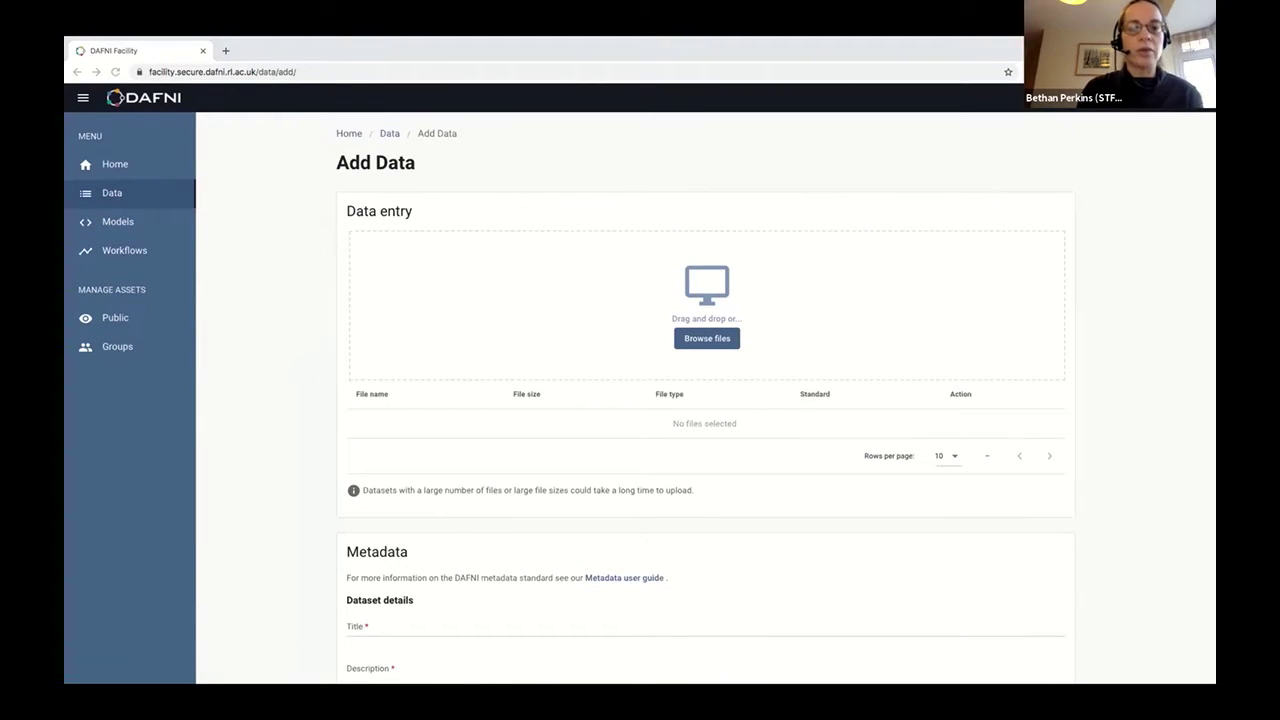
Upload simple.csv and details.txt into the Data entry drop zone.
{"action": "left_click_drag", "start_coordinate": [459, 675], "coordinate": [771, 260]}
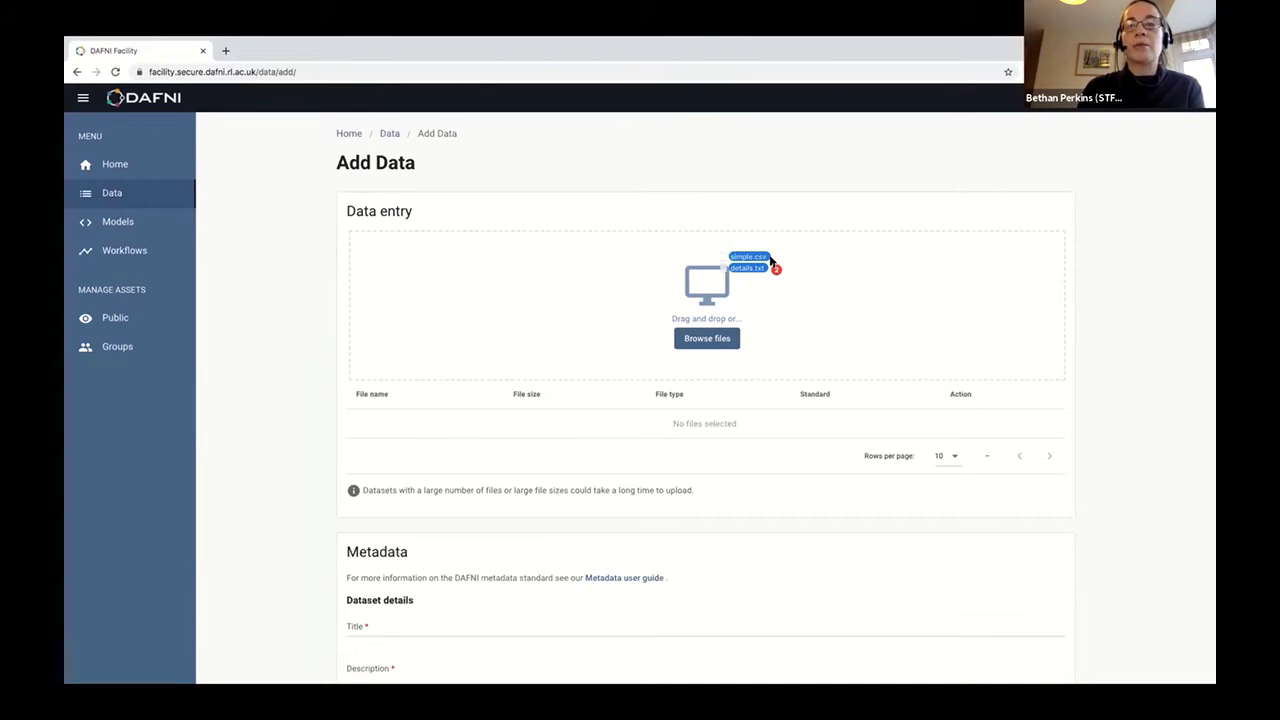
{"action": "left_click_drag", "start_coordinate": [770, 259], "coordinate": [769, 260]}
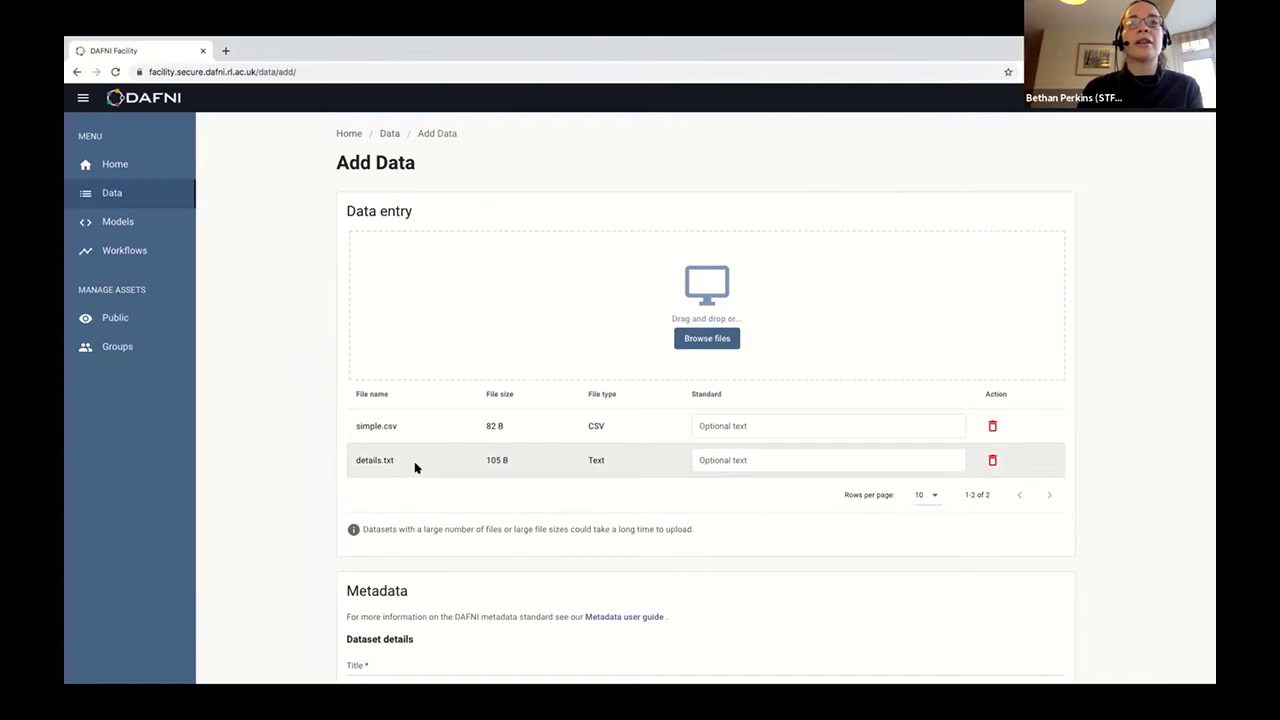
{"action": "scroll", "coordinate": [610, 336], "scroll_direction": "down", "scroll_amount": 1}
{"action": "scroll", "coordinate": [600, 332], "scroll_direction": "down", "scroll_amount": 1}
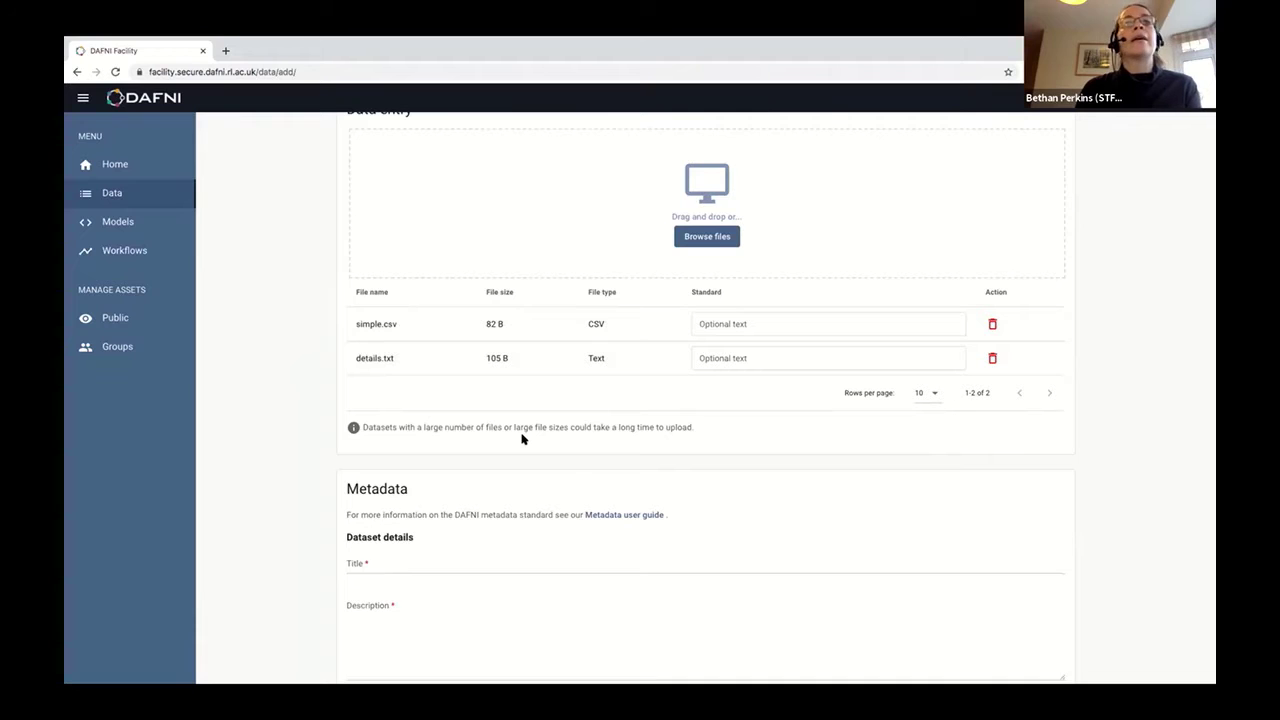
{"action": "scroll", "coordinate": [831, 157], "scroll_direction": "down", "scroll_amount": 1}
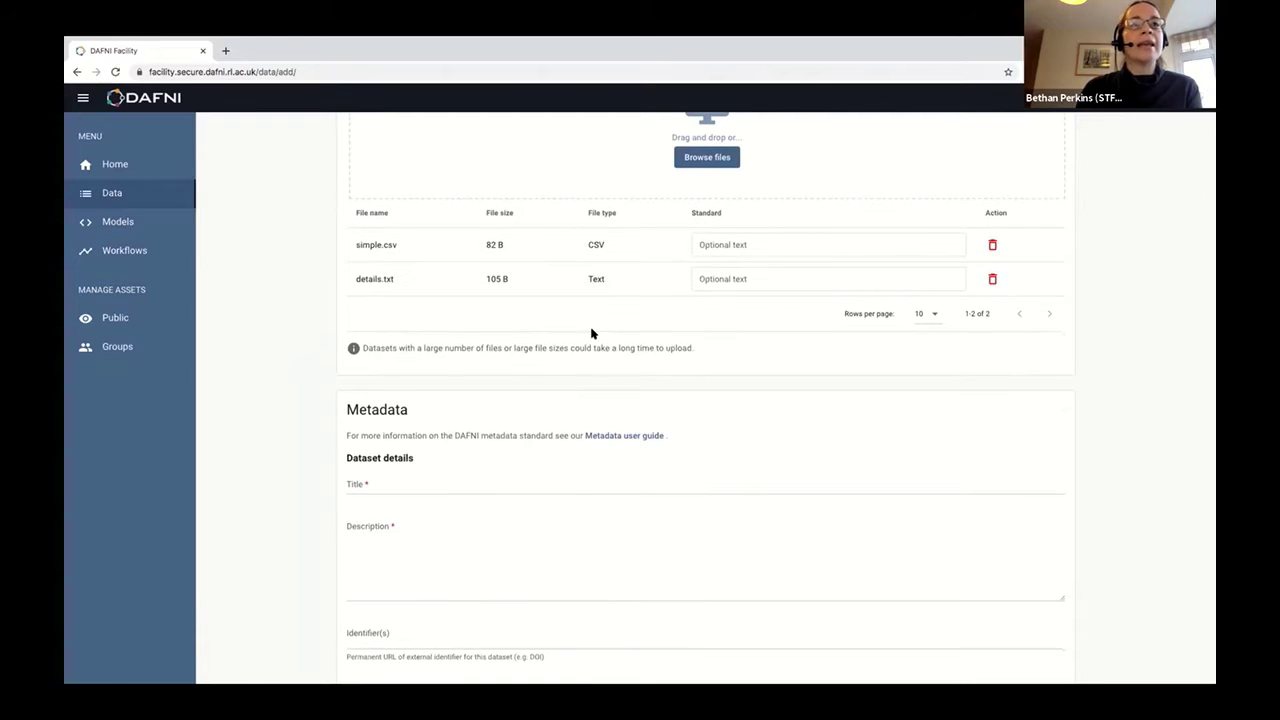
{"action": "scroll", "coordinate": [594, 334], "scroll_direction": "down", "scroll_amount": 1}
Set both Title and Description to 'Test dataset for Southampton'.
{"action": "left_click", "coordinate": [368, 363]}
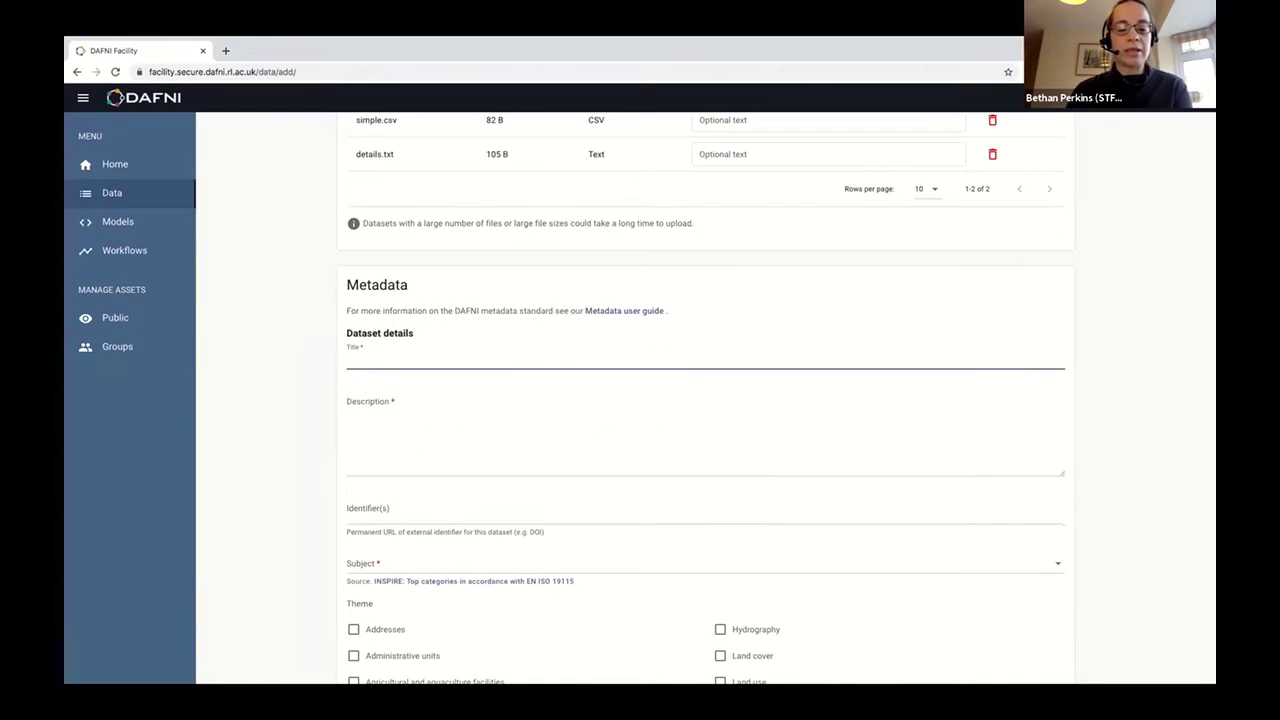
{"action": "type", "text": "Test datas"}
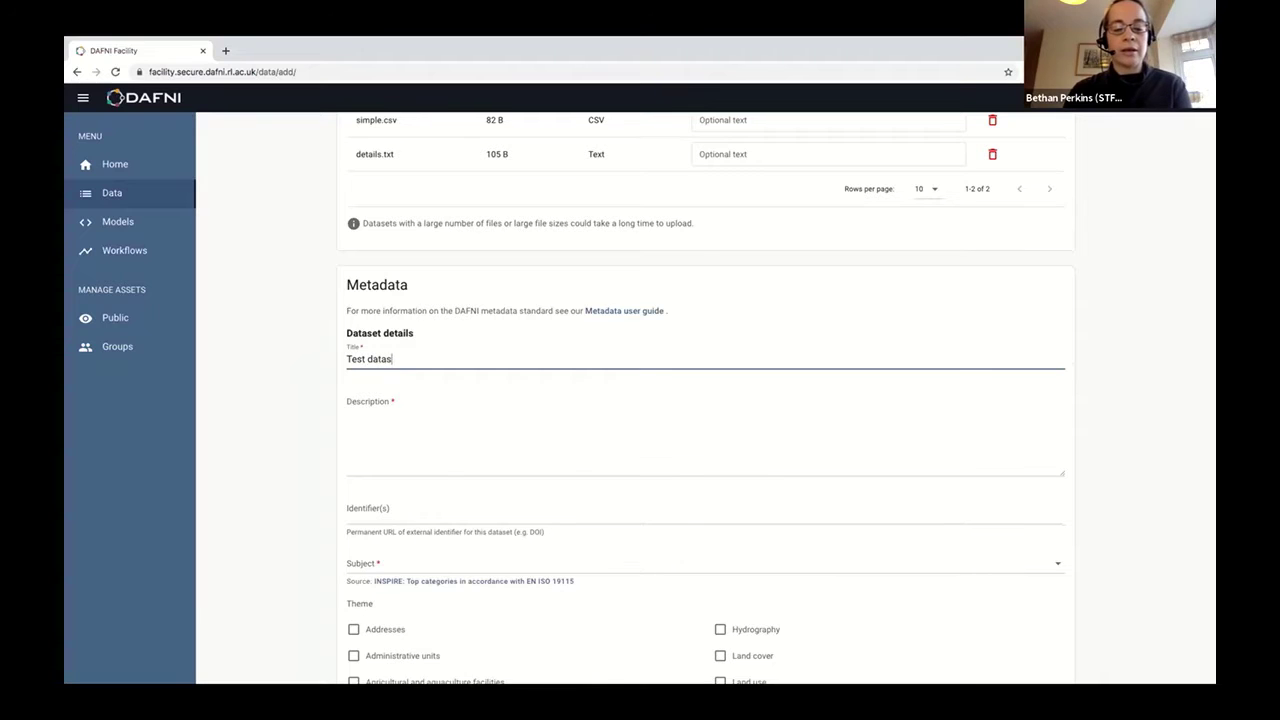
{"action": "type", "text": "et for Southampton"}
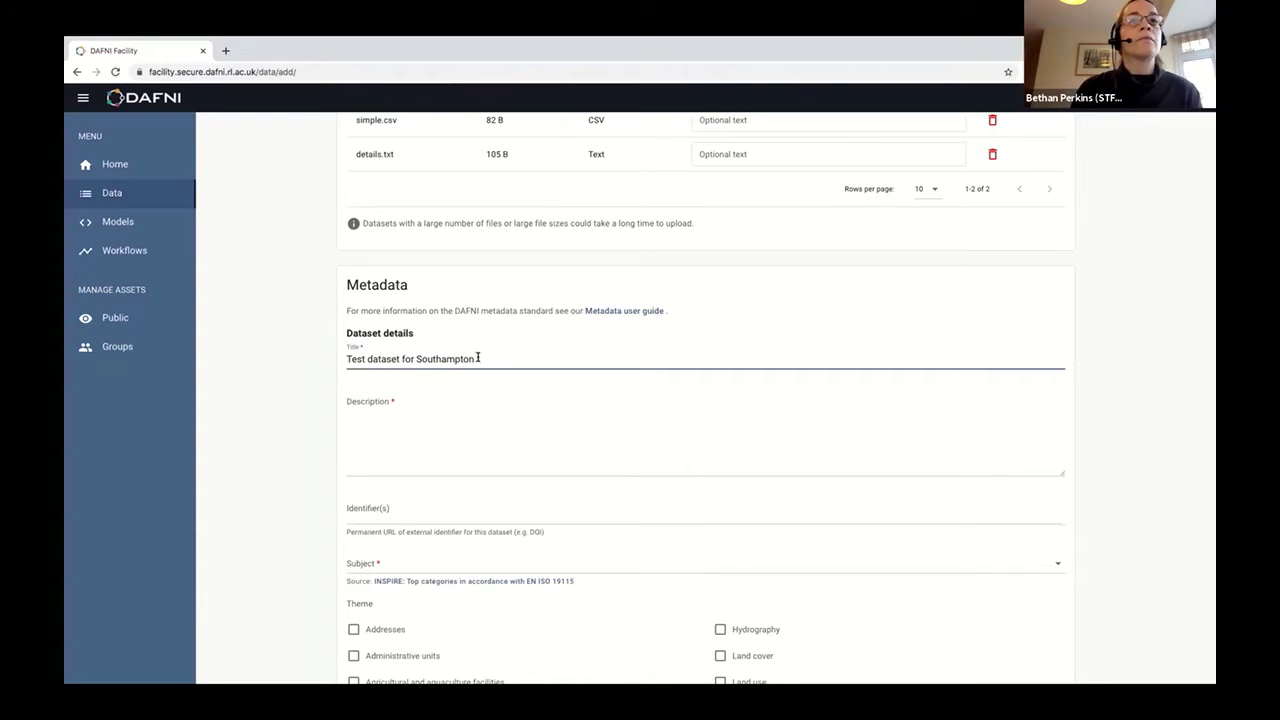
{"action": "left_click_drag", "start_coordinate": [477, 358], "coordinate": [350, 365]}
{"action": "key", "text": "ctrl+c"}
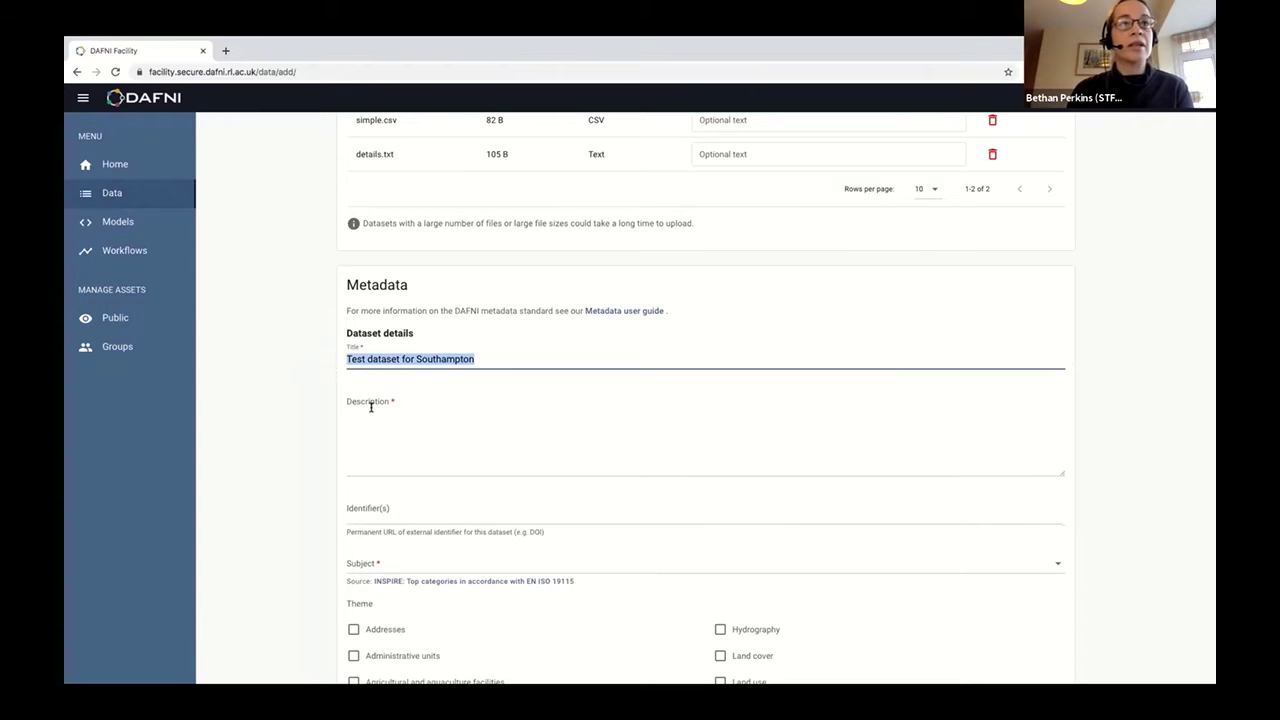
{"action": "left_click", "coordinate": [426, 425]}
{"action": "key", "text": "ctrl+v"}
{"action": "scroll", "coordinate": [427, 425], "scroll_direction": "down", "scroll_amount": 1}
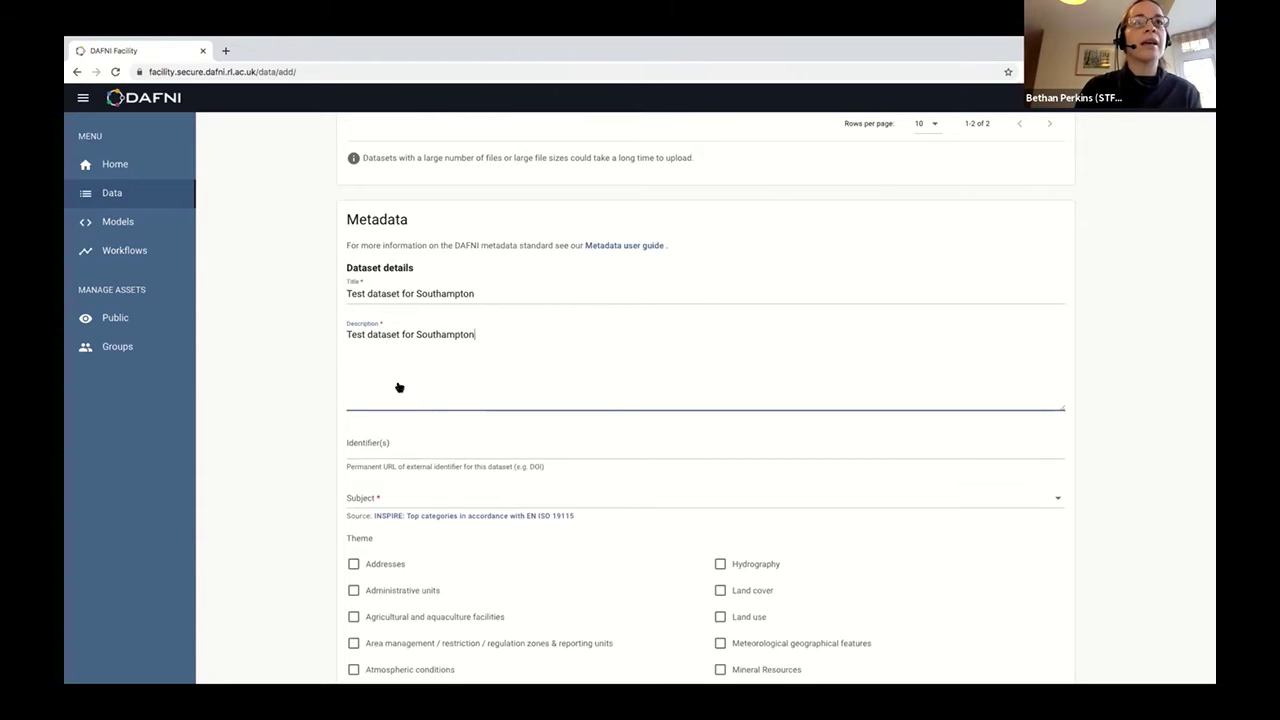
{"action": "scroll", "coordinate": [385, 390], "scroll_direction": "down", "scroll_amount": 1}
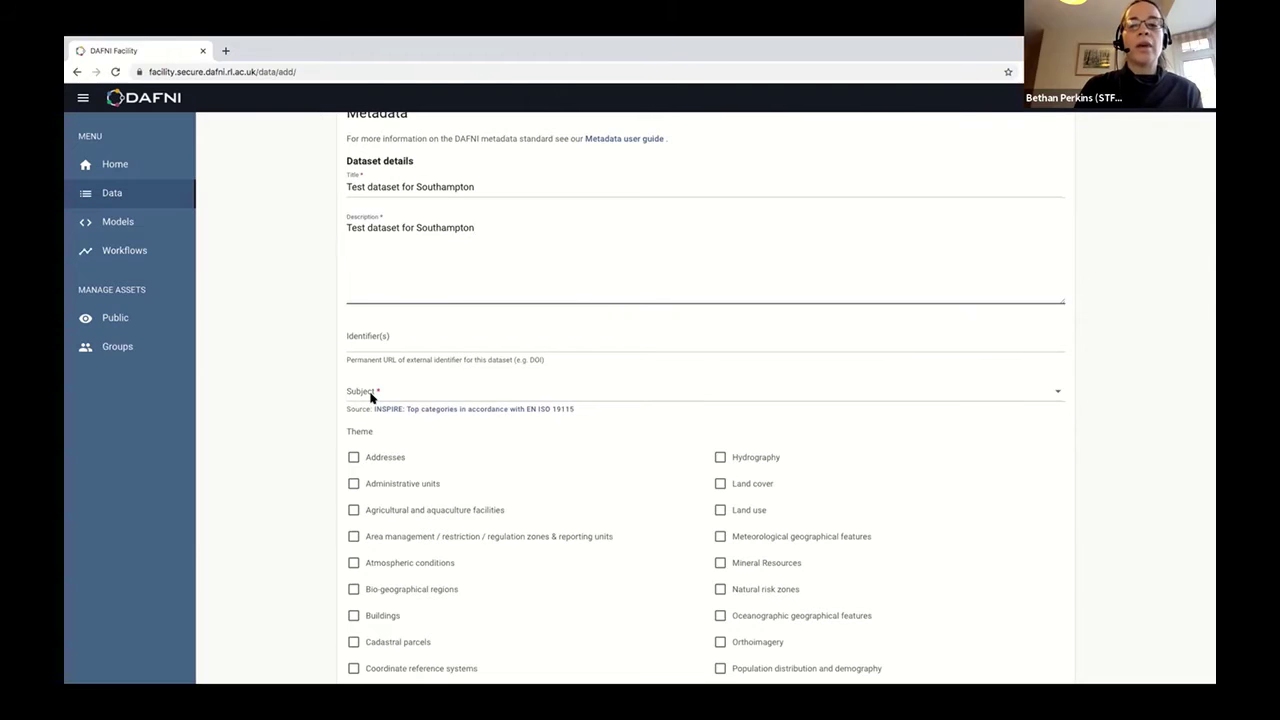
Set the dataset Subject to Boundaries.
{"action": "scroll", "coordinate": [371, 398], "scroll_direction": "down", "scroll_amount": 1}
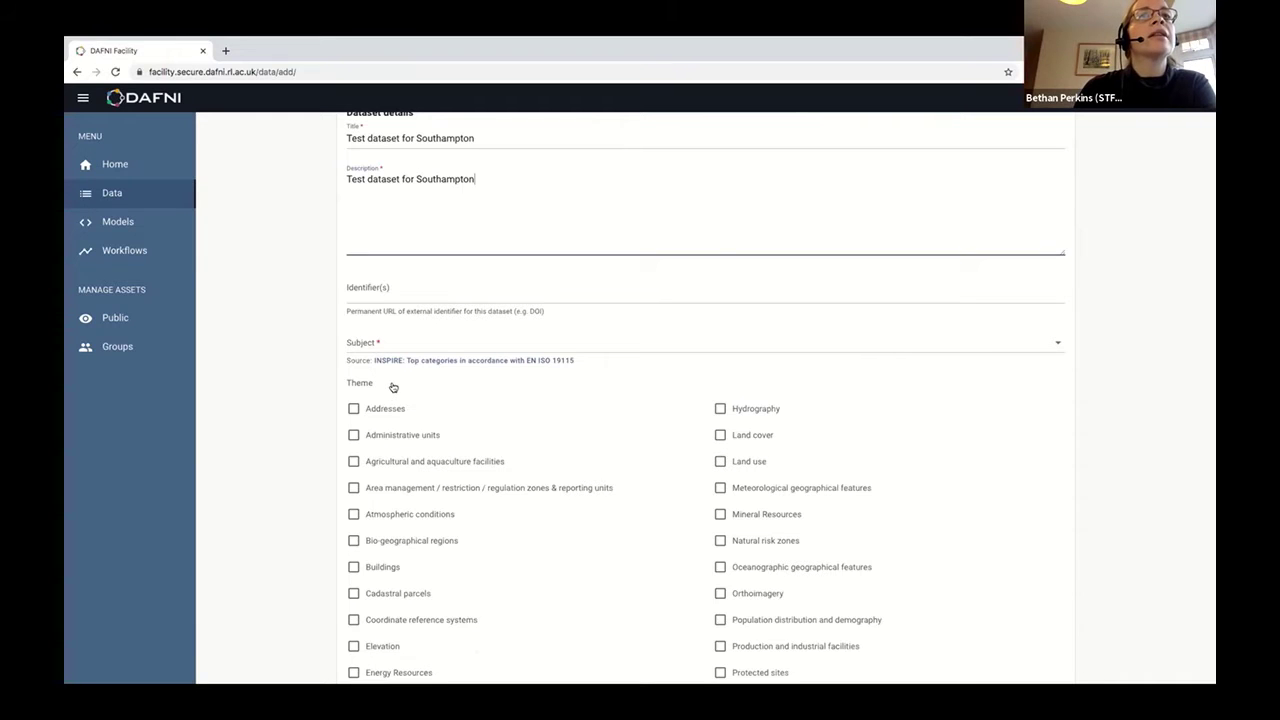
{"action": "left_click", "coordinate": [392, 386]}
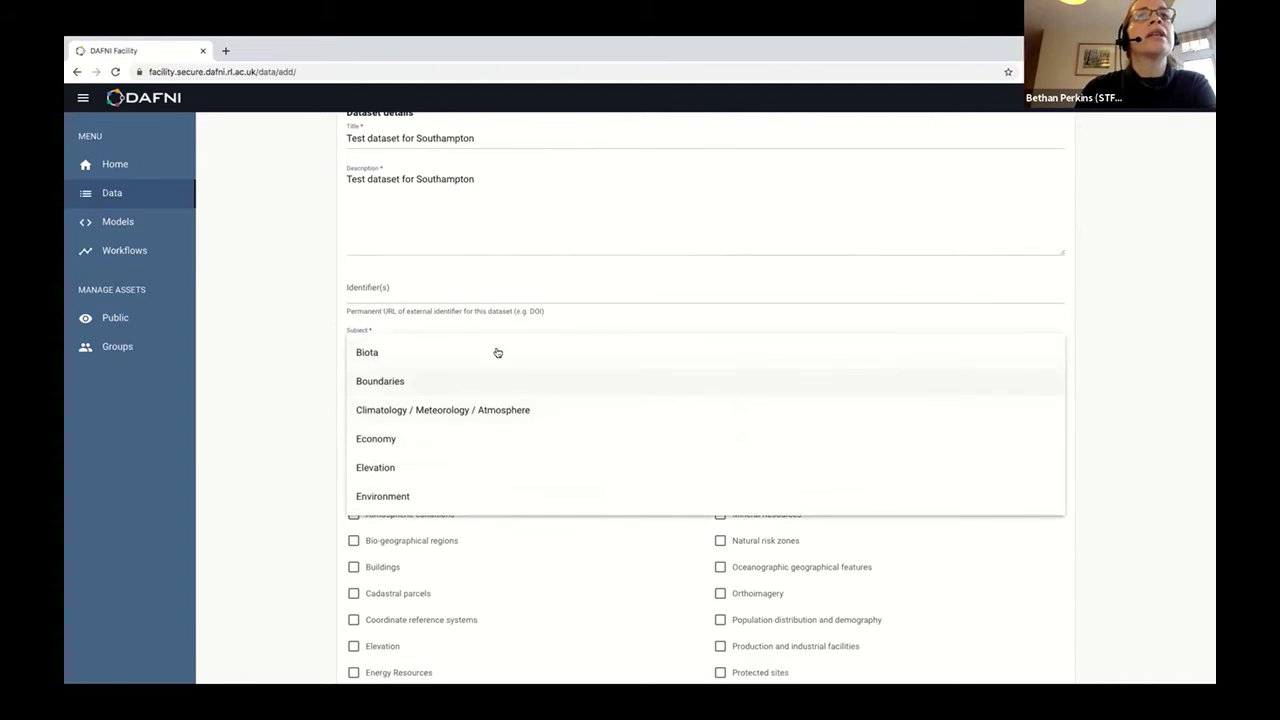
{"action": "left_click", "coordinate": [545, 378]}
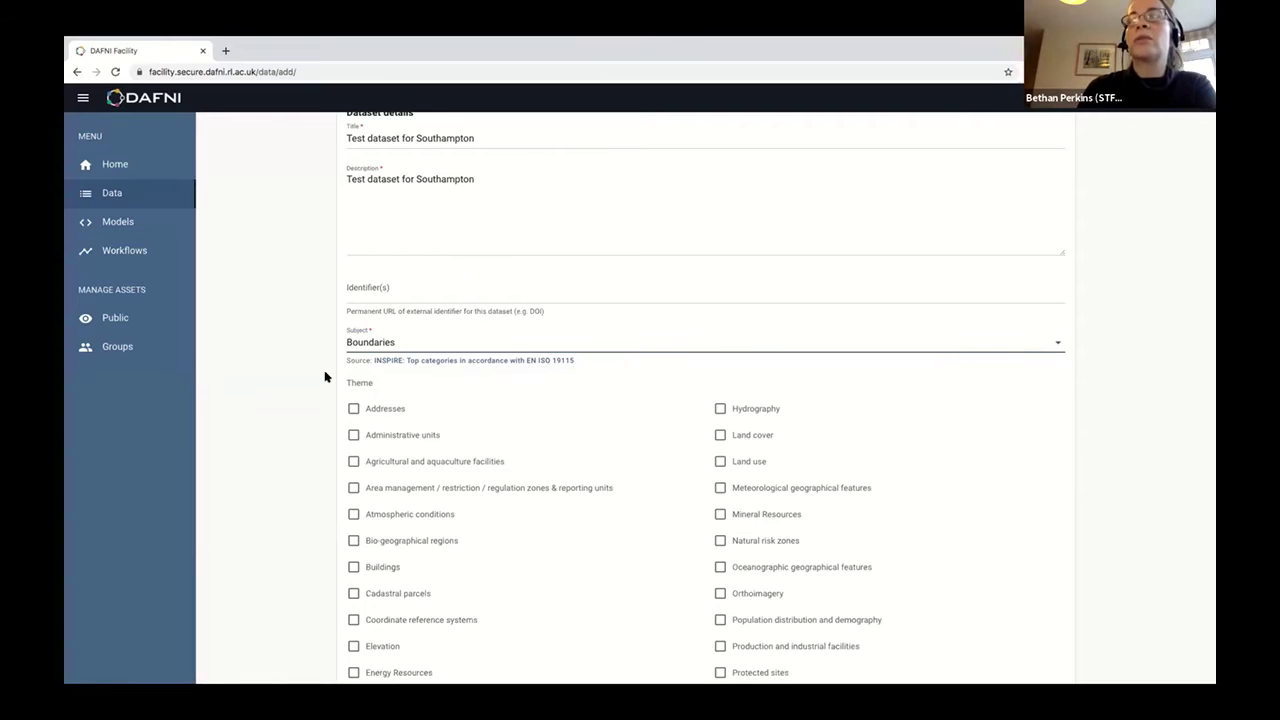
Tick the Atmospheric conditions and Population distribution and demography themes.
{"action": "scroll", "coordinate": [325, 376], "scroll_direction": "down", "scroll_amount": 1}
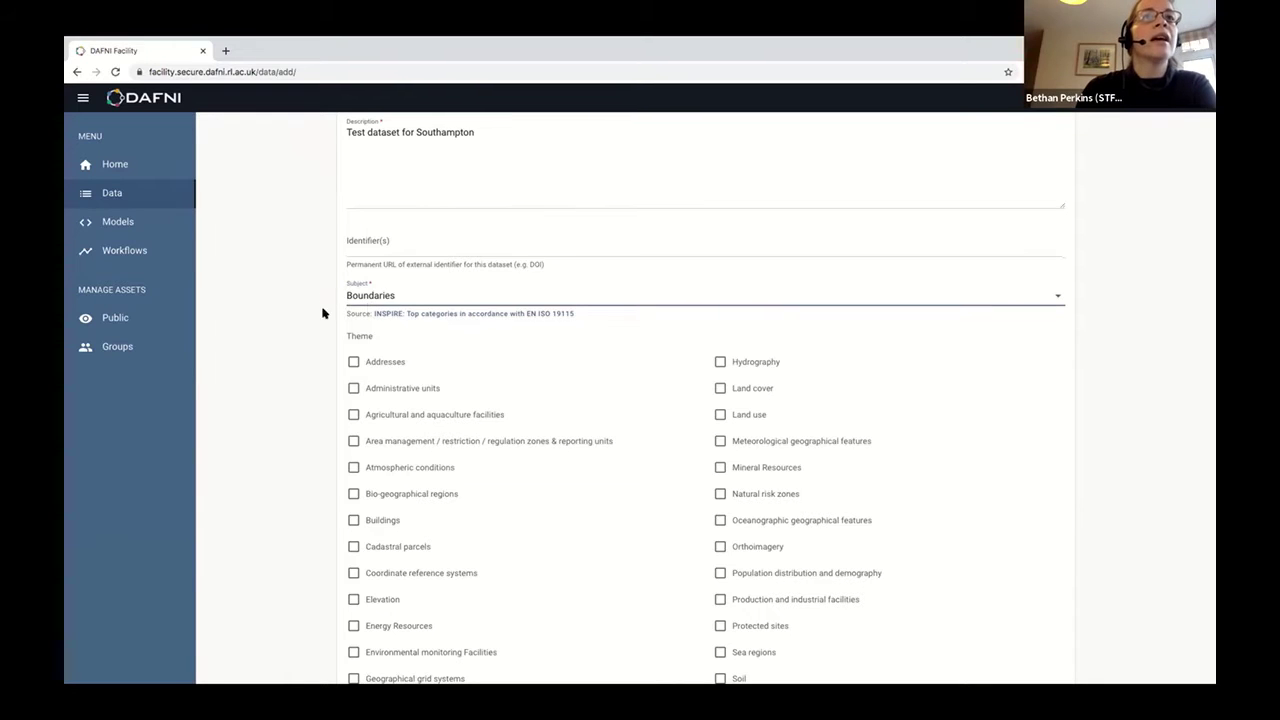
{"action": "scroll", "coordinate": [303, 411], "scroll_direction": "down", "scroll_amount": 3}
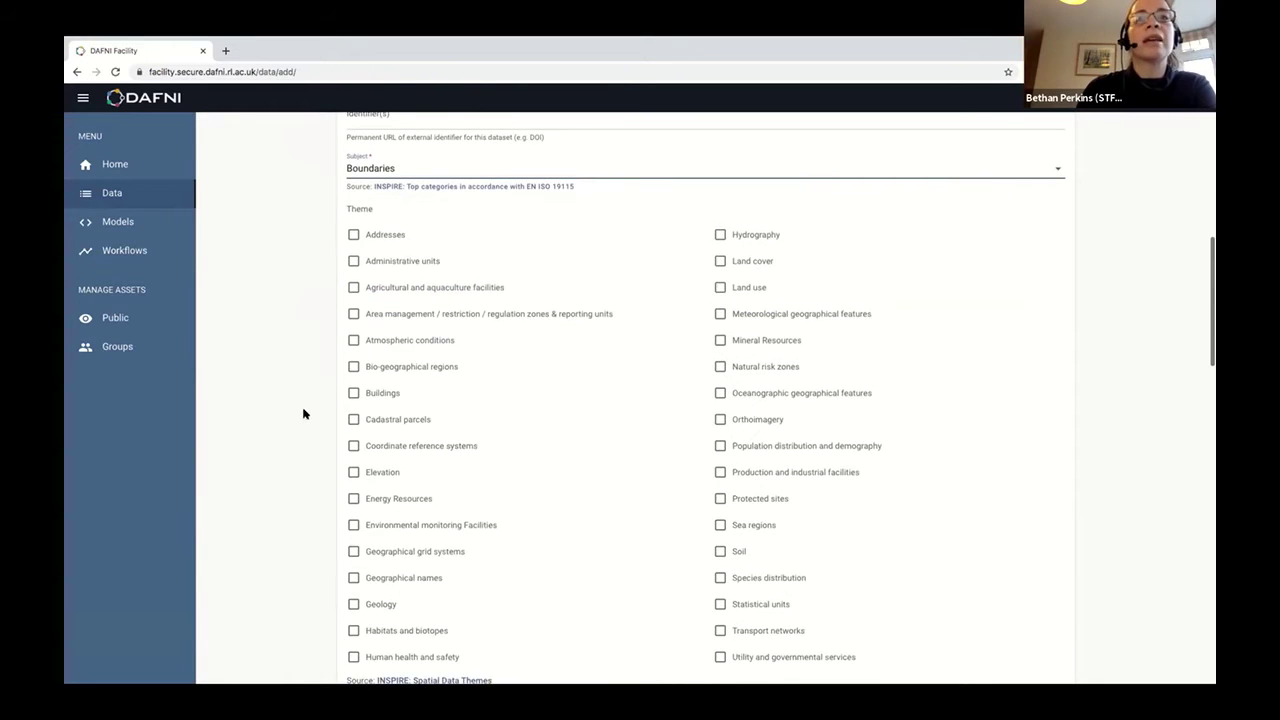
{"action": "left_click", "coordinate": [354, 340]}
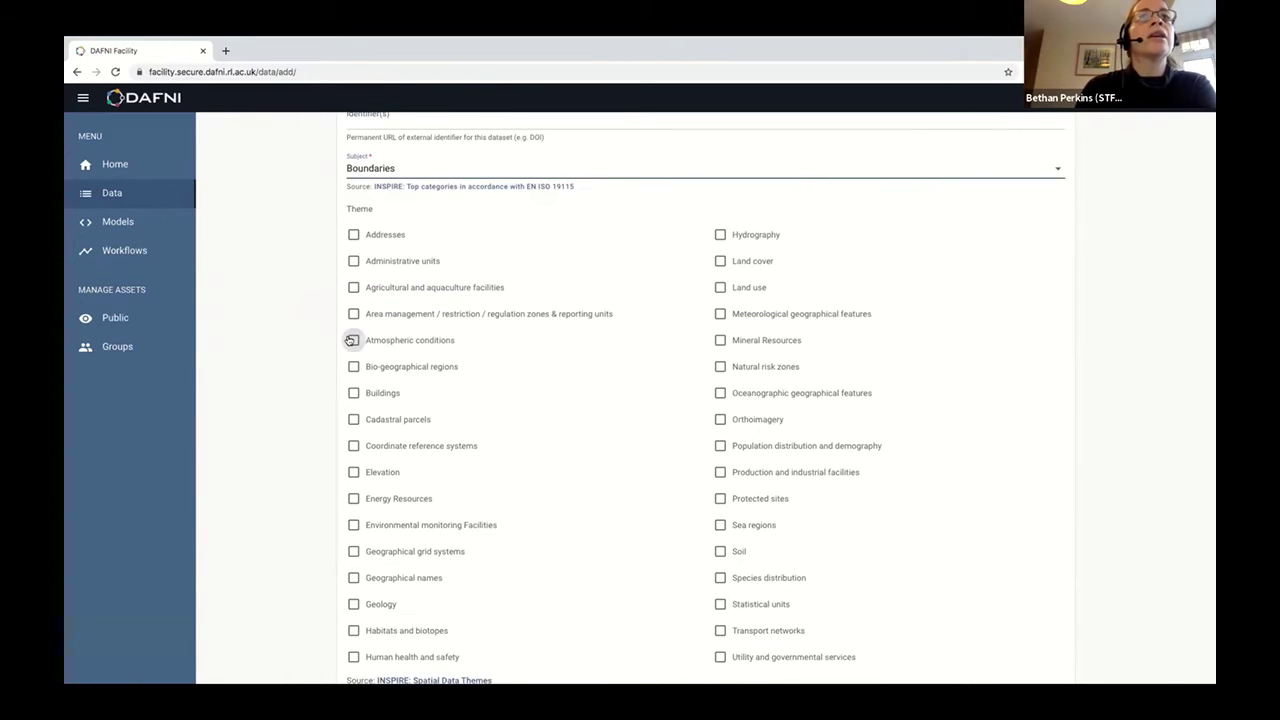
{"action": "left_click", "coordinate": [719, 446]}
{"action": "scroll", "coordinate": [546, 526], "scroll_direction": "down", "scroll_amount": 10}
{"action": "scroll", "coordinate": [546, 526], "scroll_direction": "up", "scroll_amount": 3}
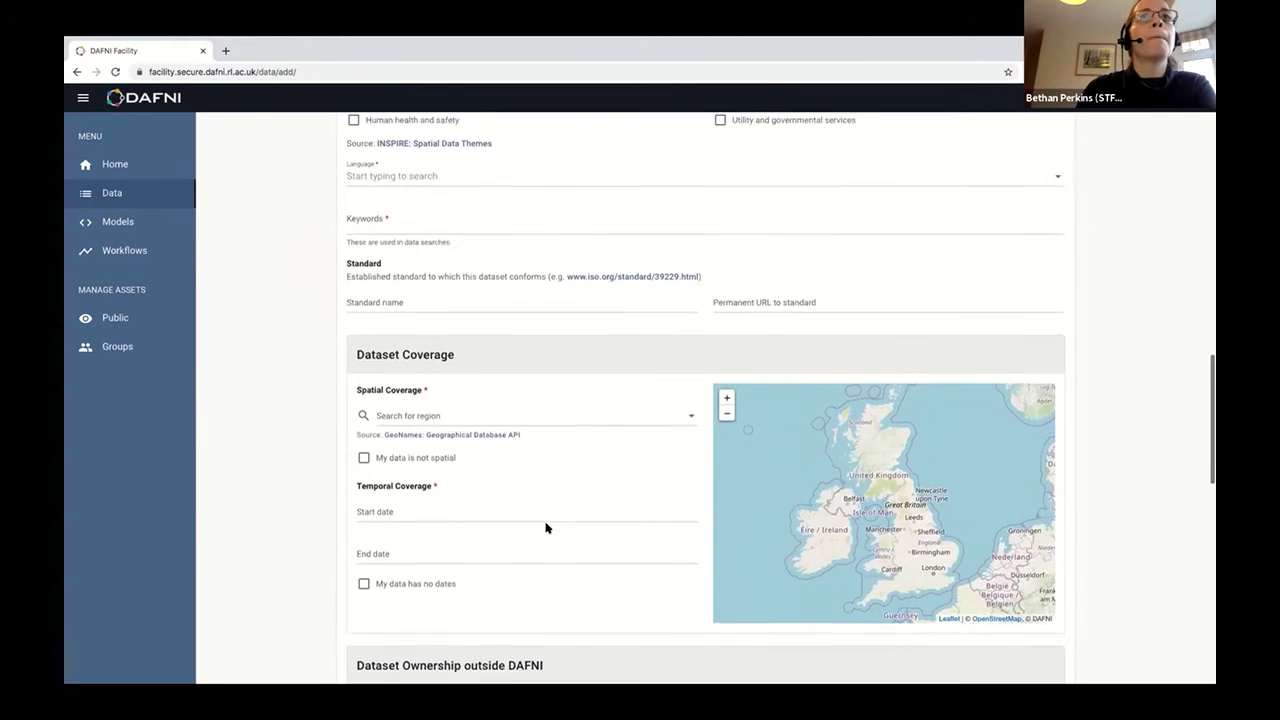
Choose English as Language and add the keywords 'test' and 'southampton'.
{"action": "left_click", "coordinate": [389, 197]}
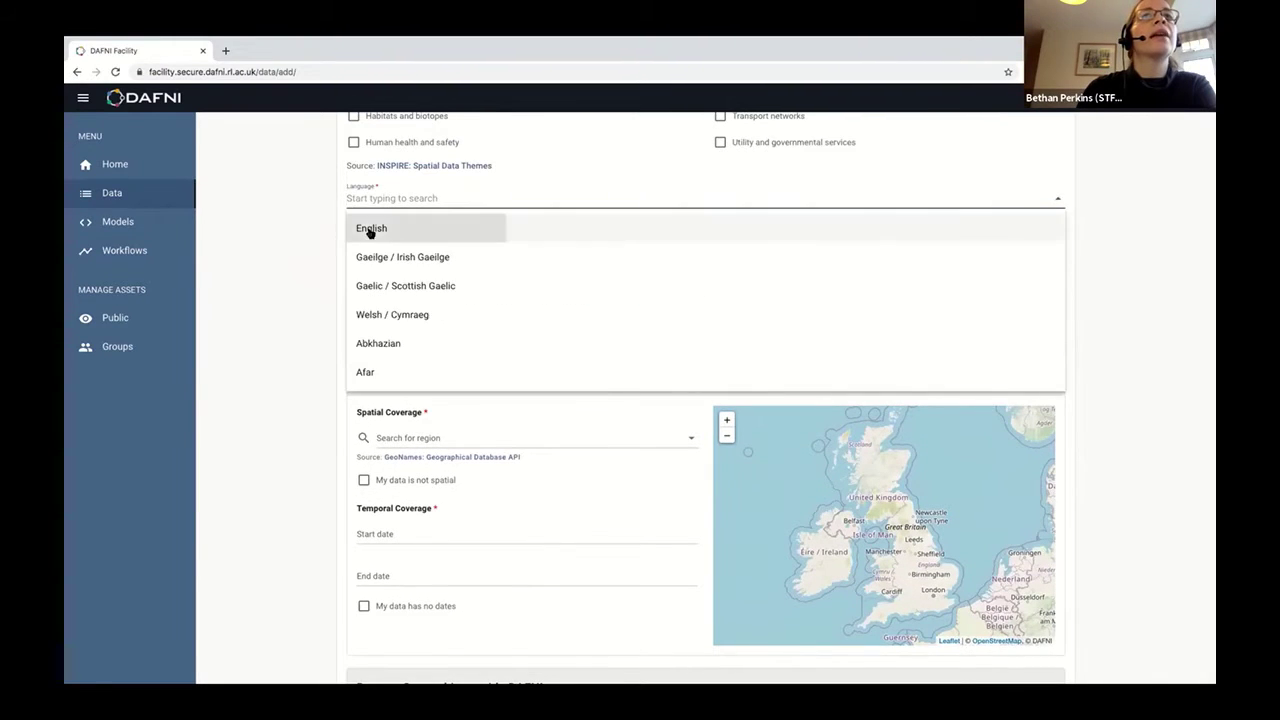
{"action": "left_click", "coordinate": [371, 228]}
{"action": "left_click", "coordinate": [369, 244]}
{"action": "type", "text": "test"}
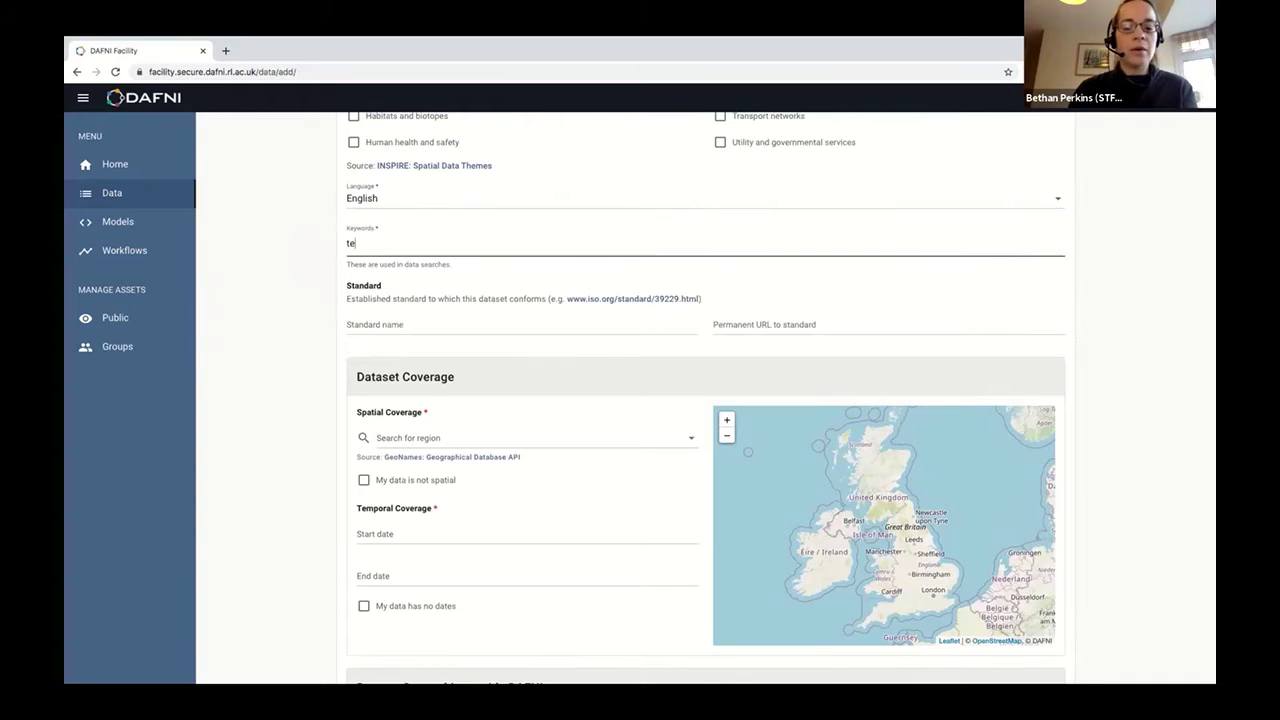
{"action": "key", "text": "Return"}
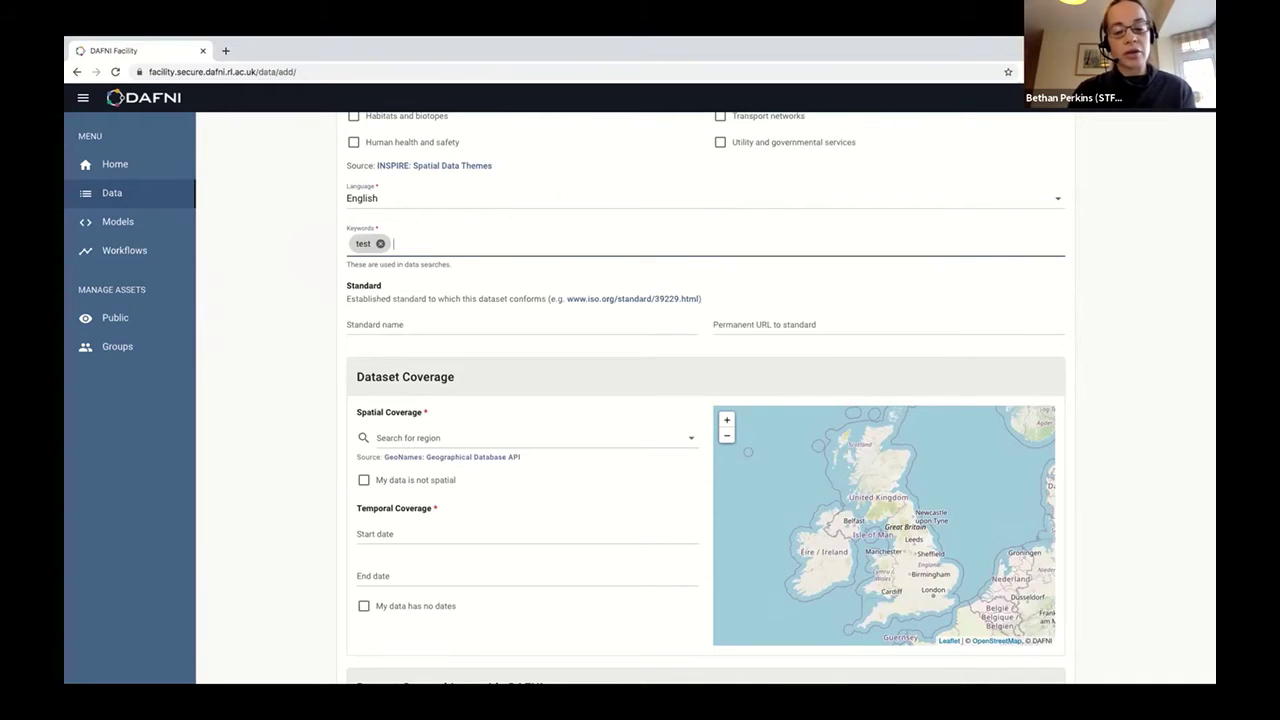
{"action": "type", "text": "southampton"}
{"action": "key", "text": "Return"}
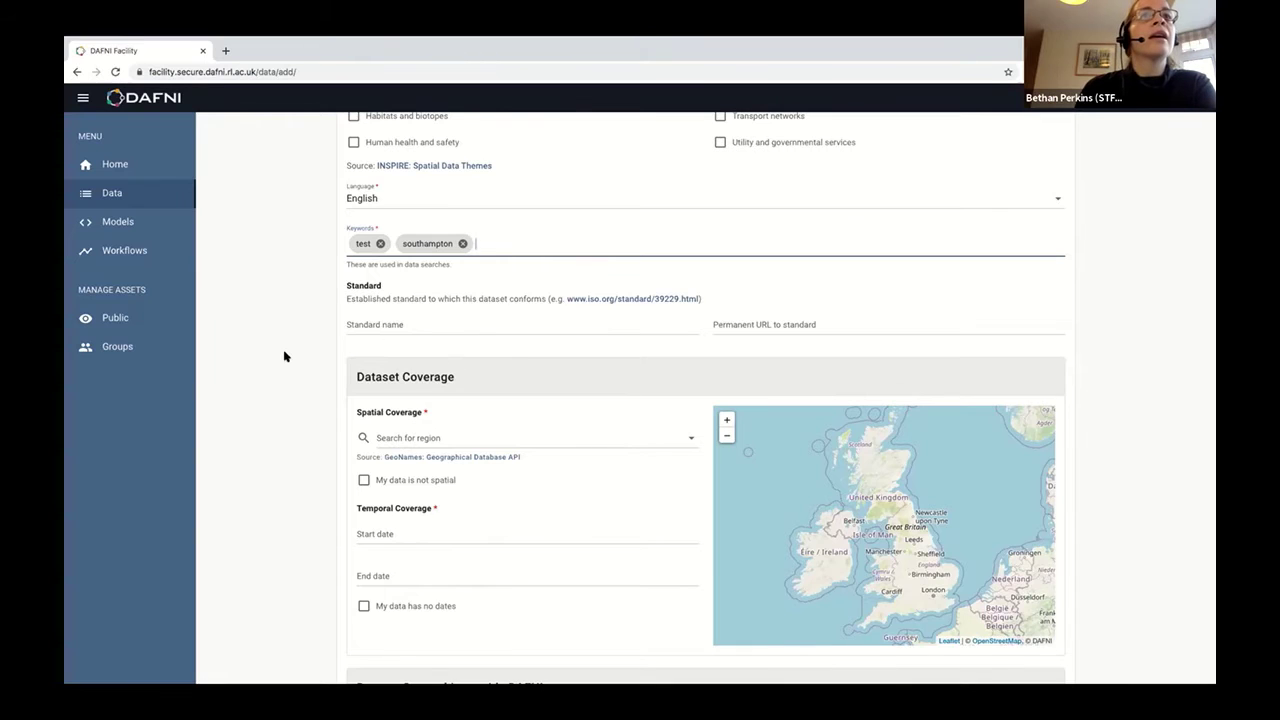
{"action": "scroll", "coordinate": [284, 356], "scroll_direction": "down", "scroll_amount": 2}
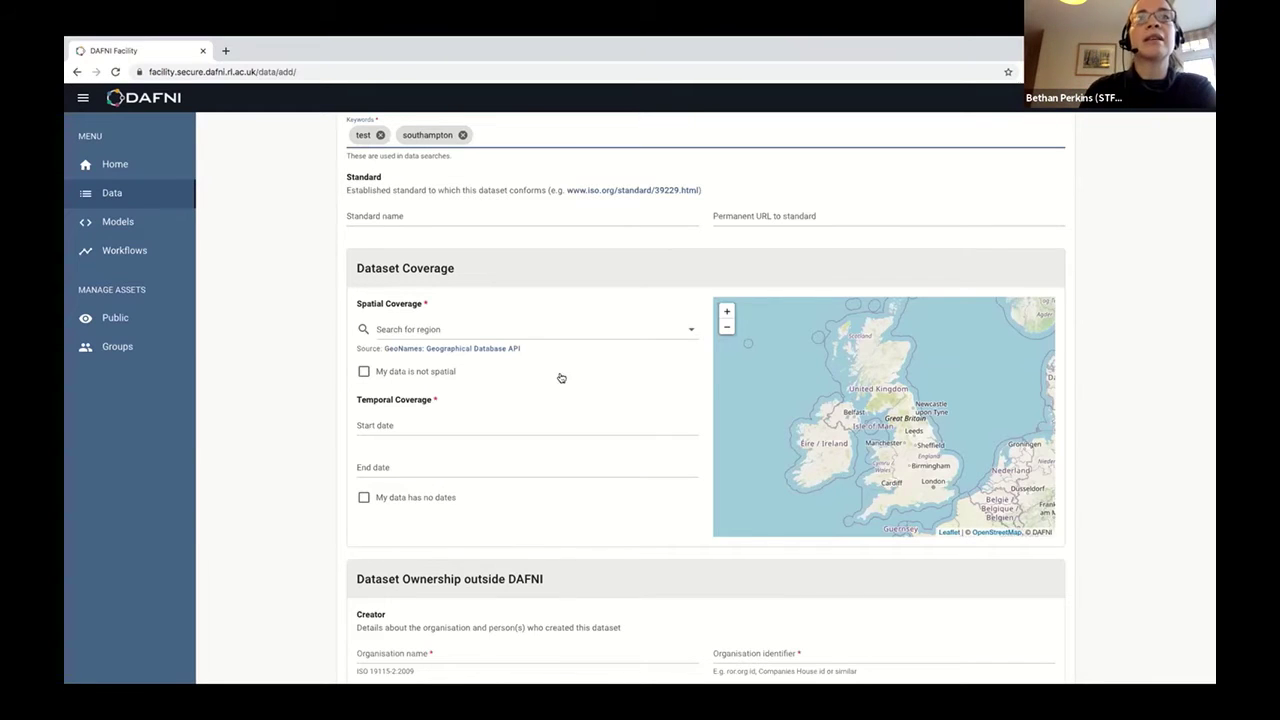
Search 'southampton' and pick Southampton, United Kingdom as the spatial coverage region.
{"action": "left_click", "coordinate": [425, 334]}
{"action": "type", "text": "so"}
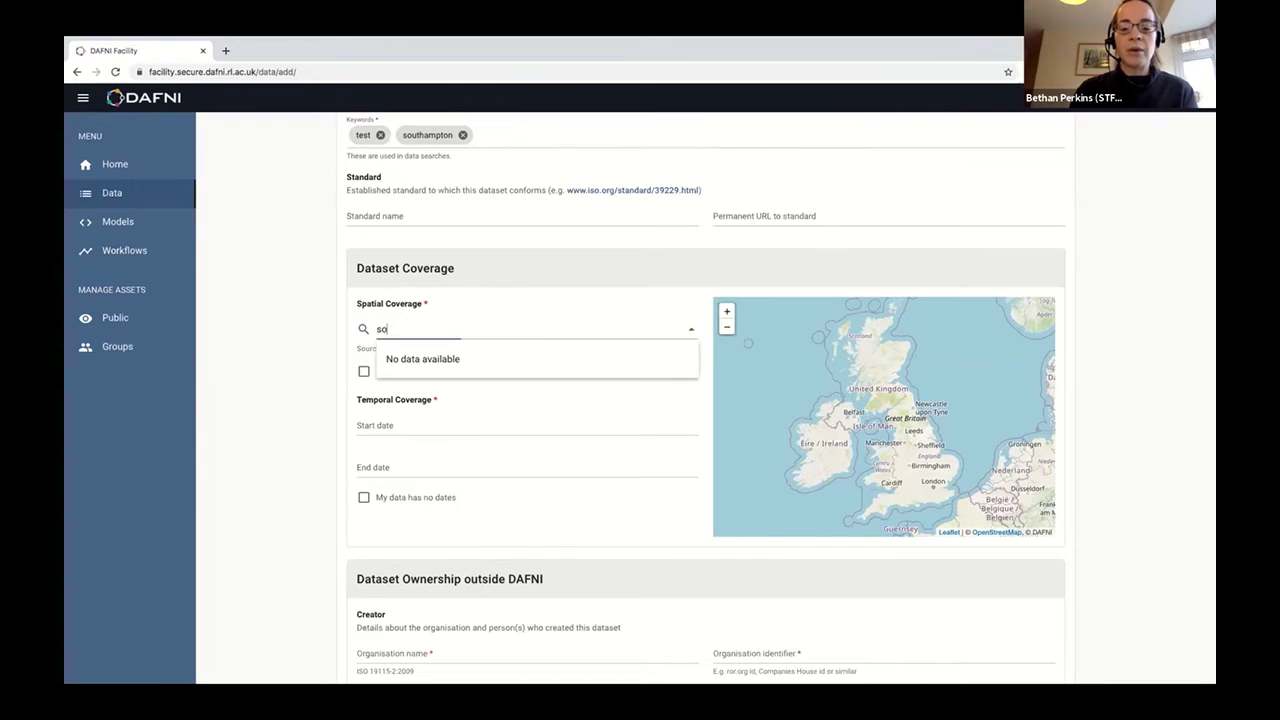
{"action": "type", "text": "uthampton"}
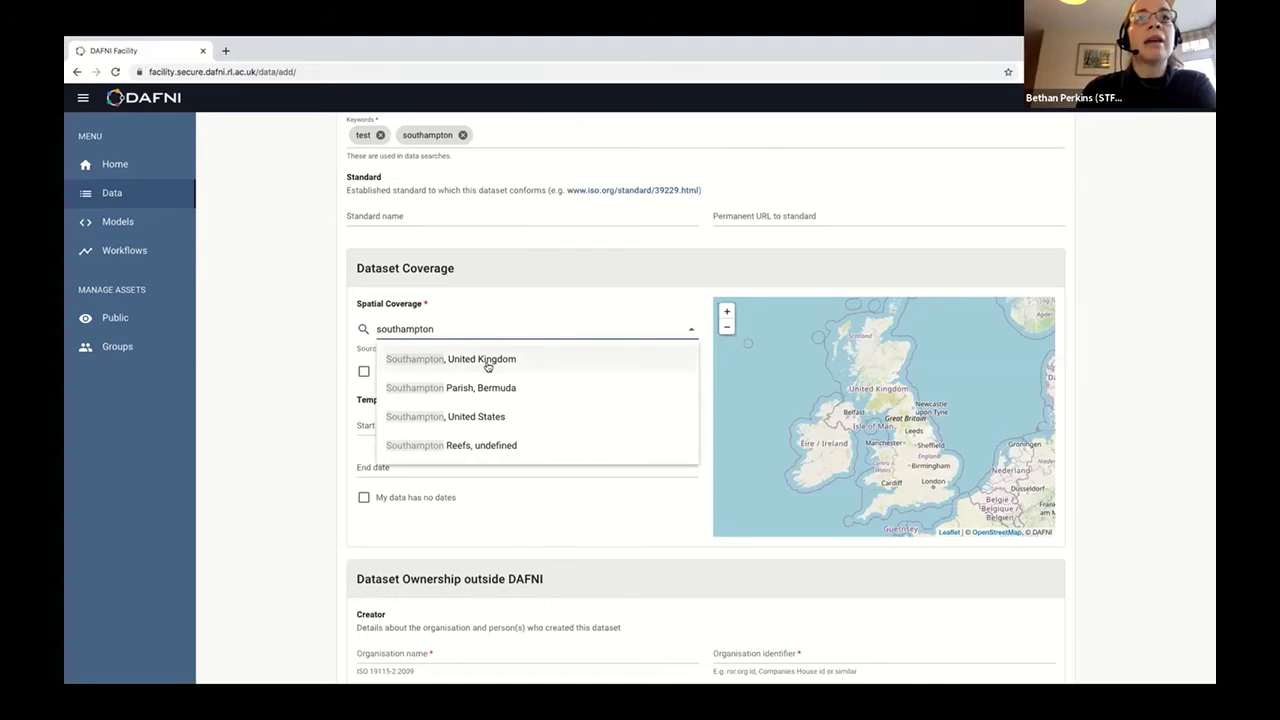
{"action": "left_click", "coordinate": [488, 362]}
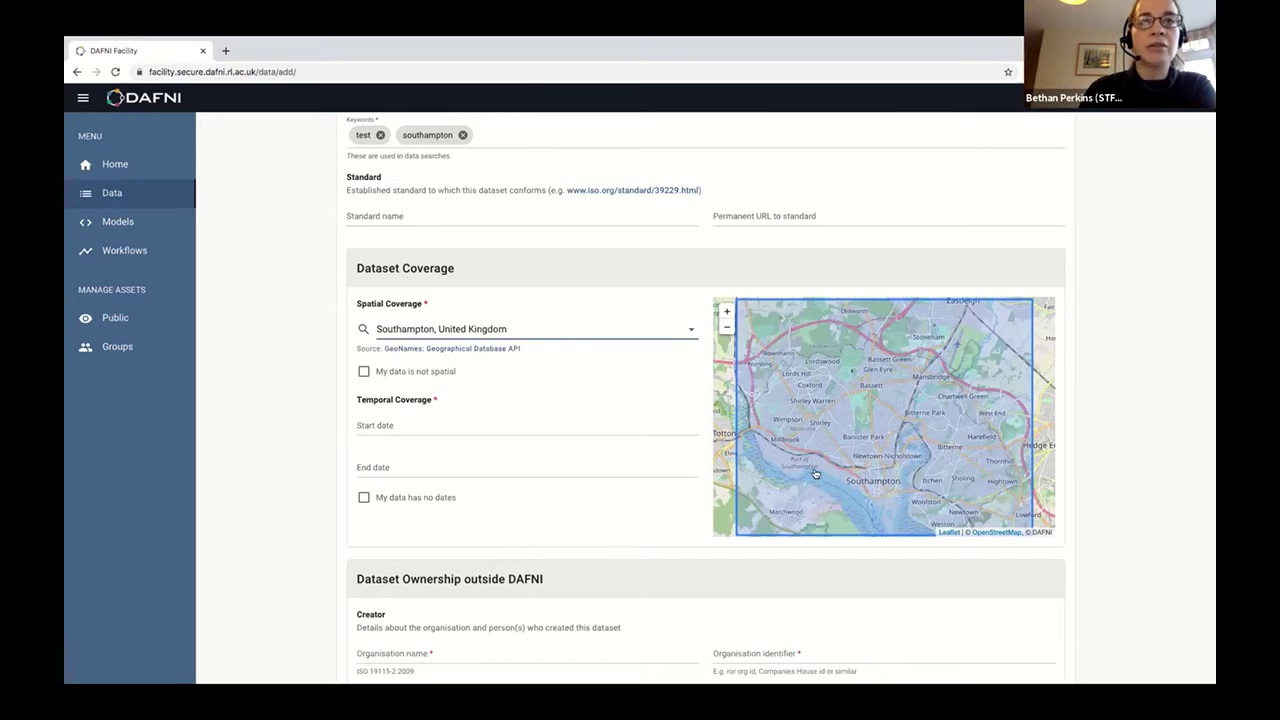
Set the start date to 1 February 2021 and the end date to 7 February 2021.
{"action": "left_click", "coordinate": [391, 432]}
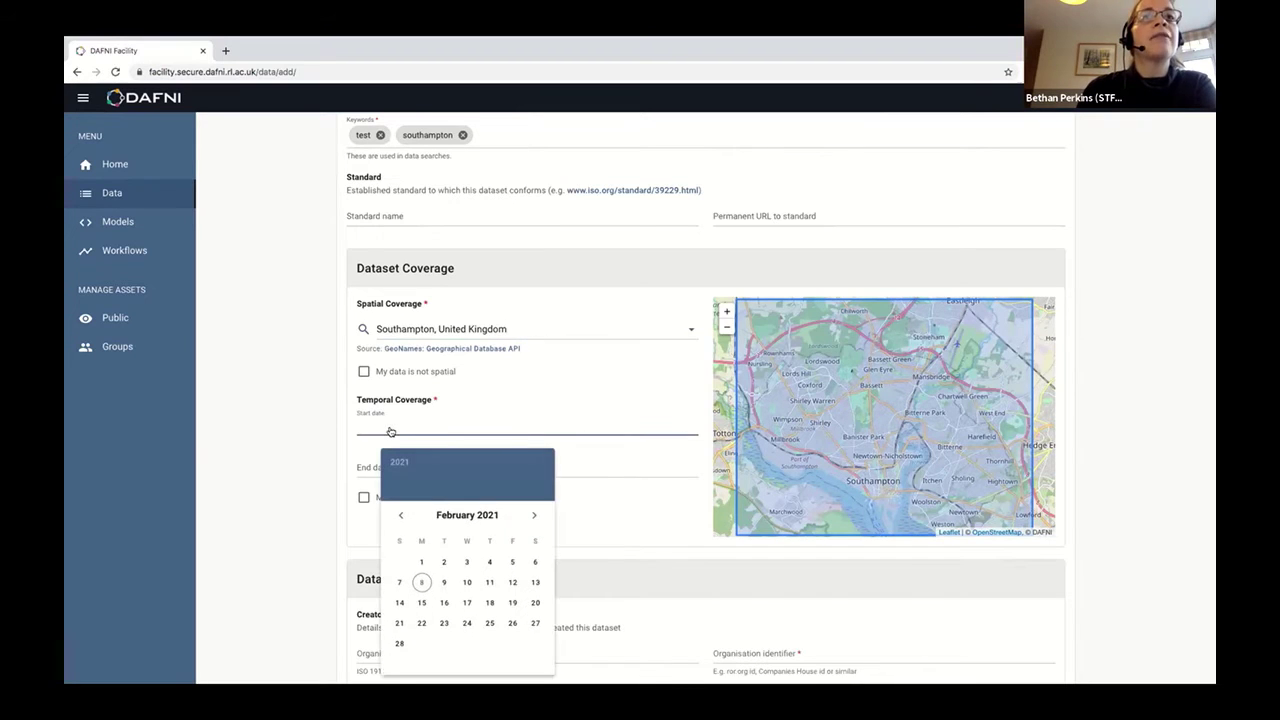
{"action": "left_click", "coordinate": [421, 561]}
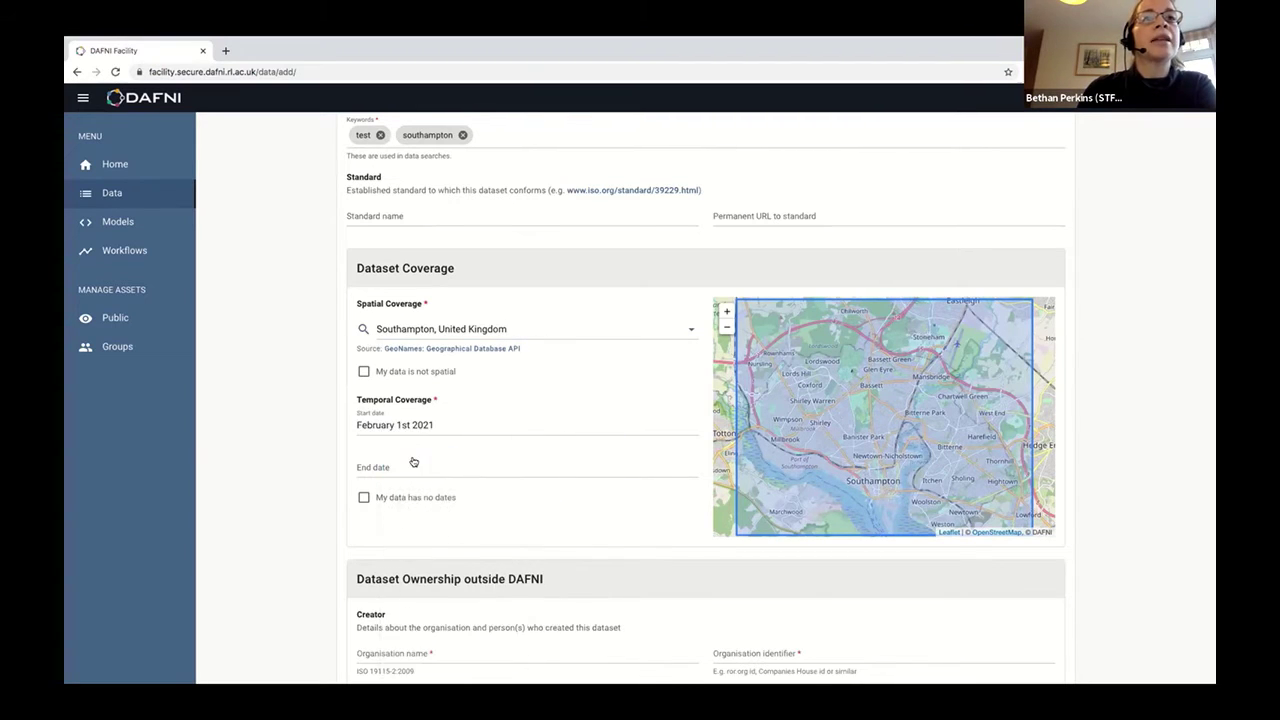
{"action": "left_click", "coordinate": [414, 461]}
{"action": "left_click", "coordinate": [400, 585]}
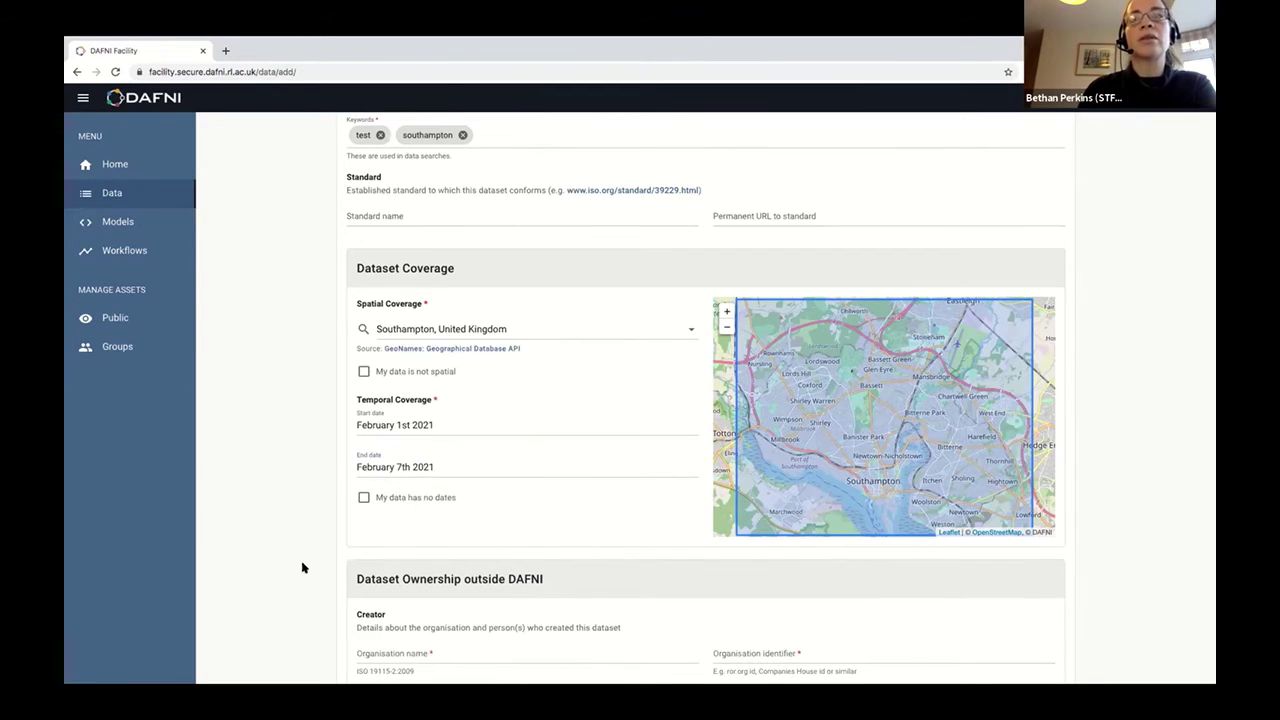
{"action": "scroll", "coordinate": [314, 545], "scroll_direction": "down", "scroll_amount": 1}
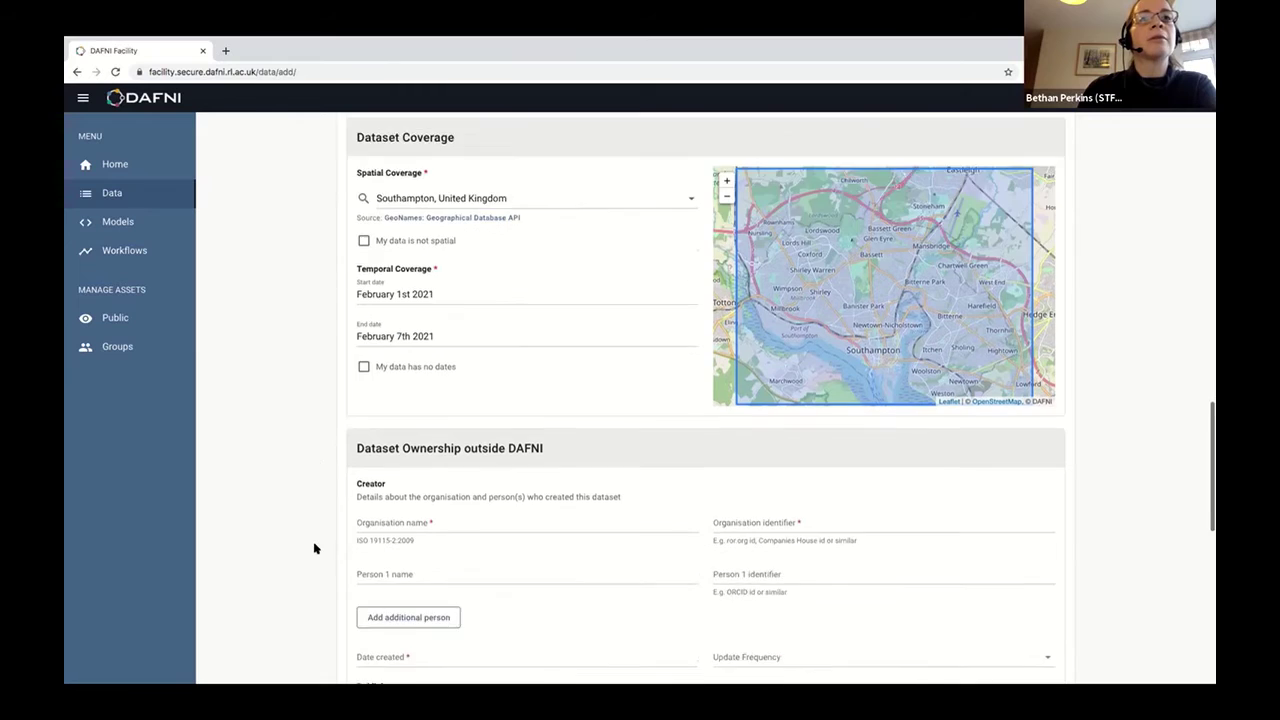
{"action": "scroll", "coordinate": [314, 548], "scroll_direction": "down", "scroll_amount": 2}
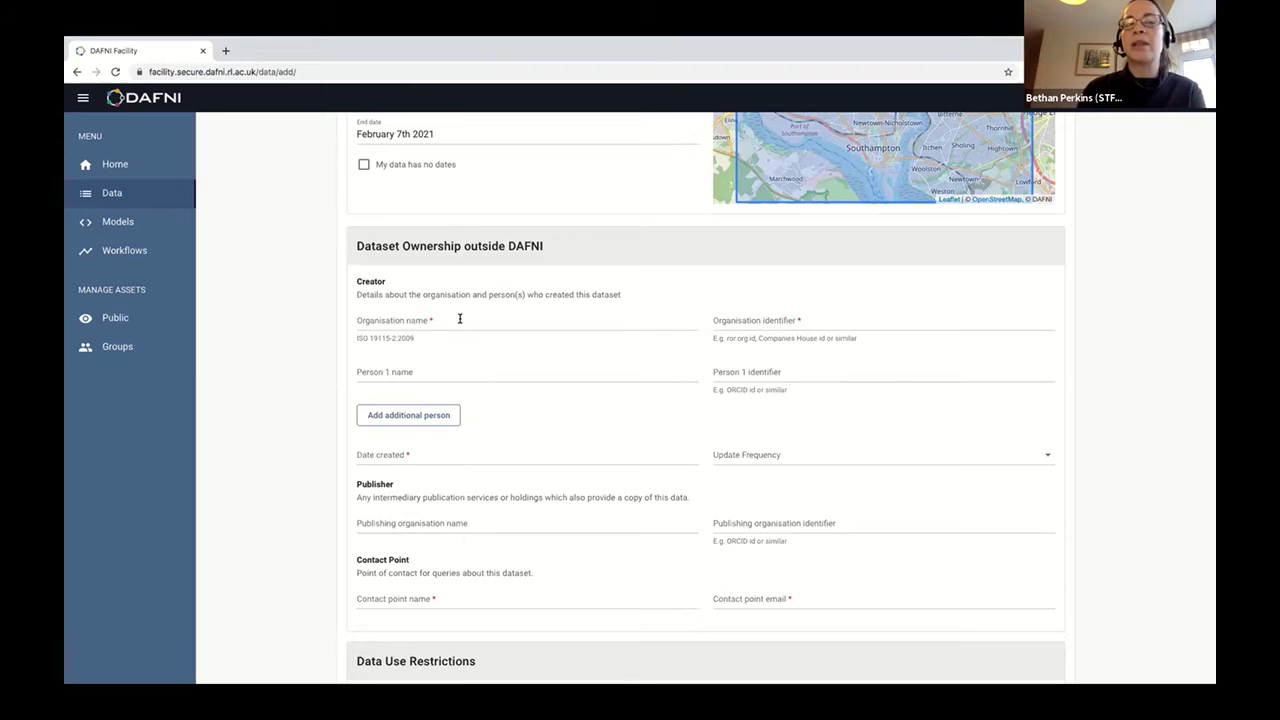
{"action": "left_click", "coordinate": [460, 319]}
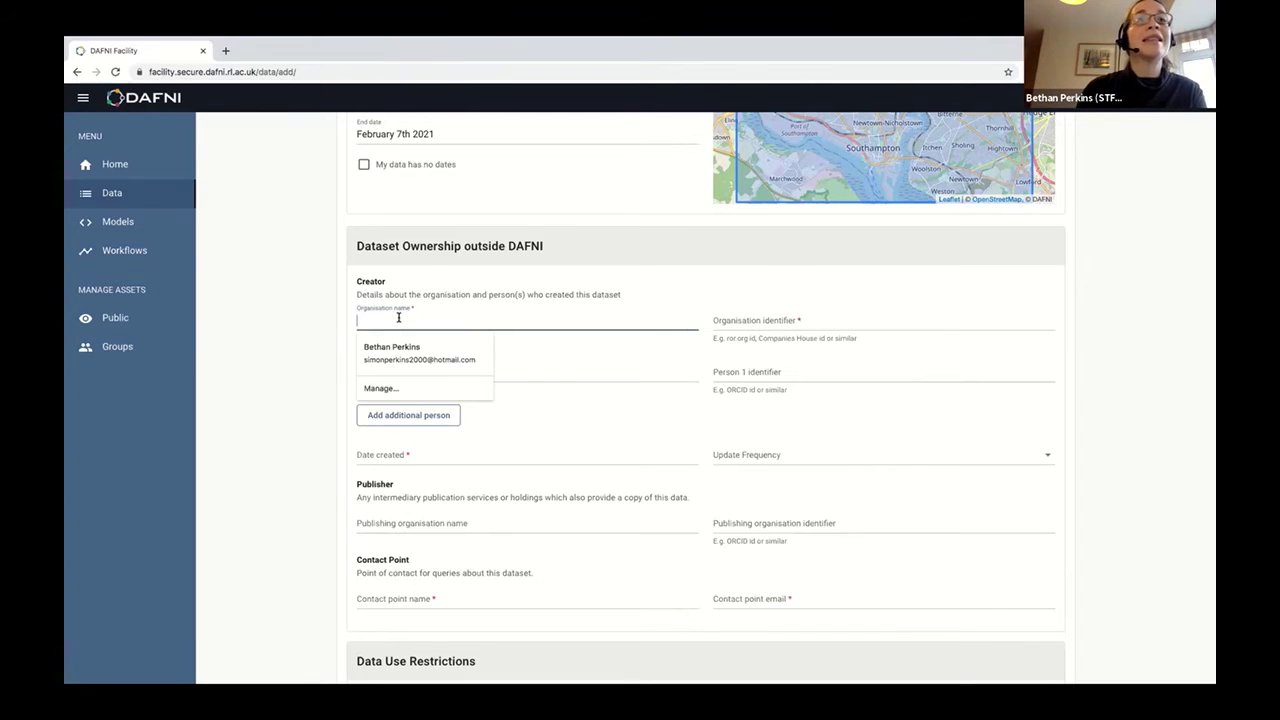
{"action": "type", "text": "DFNI"}
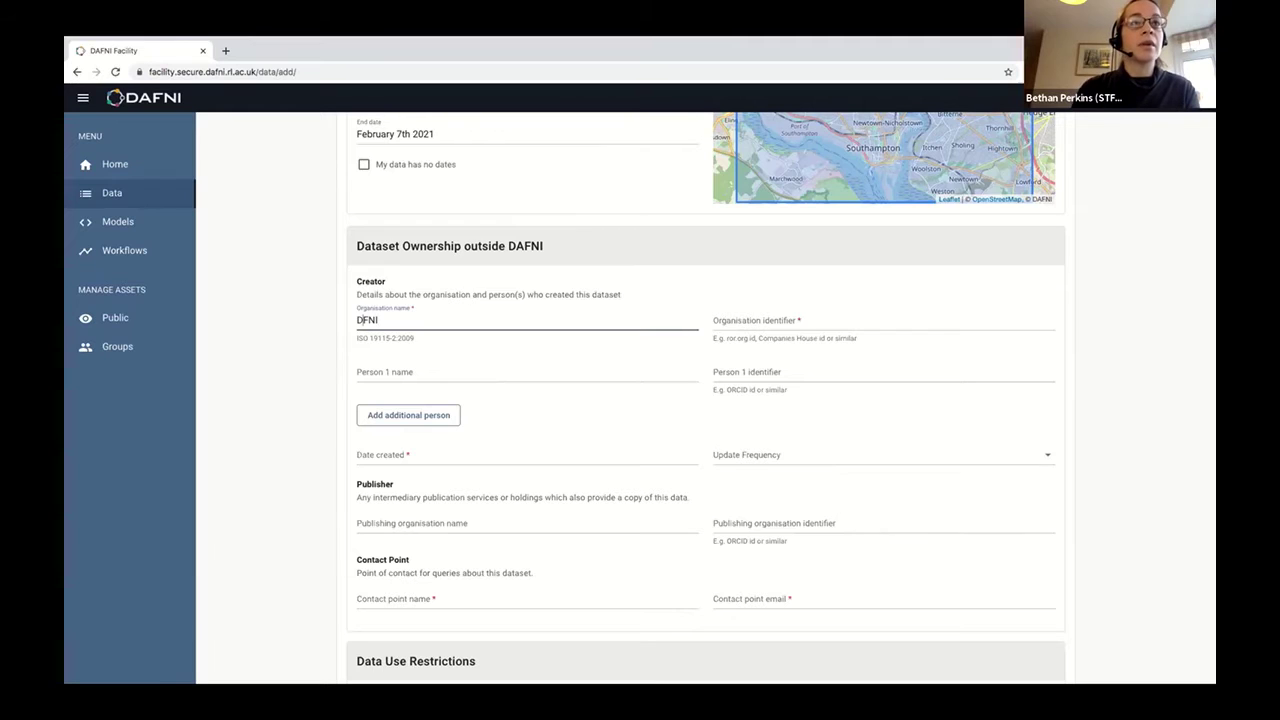
{"action": "type", "text": "a"}
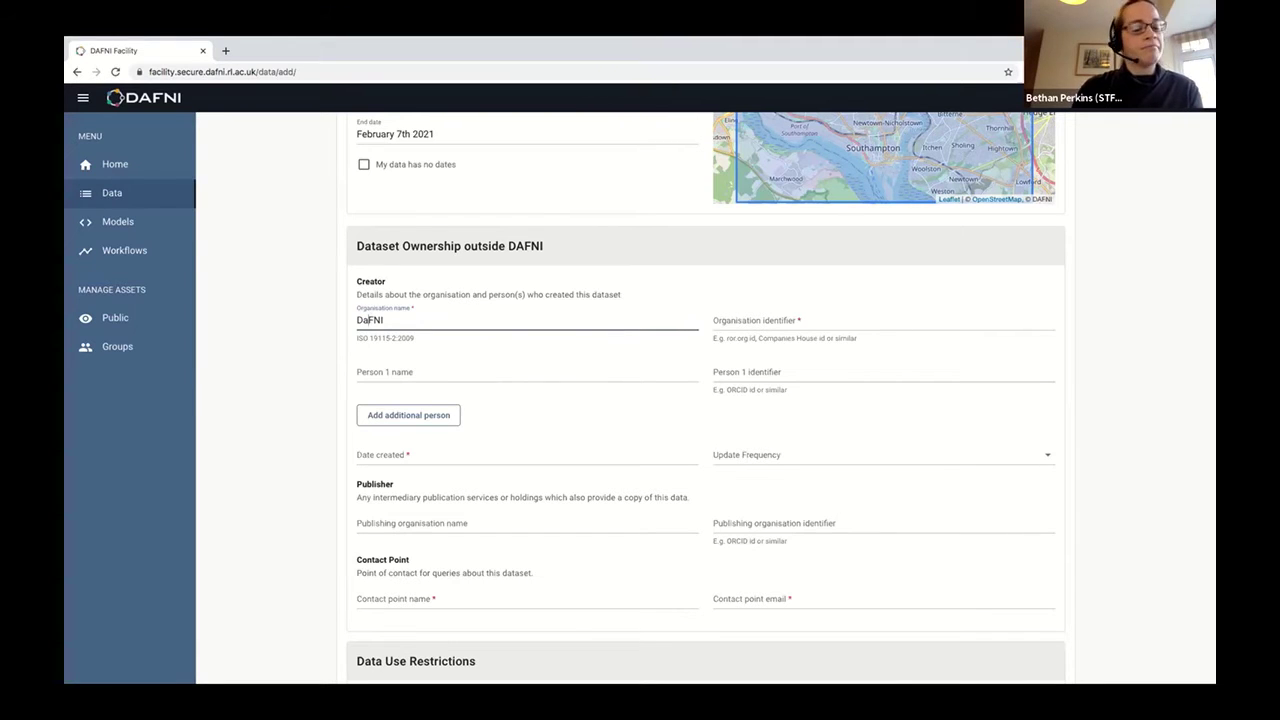
{"action": "key", "text": "BackSpace"}
{"action": "type", "text": "A"}
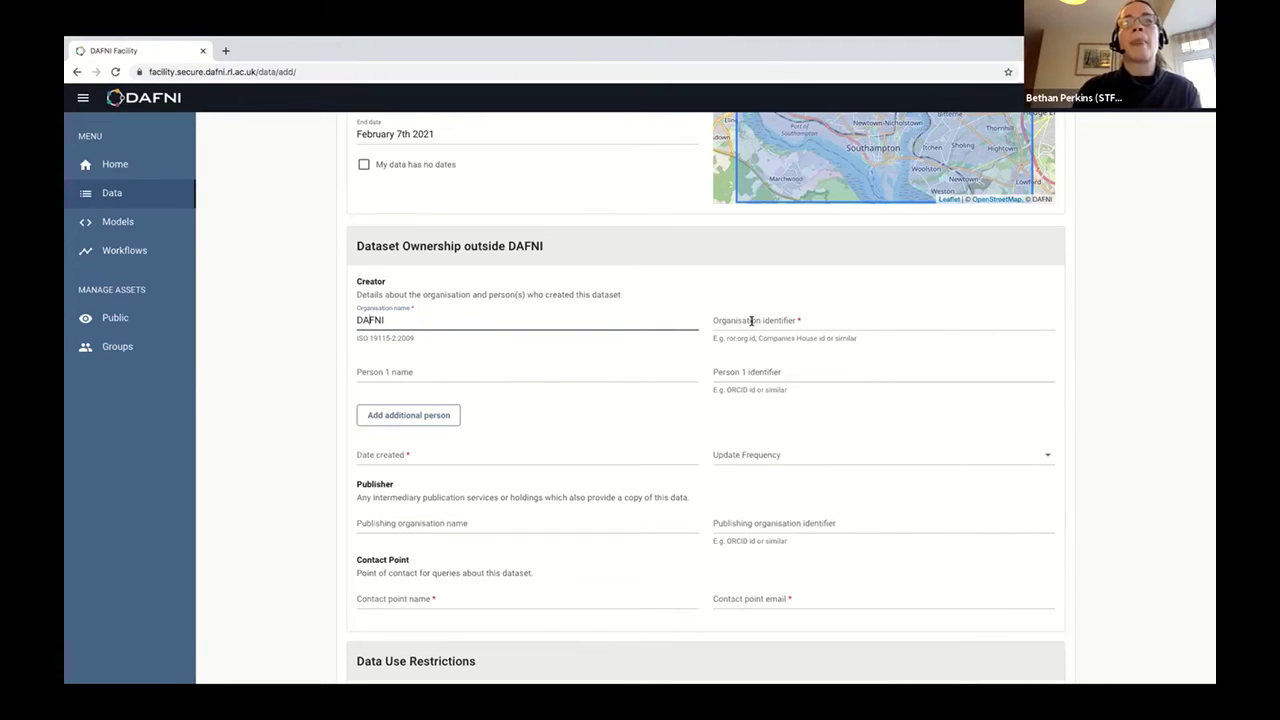
{"action": "left_click", "coordinate": [763, 321]}
{"action": "type", "text": "www."}
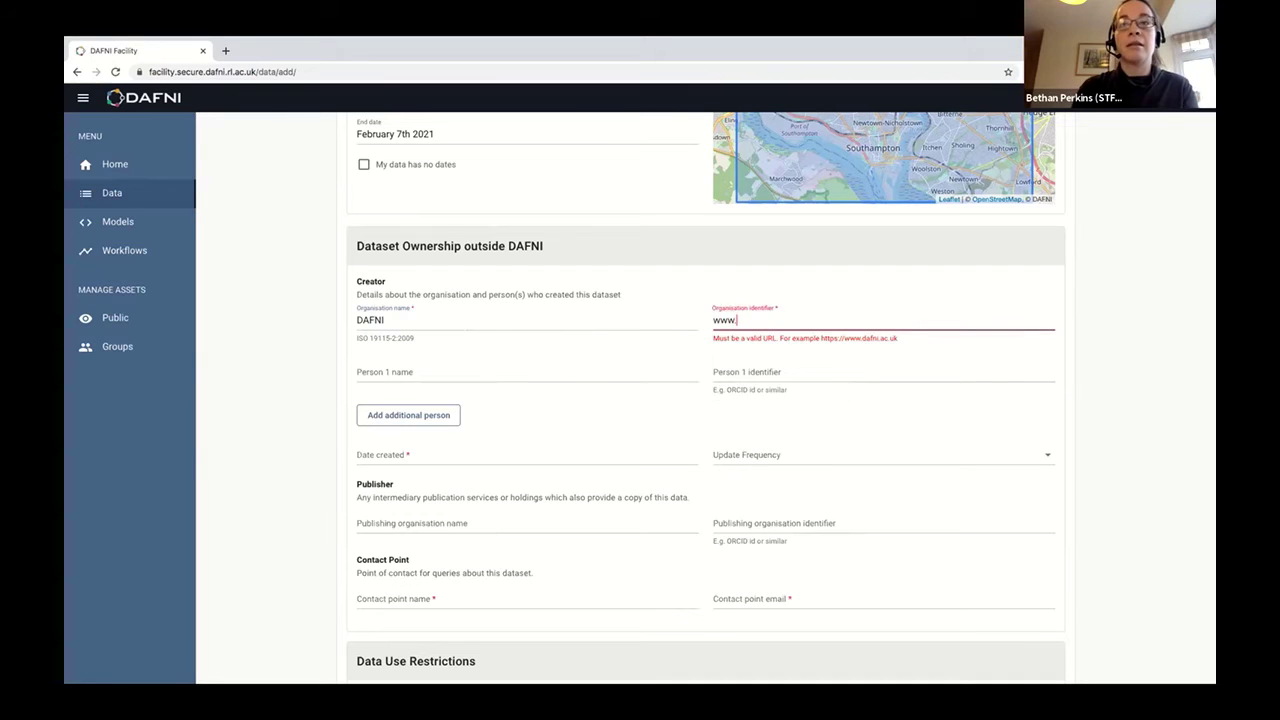
{"action": "key", "text": "BackSpace"}
{"action": "key", "text": "BackSpace"}
{"action": "key", "text": "BackSpace"}
{"action": "type", "text": "ht"}
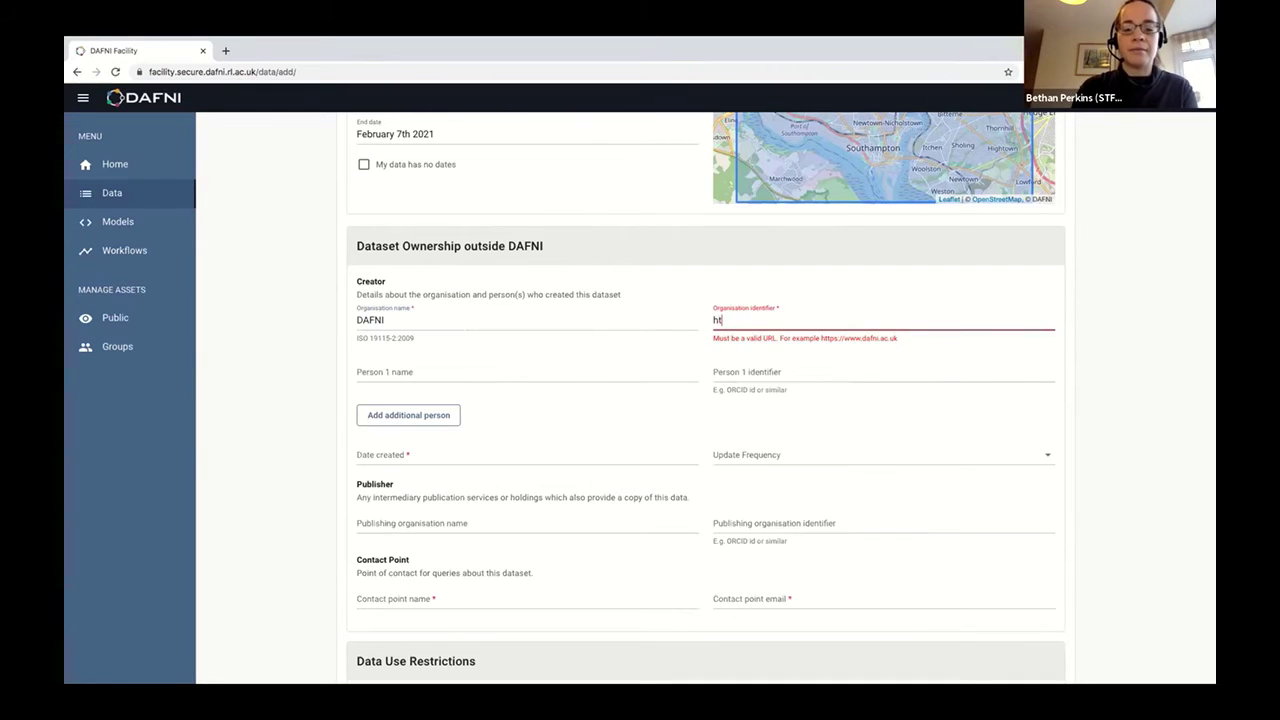
{"action": "type", "text": "tps://"}
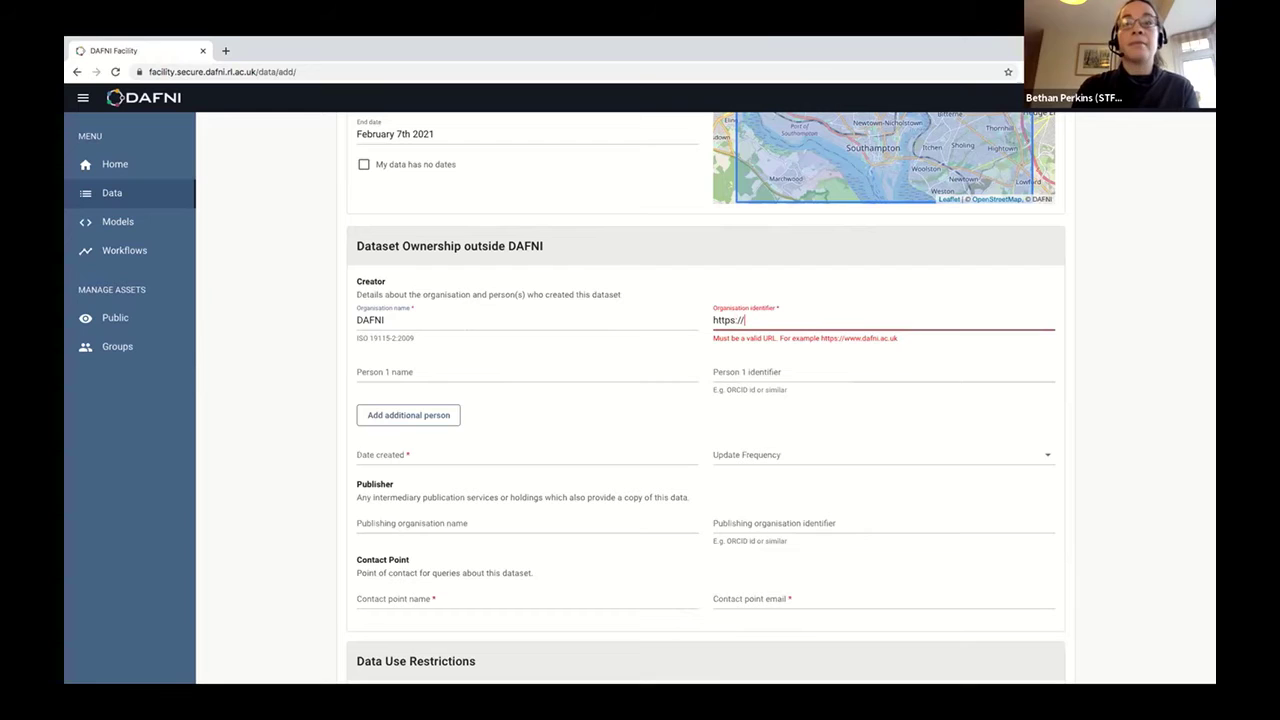
{"action": "type", "text": "dafni.a"}
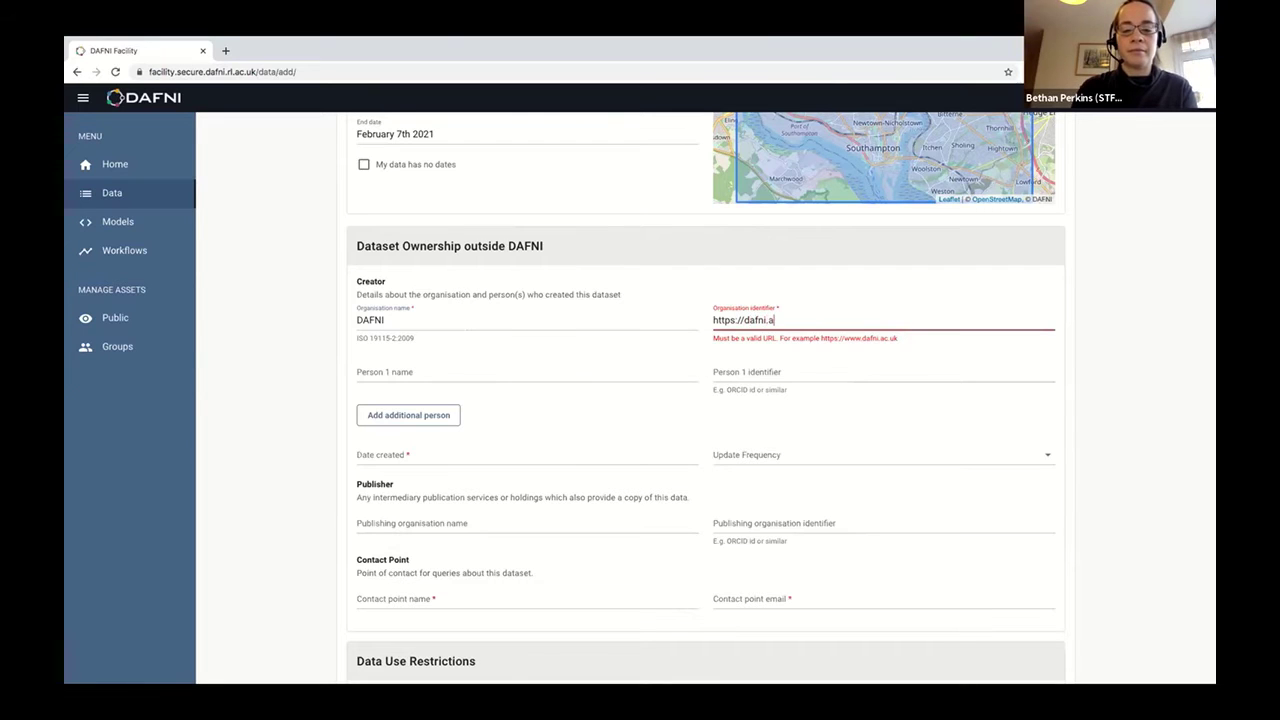
{"action": "type", "text": "c.uk"}
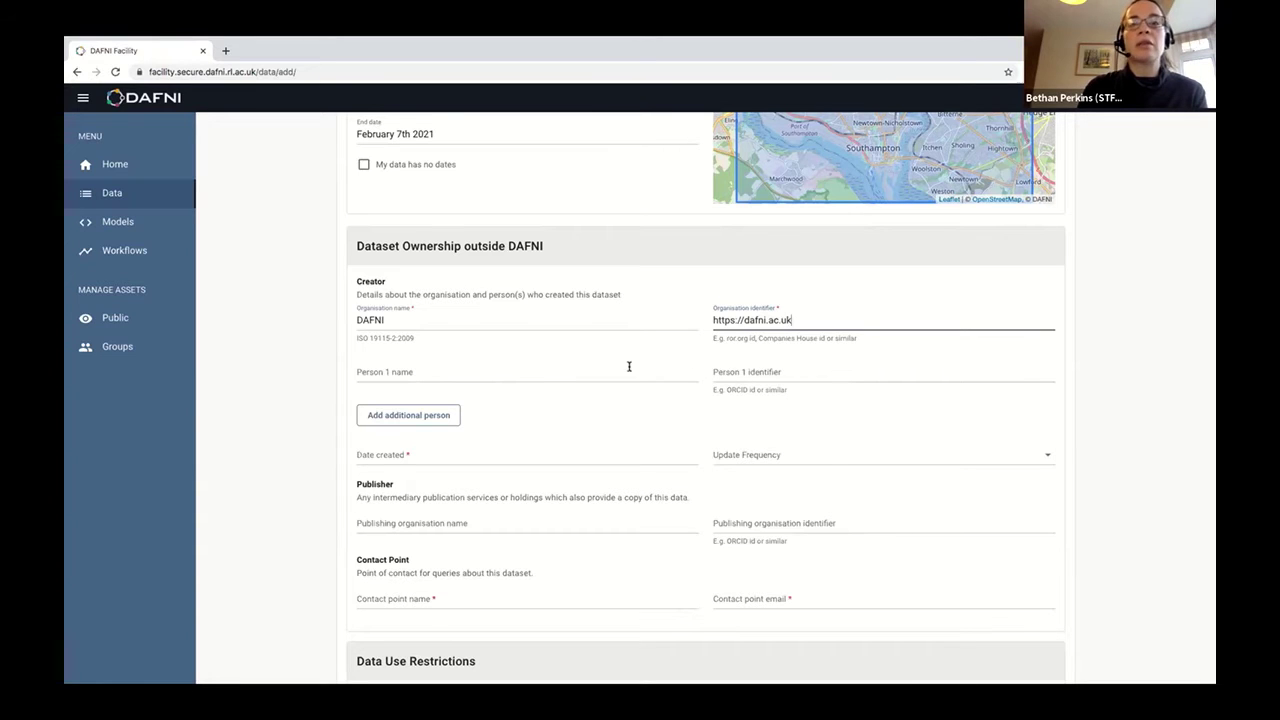
{"action": "scroll", "coordinate": [627, 408], "scroll_direction": "down", "scroll_amount": 1}
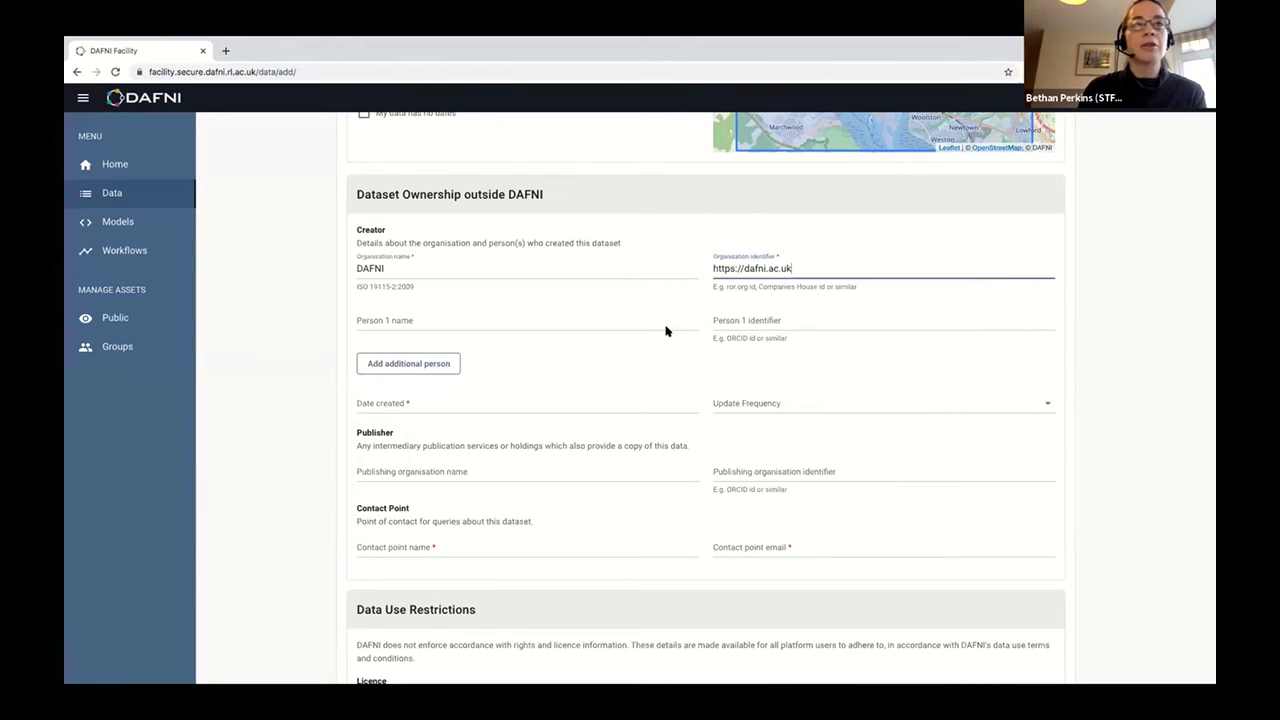
Set the dataset's Date created to February 8th 2021 using the calendar.
{"action": "scroll", "coordinate": [666, 329], "scroll_direction": "down", "scroll_amount": 1}
{"action": "left_click", "coordinate": [363, 360]}
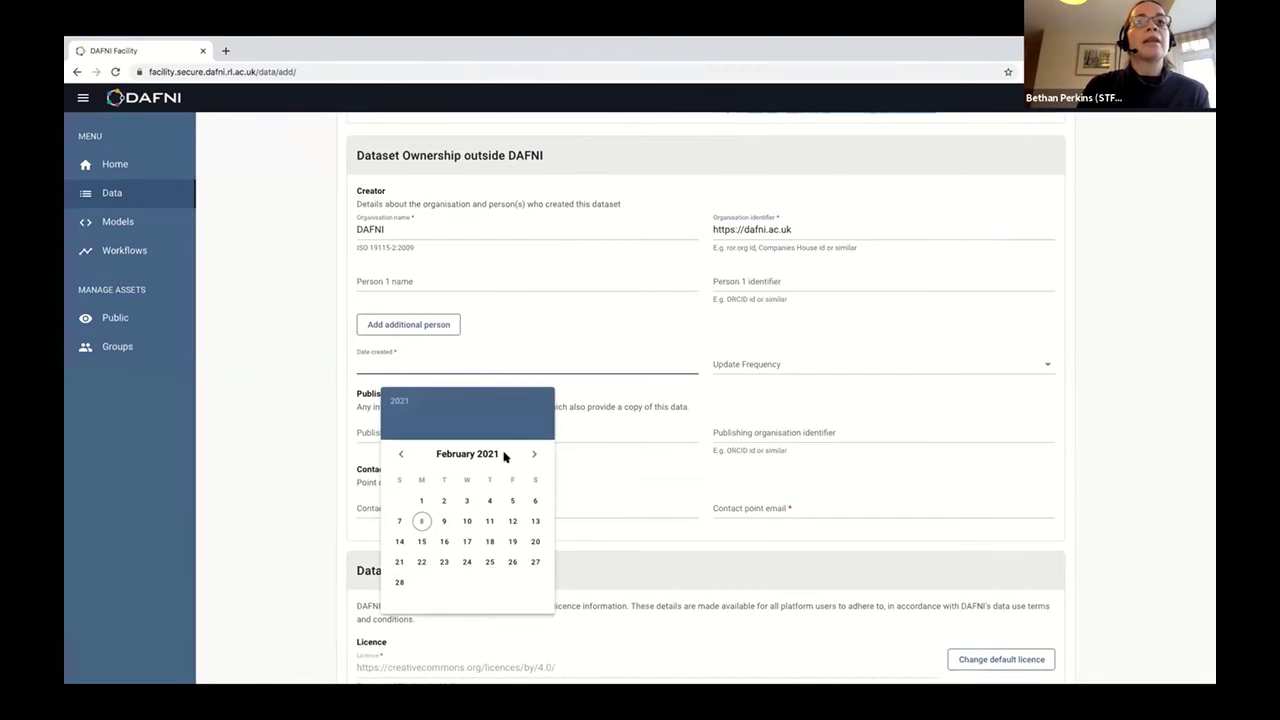
{"action": "left_click", "coordinate": [422, 522]}
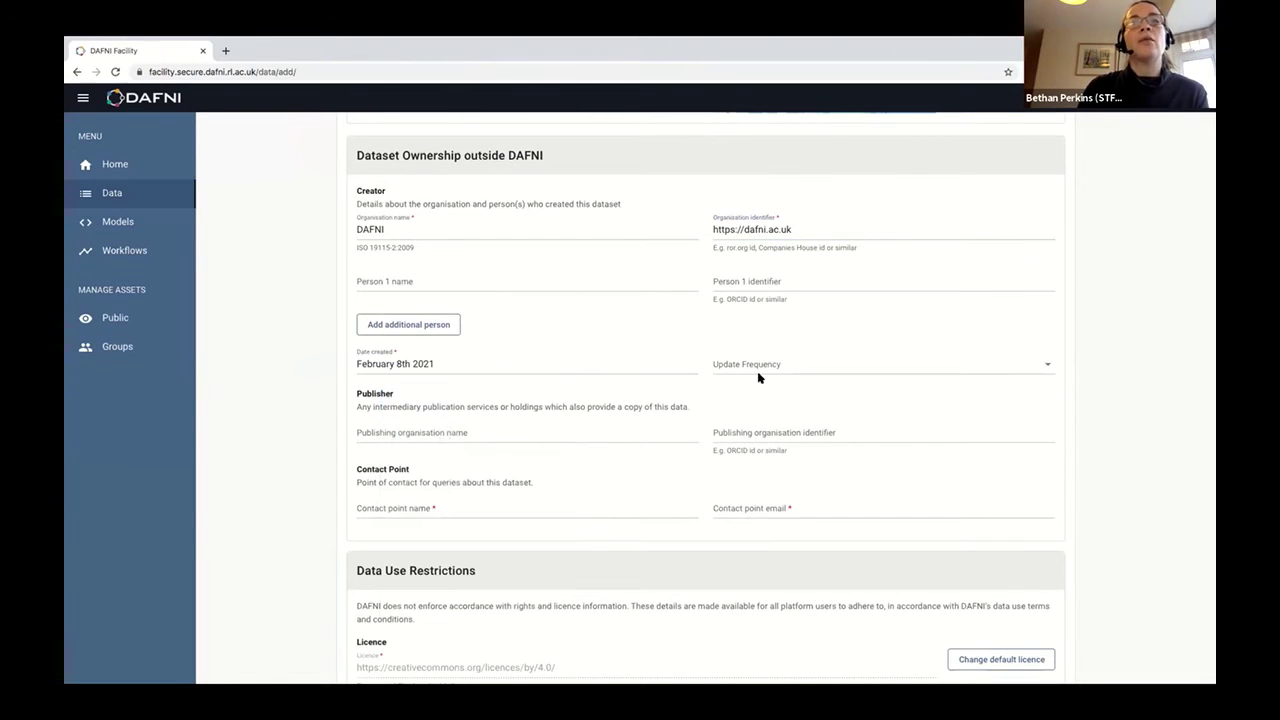
Review the Update Frequency options without changing them, then move to Publishing organisation name.
{"action": "left_click", "coordinate": [758, 377]}
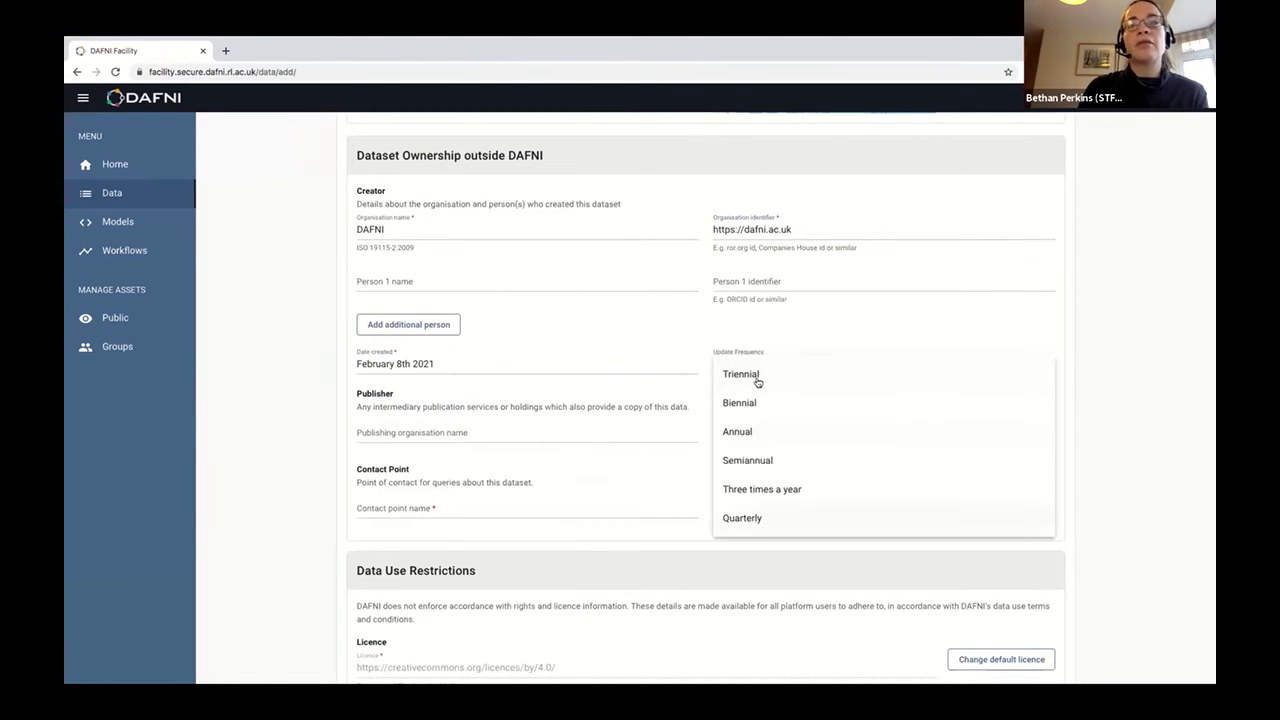
{"action": "left_click", "coordinate": [667, 371]}
{"action": "left_click", "coordinate": [653, 441]}
{"action": "scroll", "coordinate": [653, 441], "scroll_direction": "down", "scroll_amount": 1}
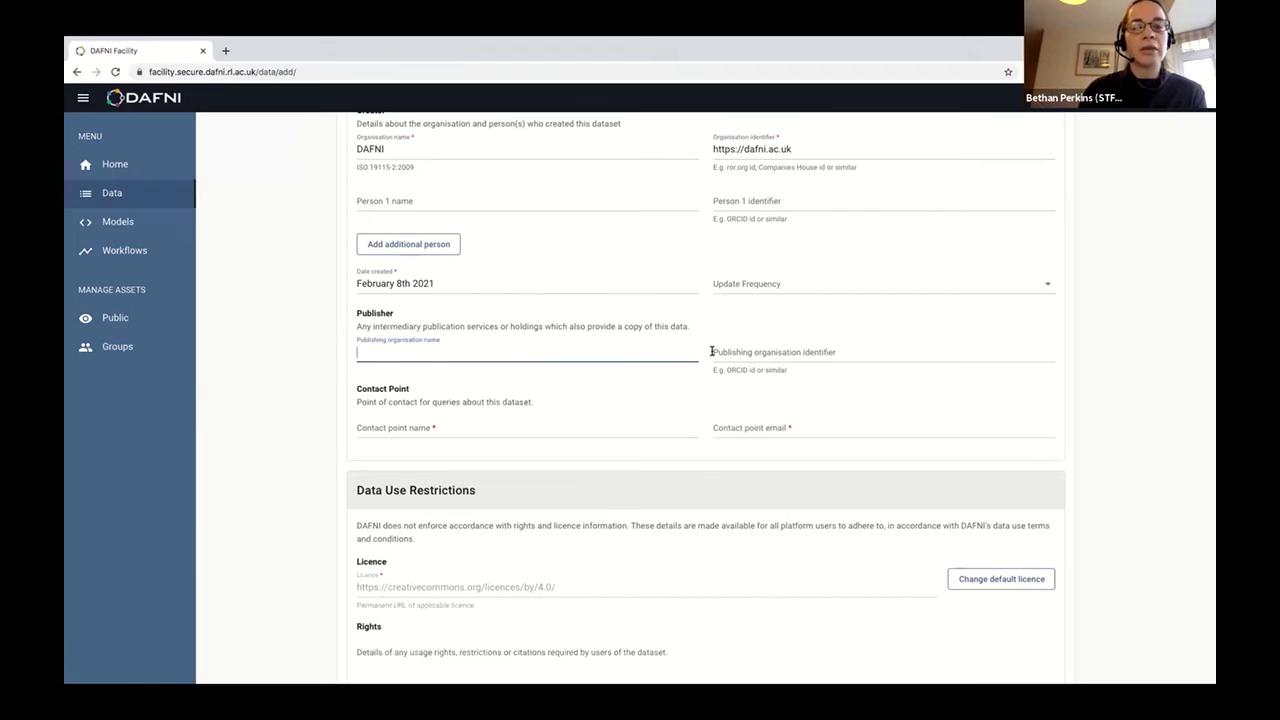
Enter the contact's full name and e-mail address in the Contact Point fields.
{"action": "left_click", "coordinate": [489, 432]}
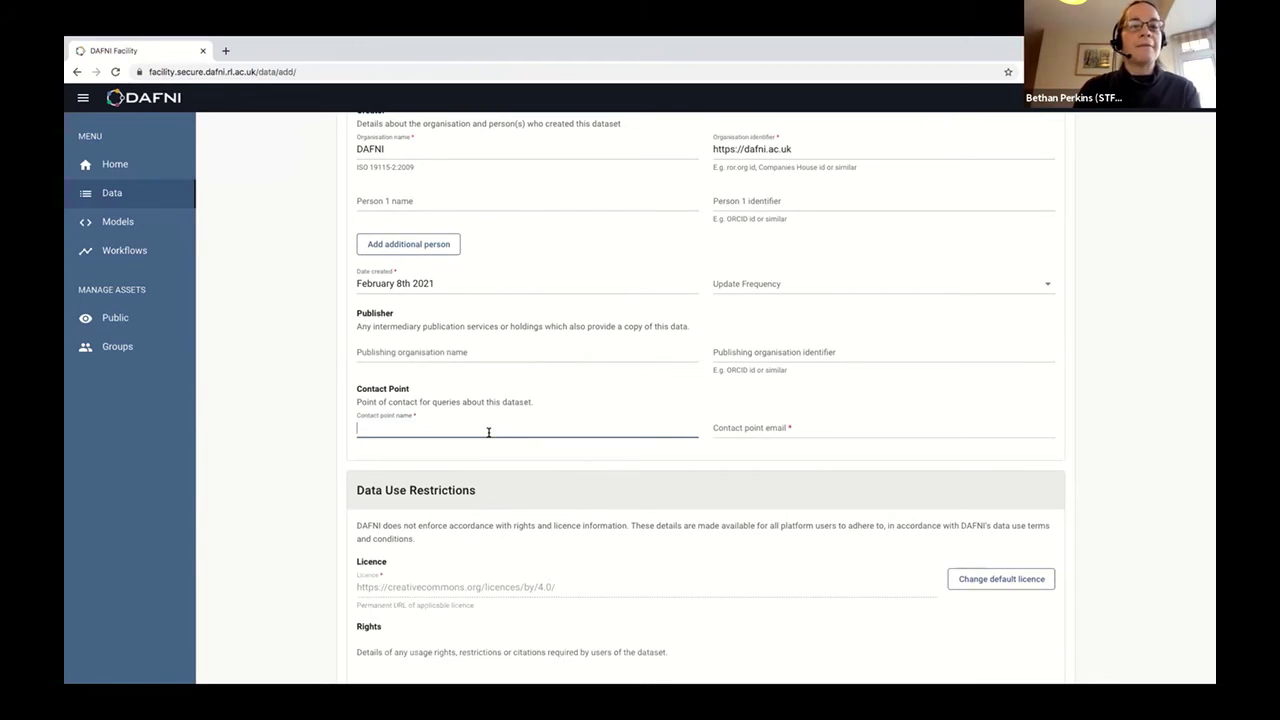
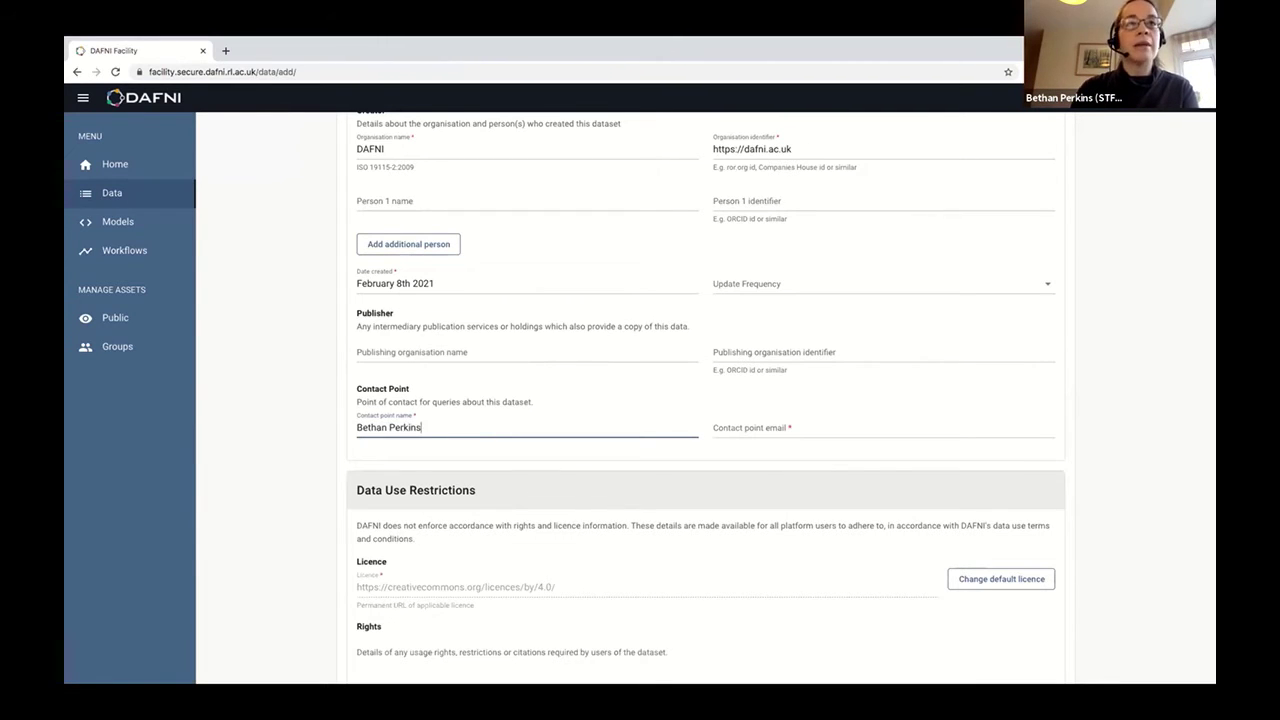
{"action": "key", "text": "Tab"}
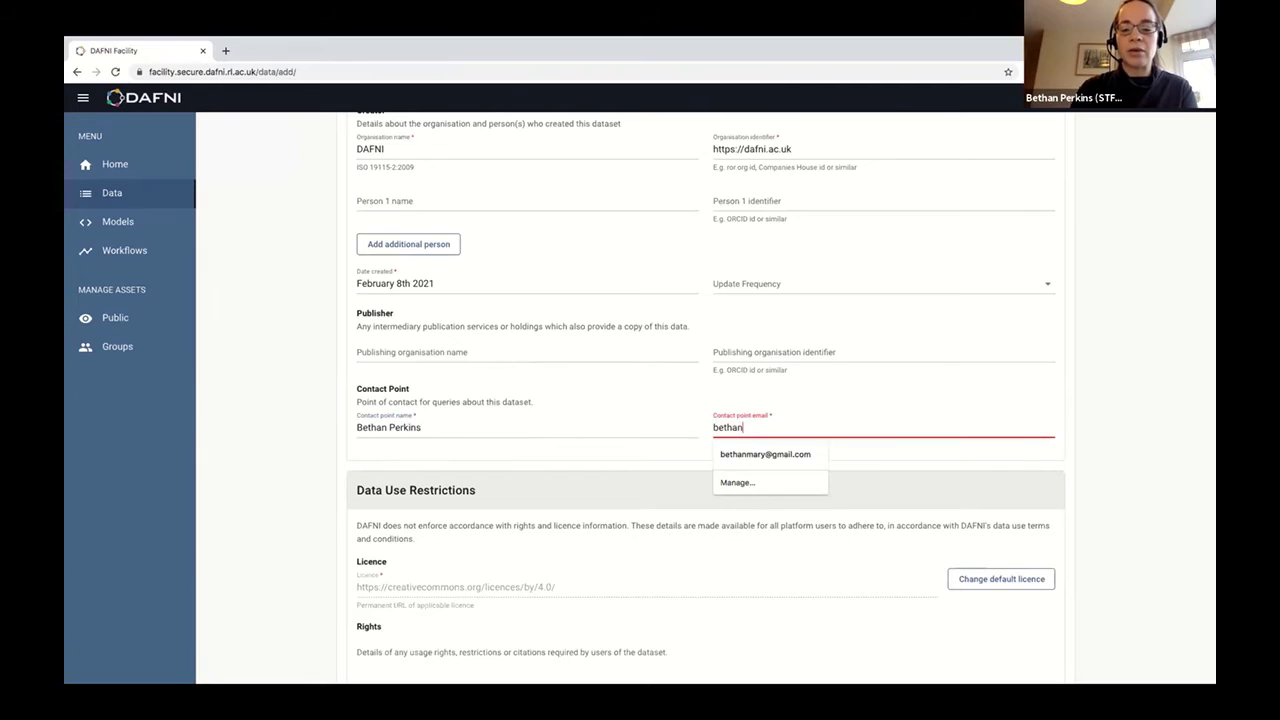
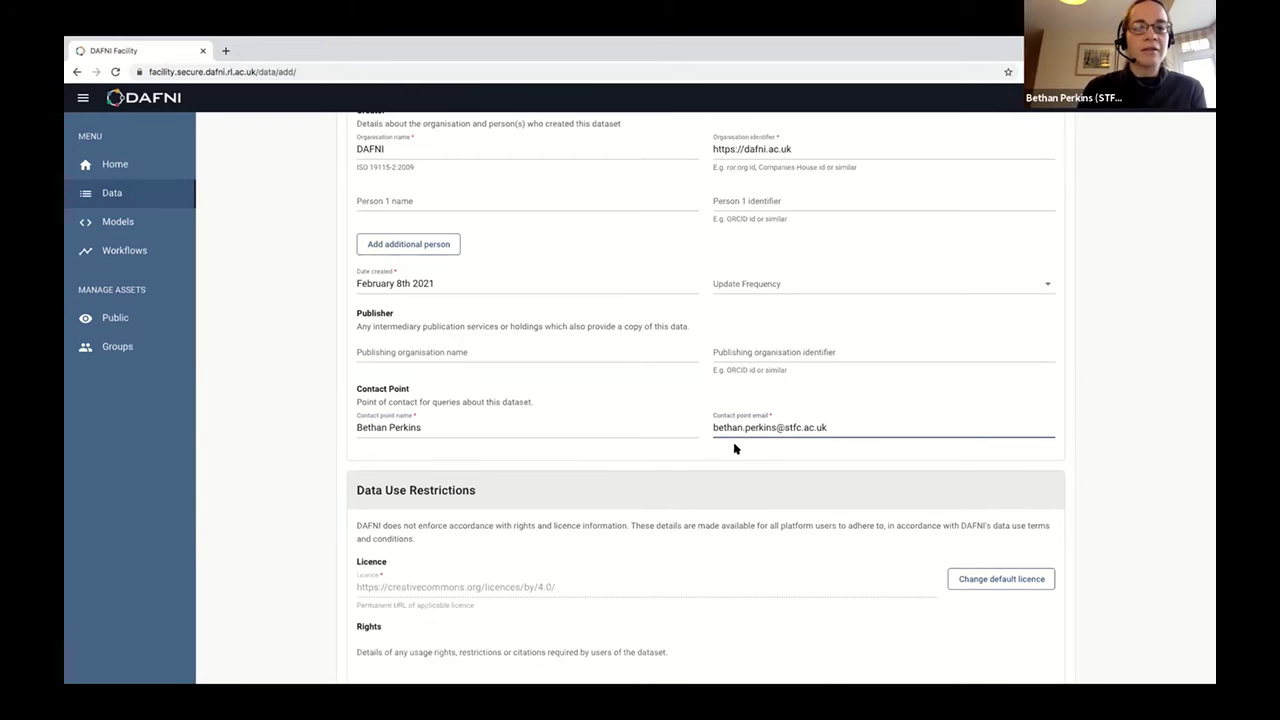
{"action": "scroll", "coordinate": [655, 463], "scroll_direction": "down", "scroll_amount": 1}
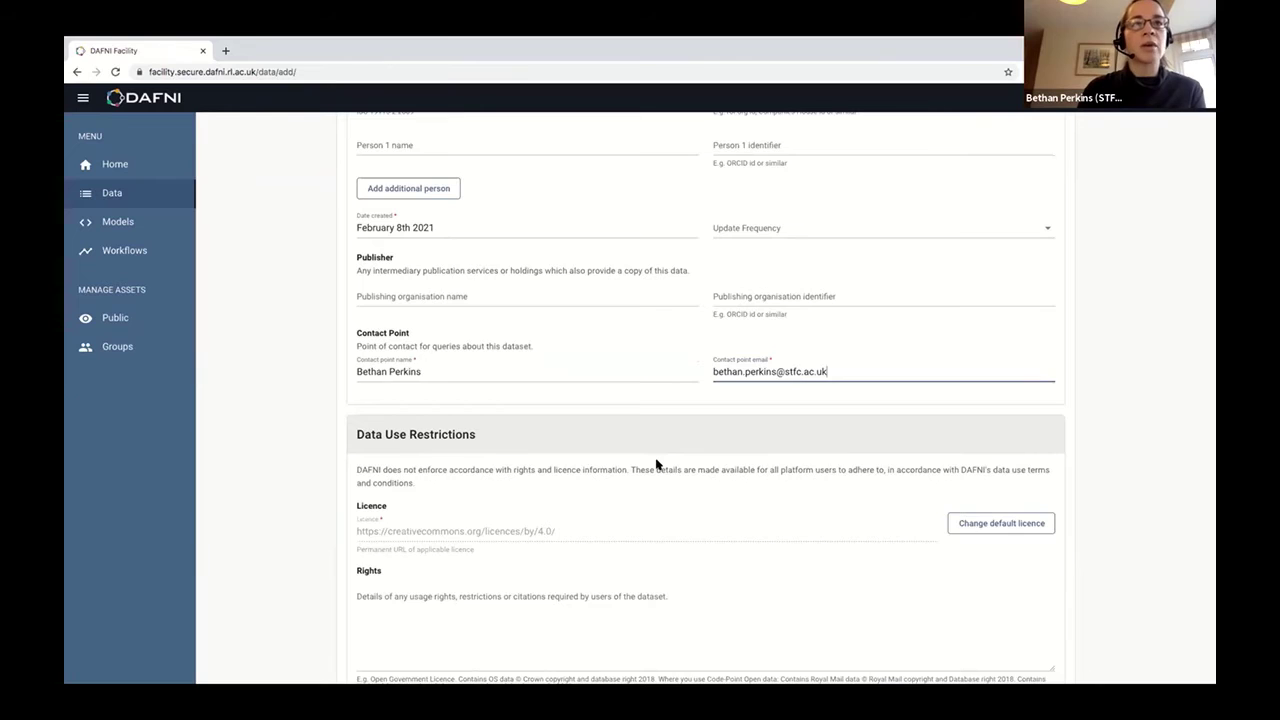
{"action": "scroll", "coordinate": [657, 464], "scroll_direction": "down", "scroll_amount": 1}
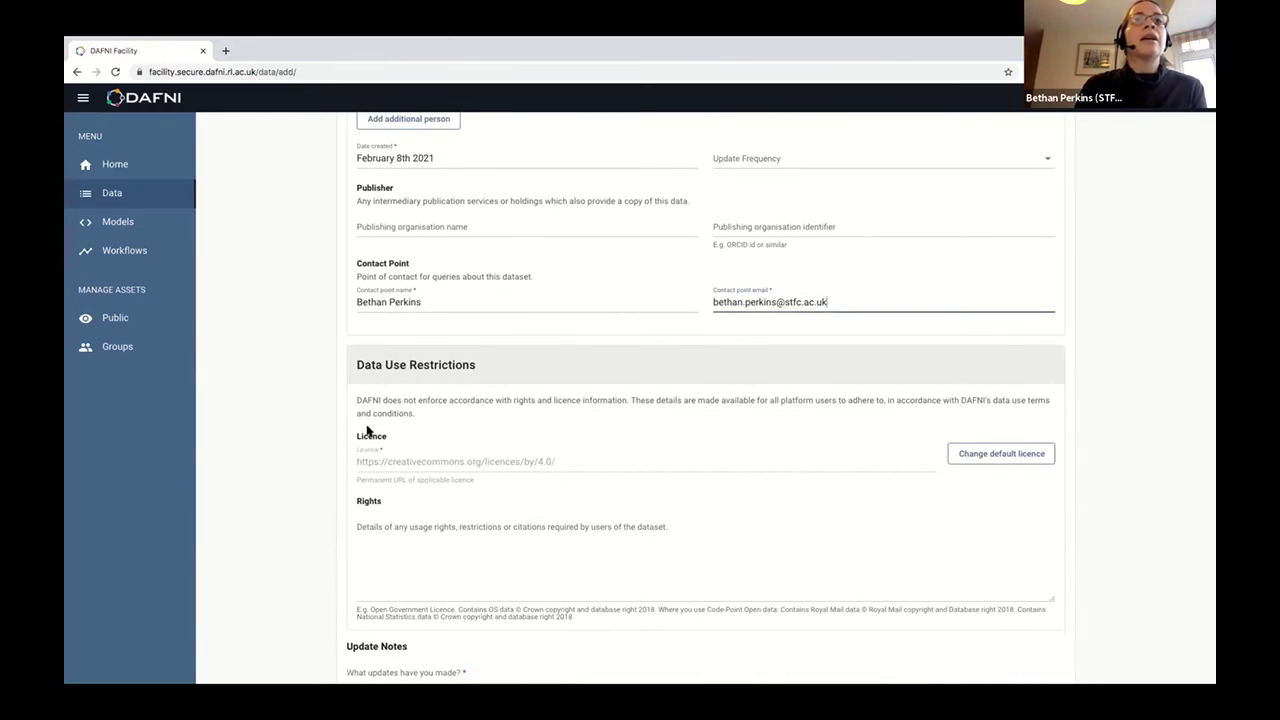
Unlock the Licence field under Data Use Restrictions with 'Change default licence'.
{"action": "scroll", "coordinate": [318, 528], "scroll_direction": "down", "scroll_amount": 1}
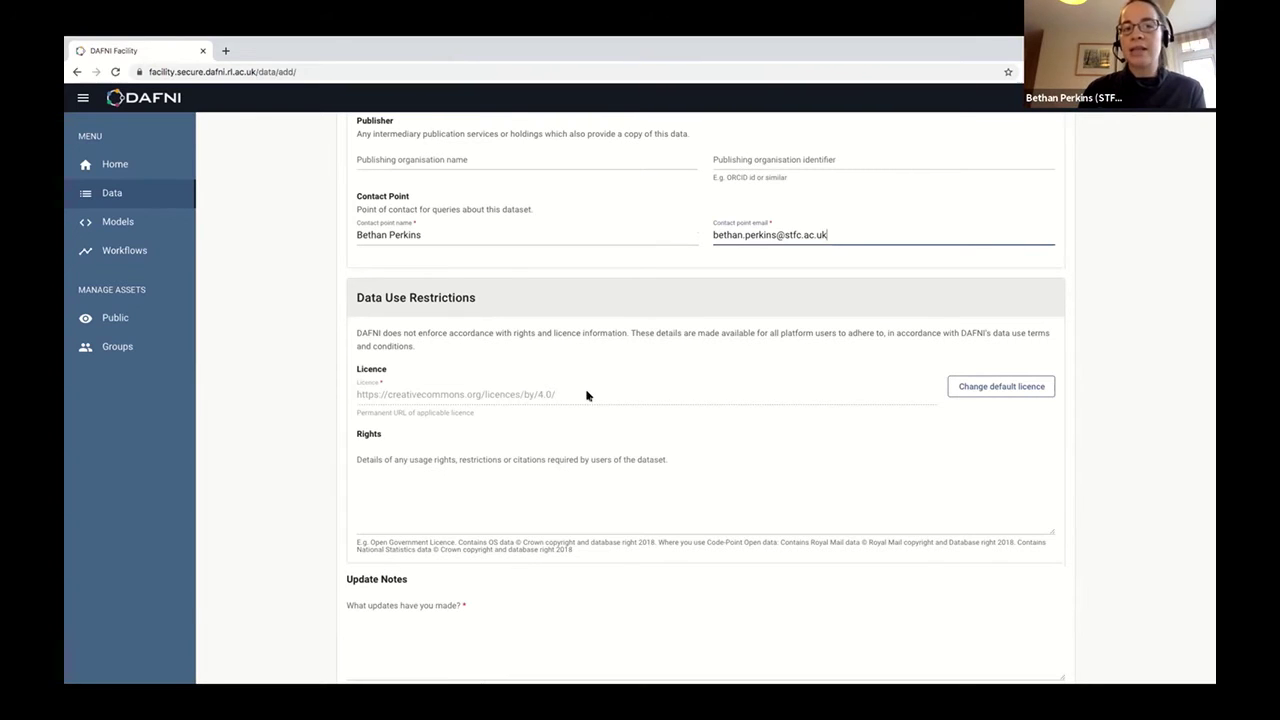
{"action": "left_click", "coordinate": [1030, 386]}
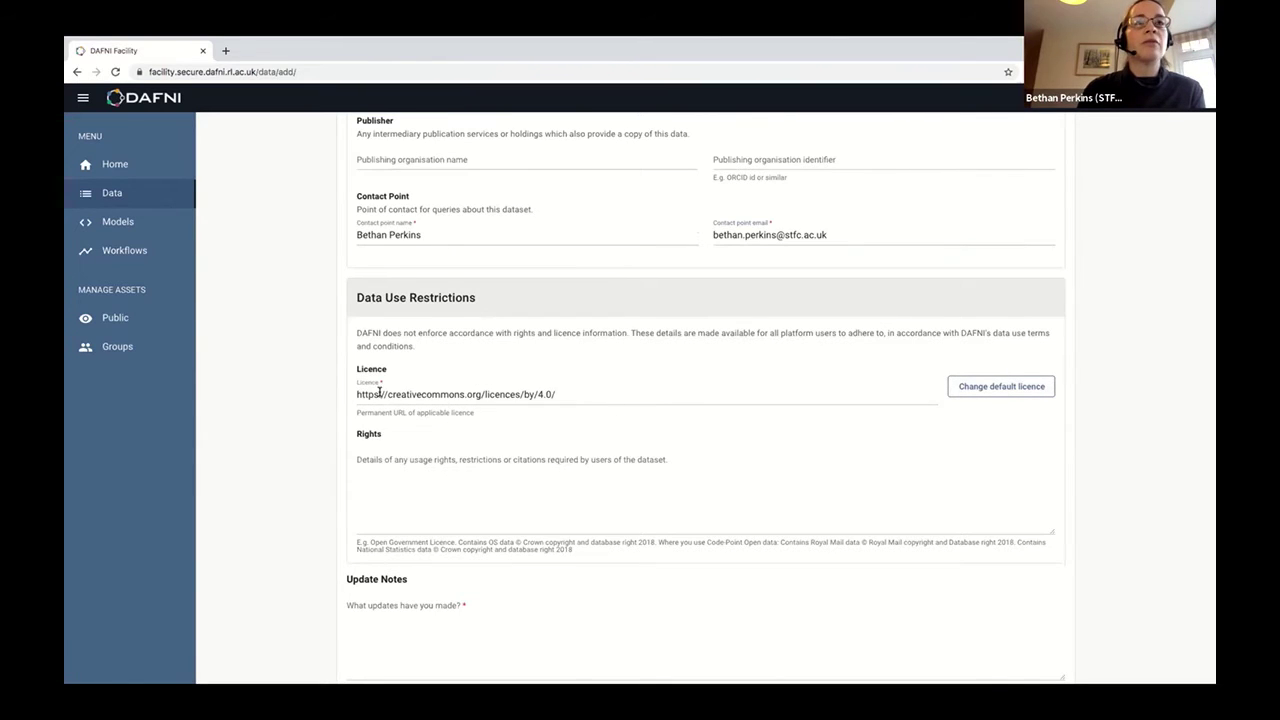
{"action": "scroll", "coordinate": [293, 420], "scroll_direction": "down", "scroll_amount": 1}
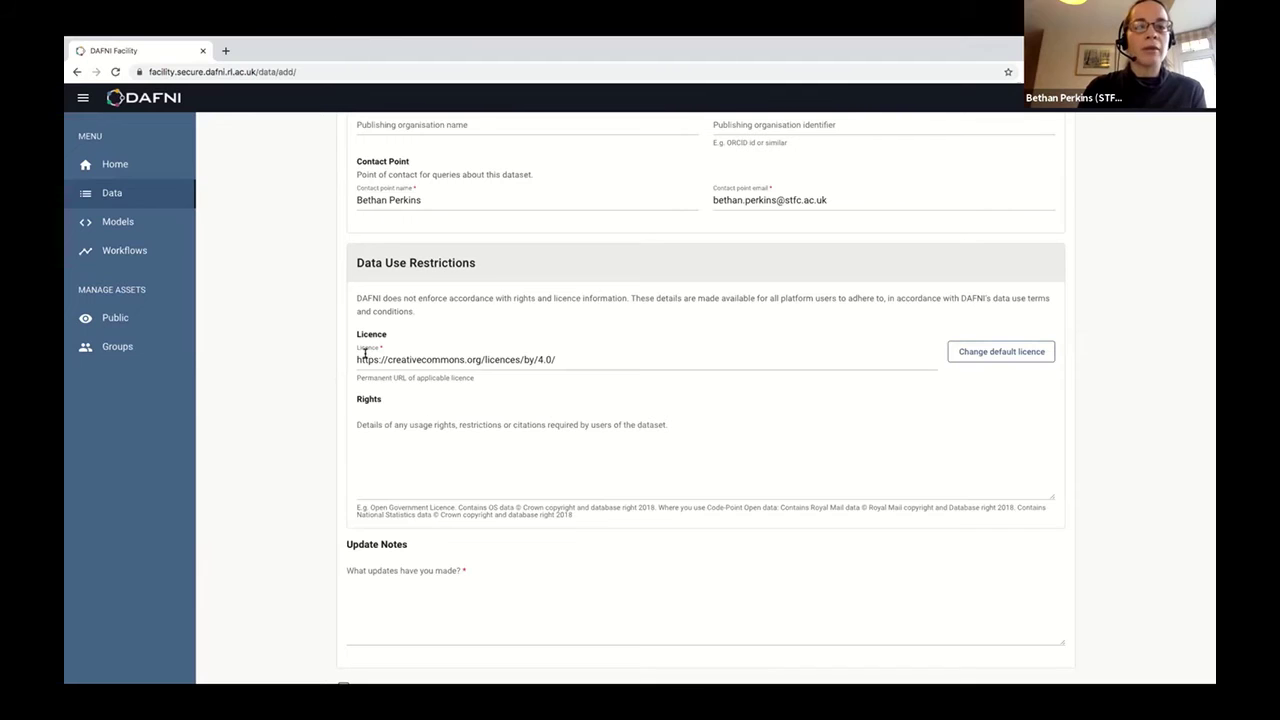
{"action": "scroll", "coordinate": [328, 414], "scroll_direction": "down", "scroll_amount": 1}
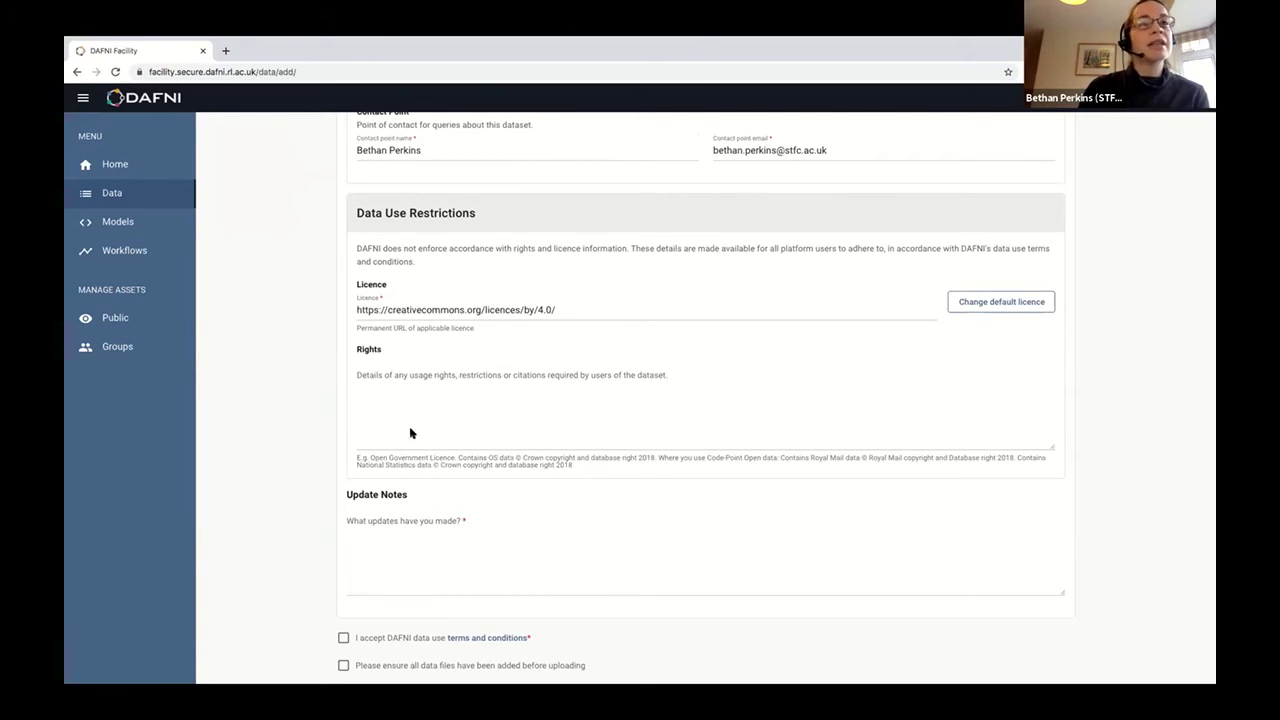
{"action": "scroll", "coordinate": [409, 426], "scroll_direction": "down", "scroll_amount": 1}
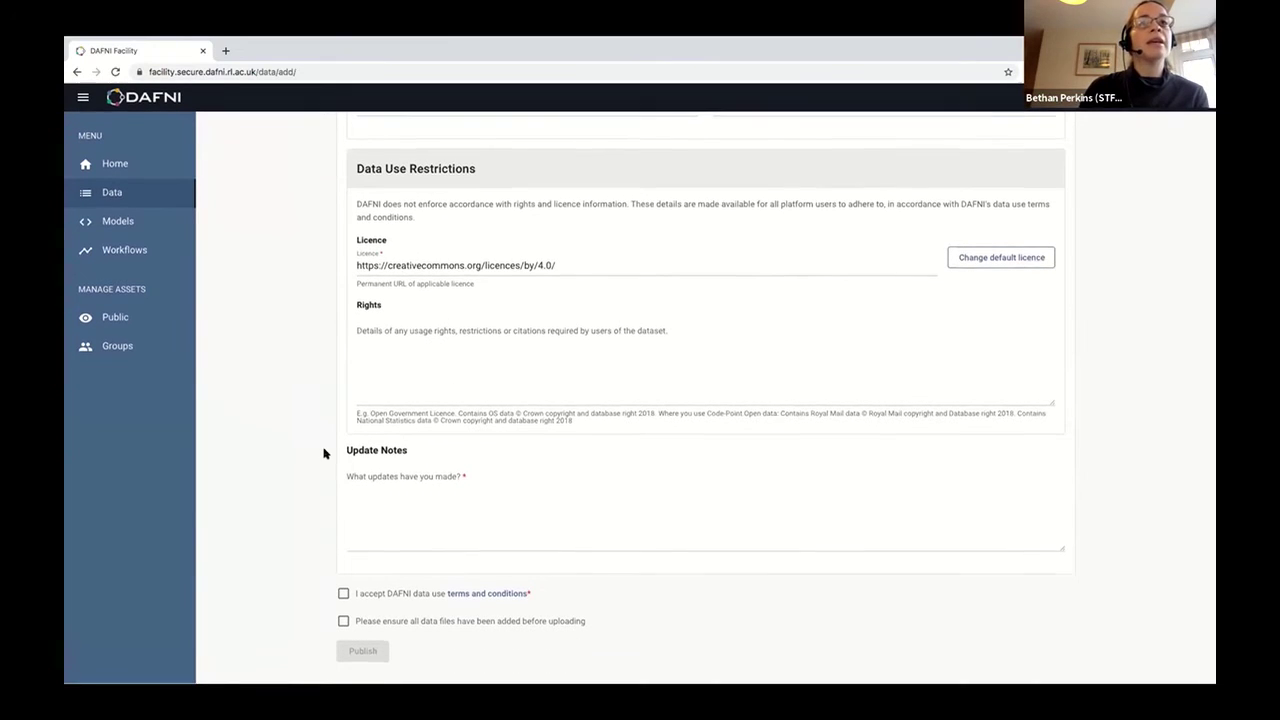
Write 'Data upload' as the Update Notes and bring up the data use terms and conditions.
{"action": "left_click", "coordinate": [414, 522]}
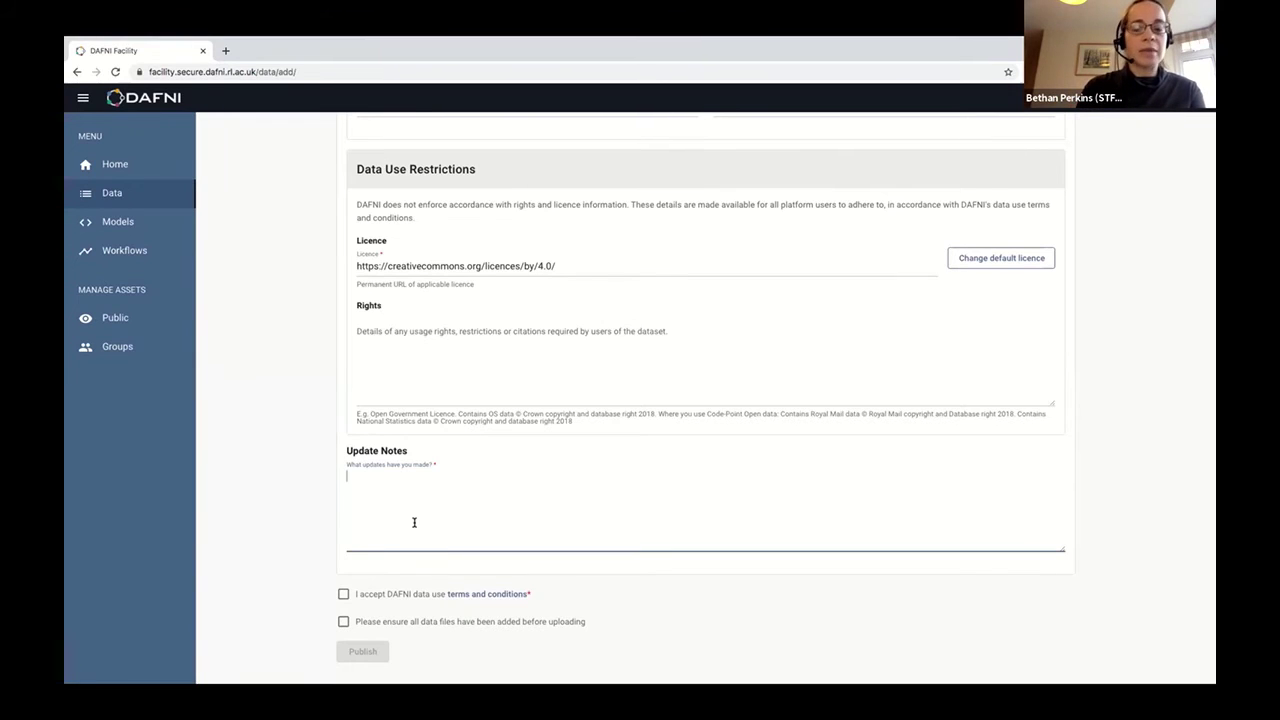
{"action": "type", "text": "Data "}
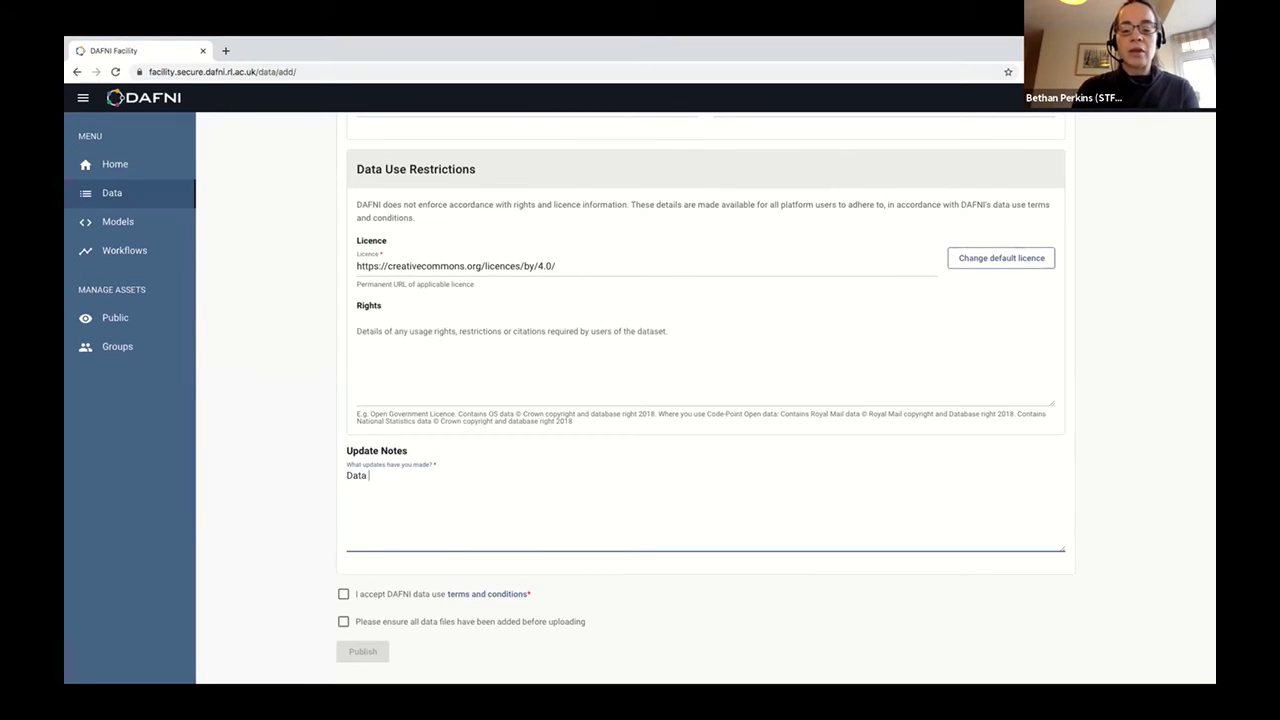
{"action": "type", "text": "upload"}
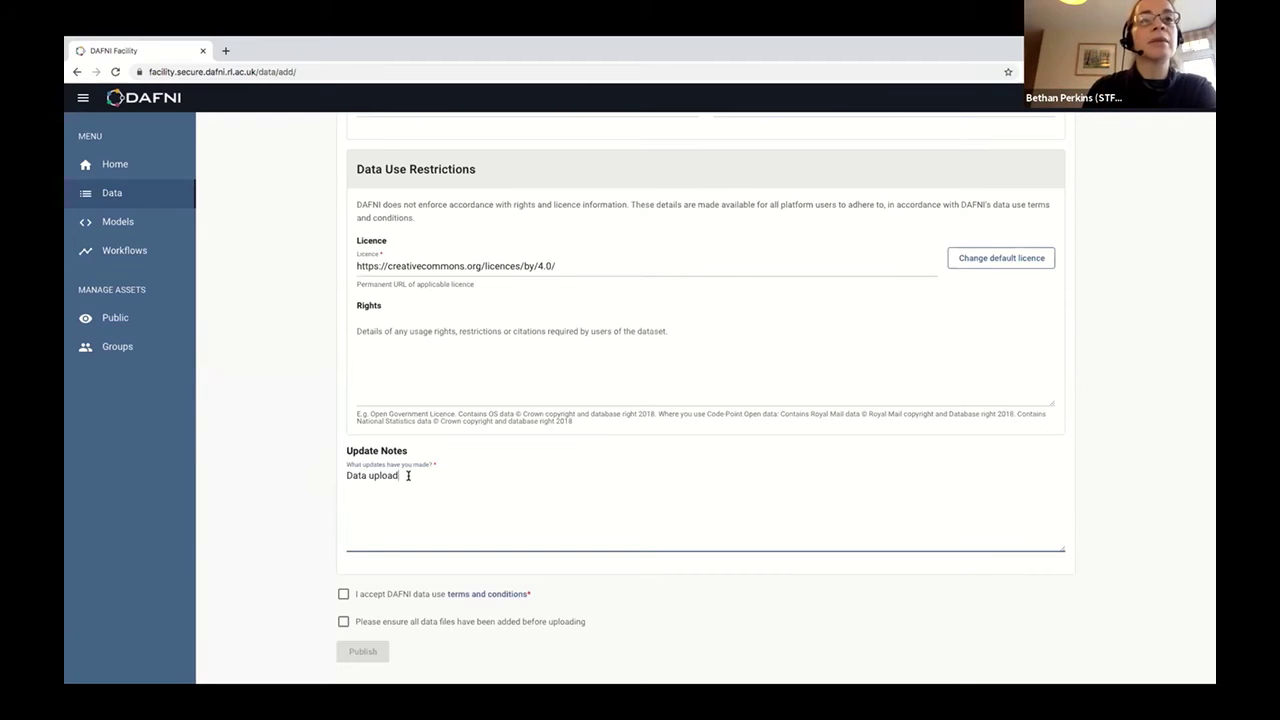
{"action": "scroll", "coordinate": [267, 551], "scroll_direction": "down", "scroll_amount": 1}
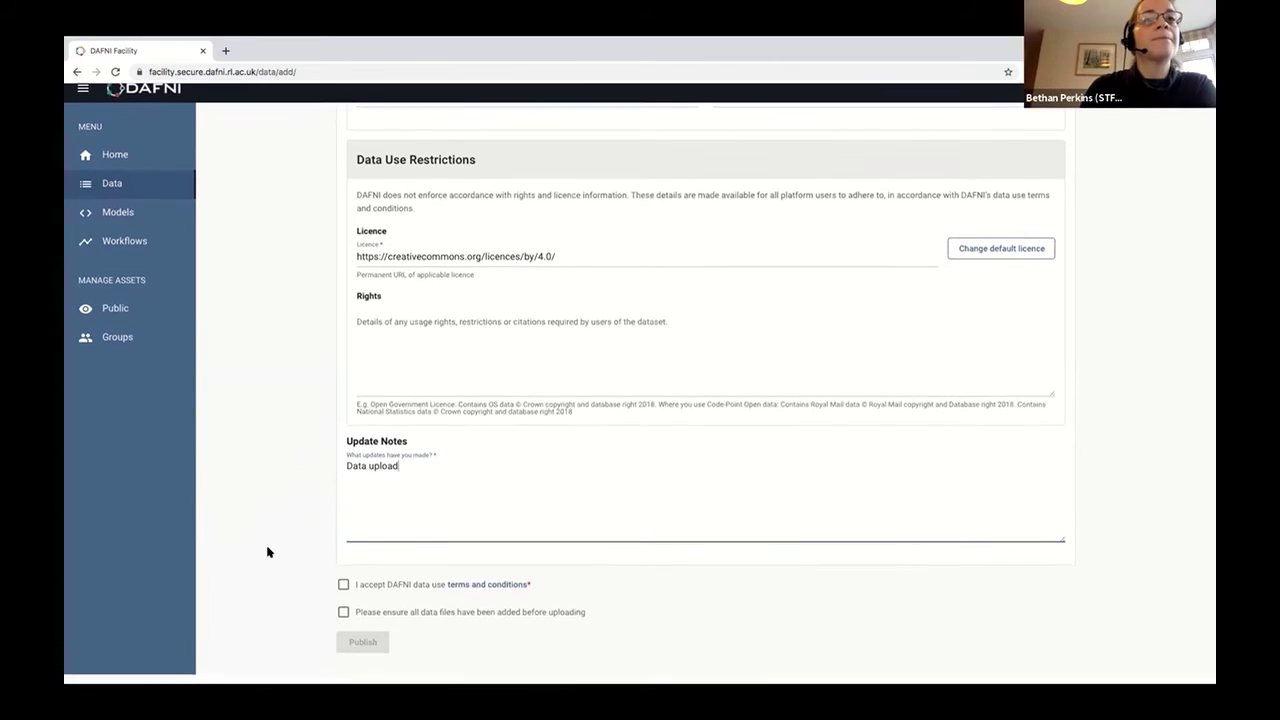
{"action": "scroll", "coordinate": [267, 551], "scroll_direction": "up", "scroll_amount": 1}
{"action": "left_click", "coordinate": [486, 594]}
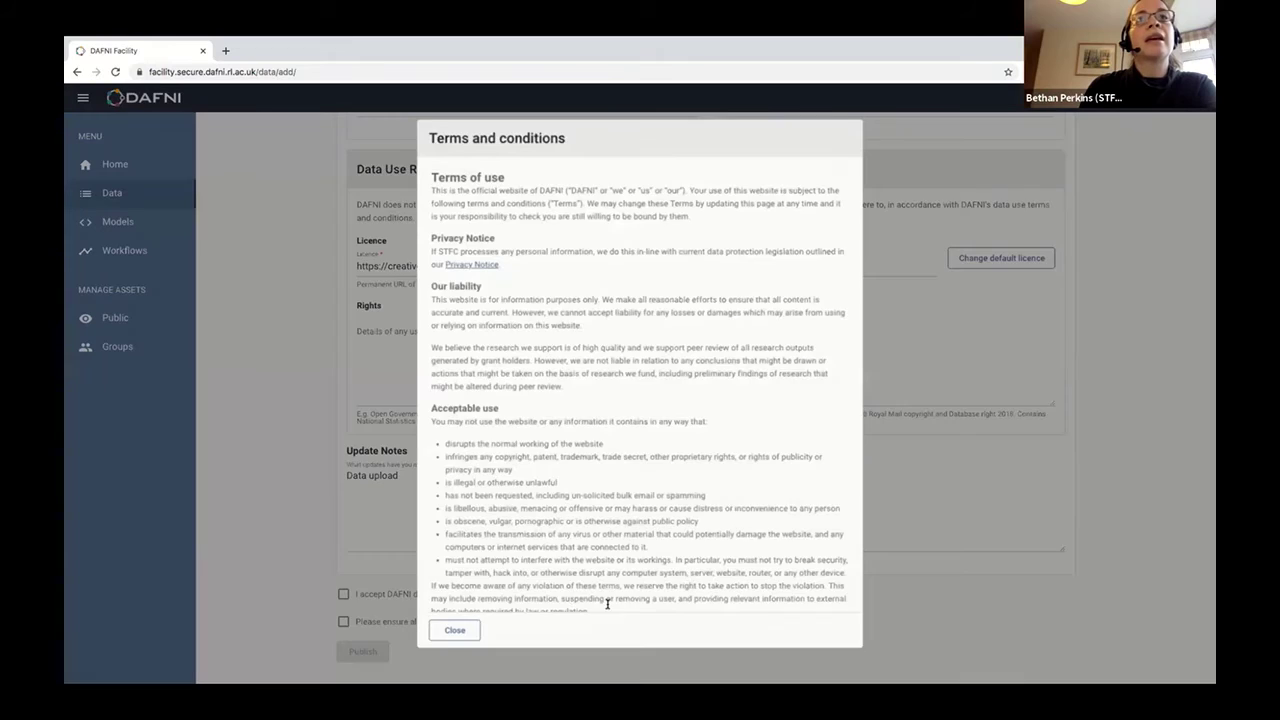
Accept the data use terms, confirm all files are added, publish, and dismiss the confirmation.
{"action": "left_click", "coordinate": [455, 630]}
{"action": "left_click", "coordinate": [343, 595]}
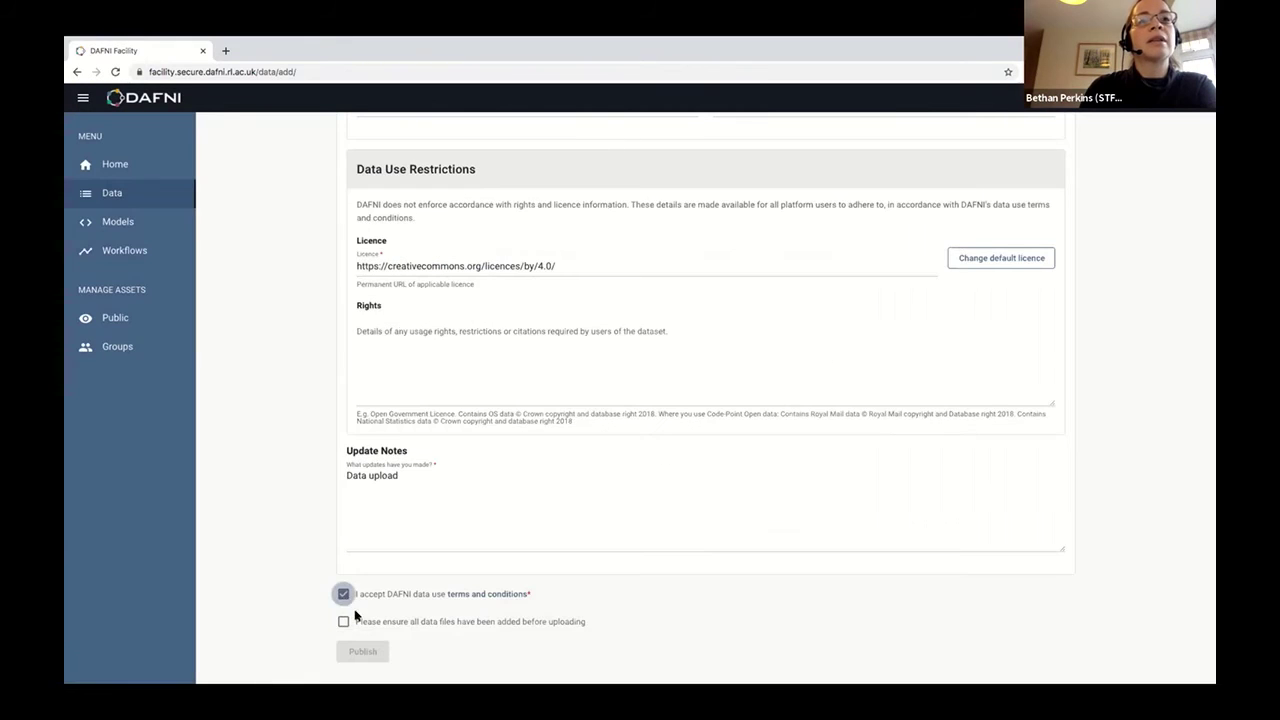
{"action": "left_click", "coordinate": [344, 625]}
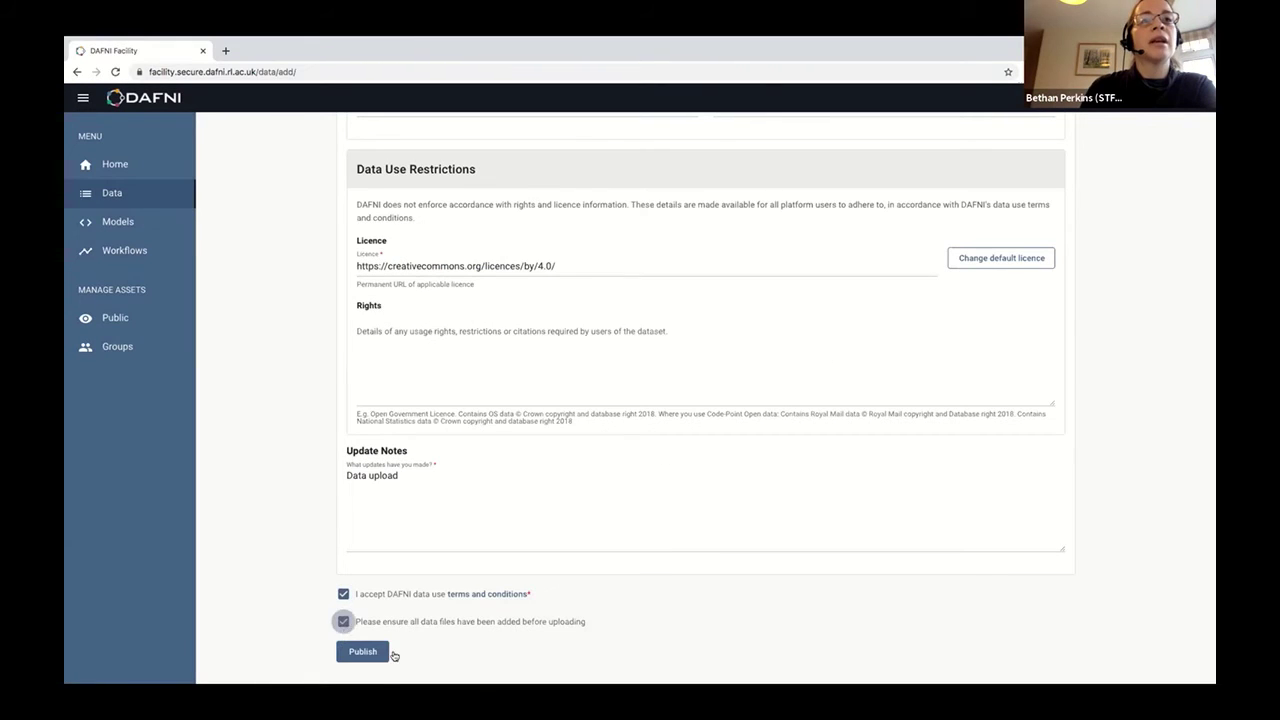
{"action": "scroll", "coordinate": [370, 656], "scroll_direction": "down", "scroll_amount": 1}
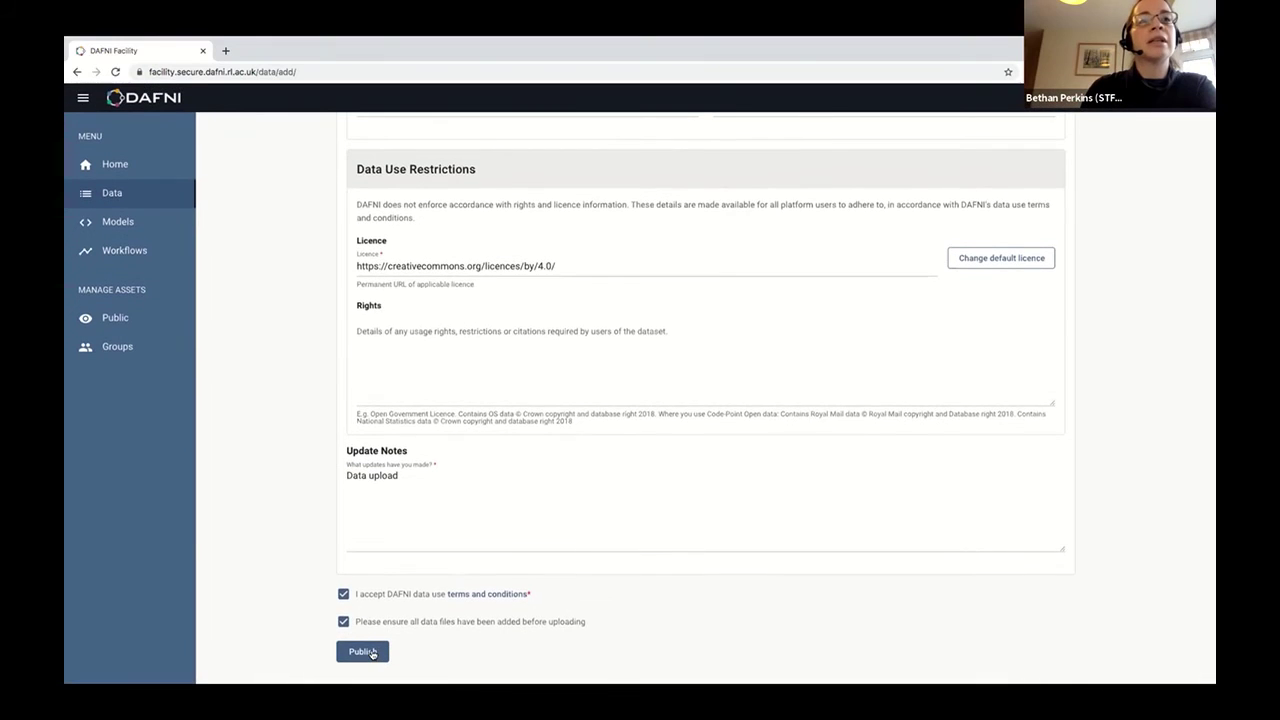
{"action": "left_click", "coordinate": [370, 651]}
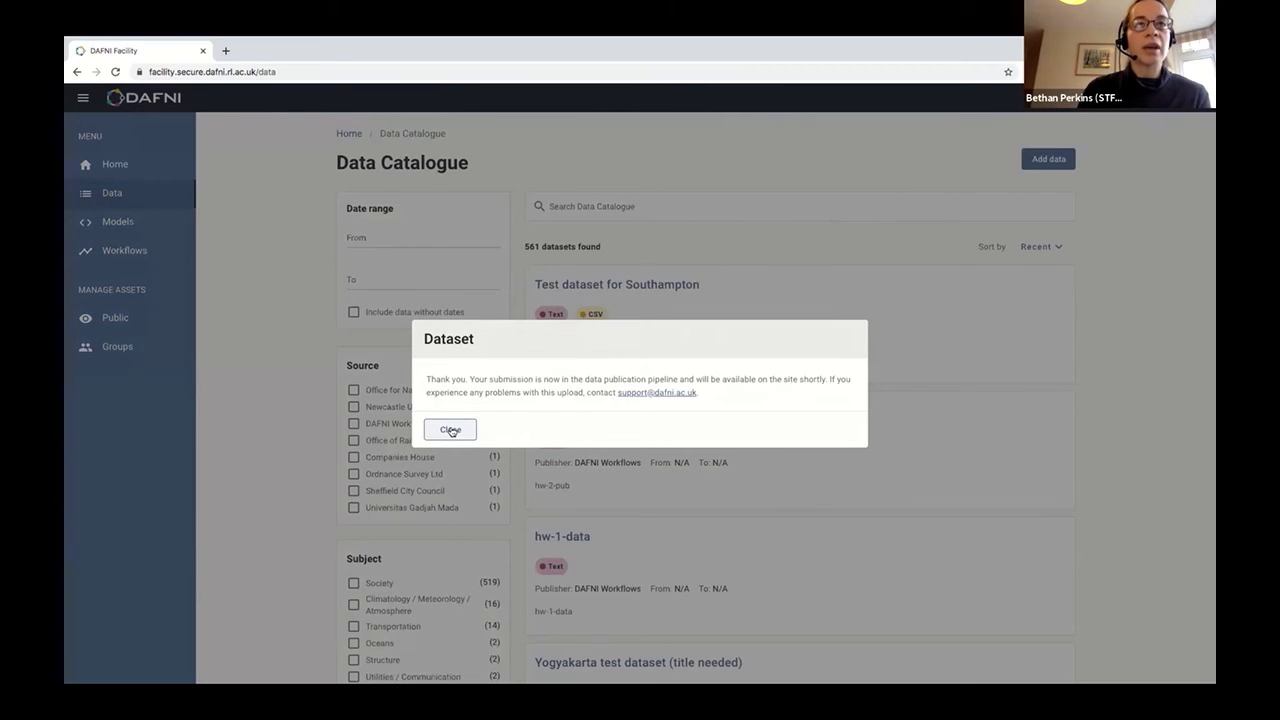
{"action": "left_click", "coordinate": [450, 430]}
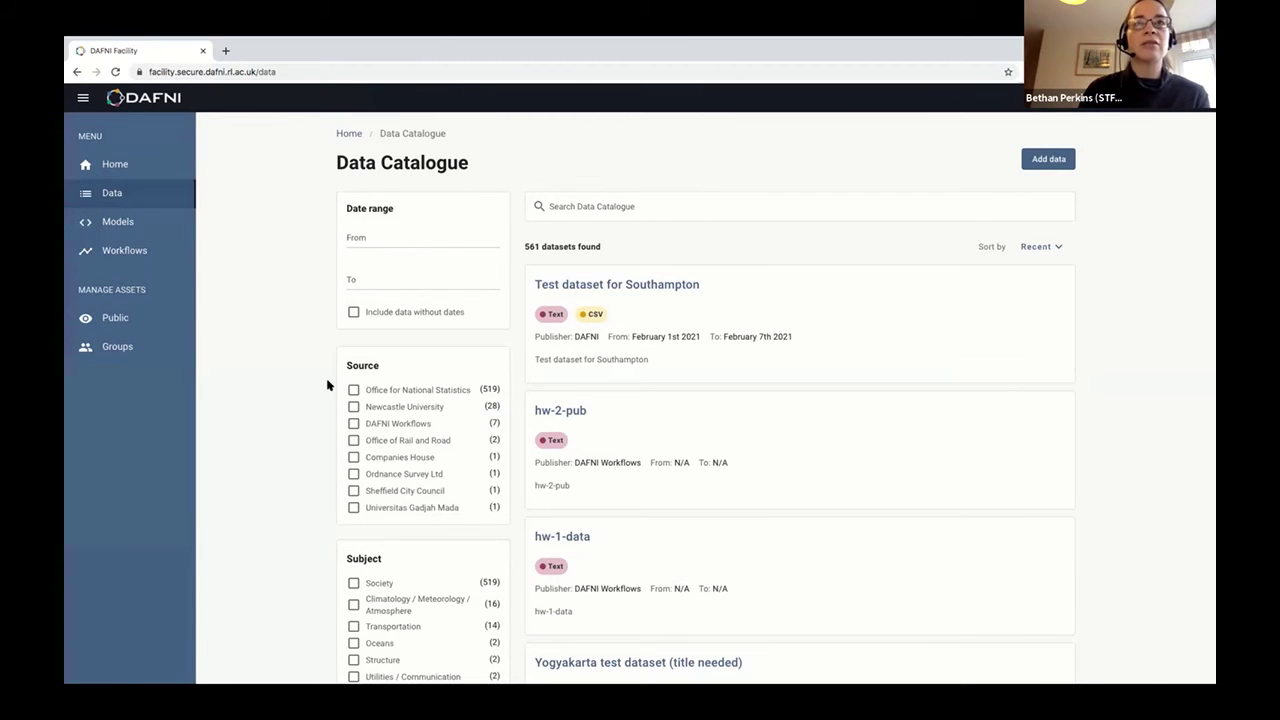
Open Test dataset for Southampton's details page and expand its Additional Metadata section.
{"action": "left_click", "coordinate": [623, 284]}
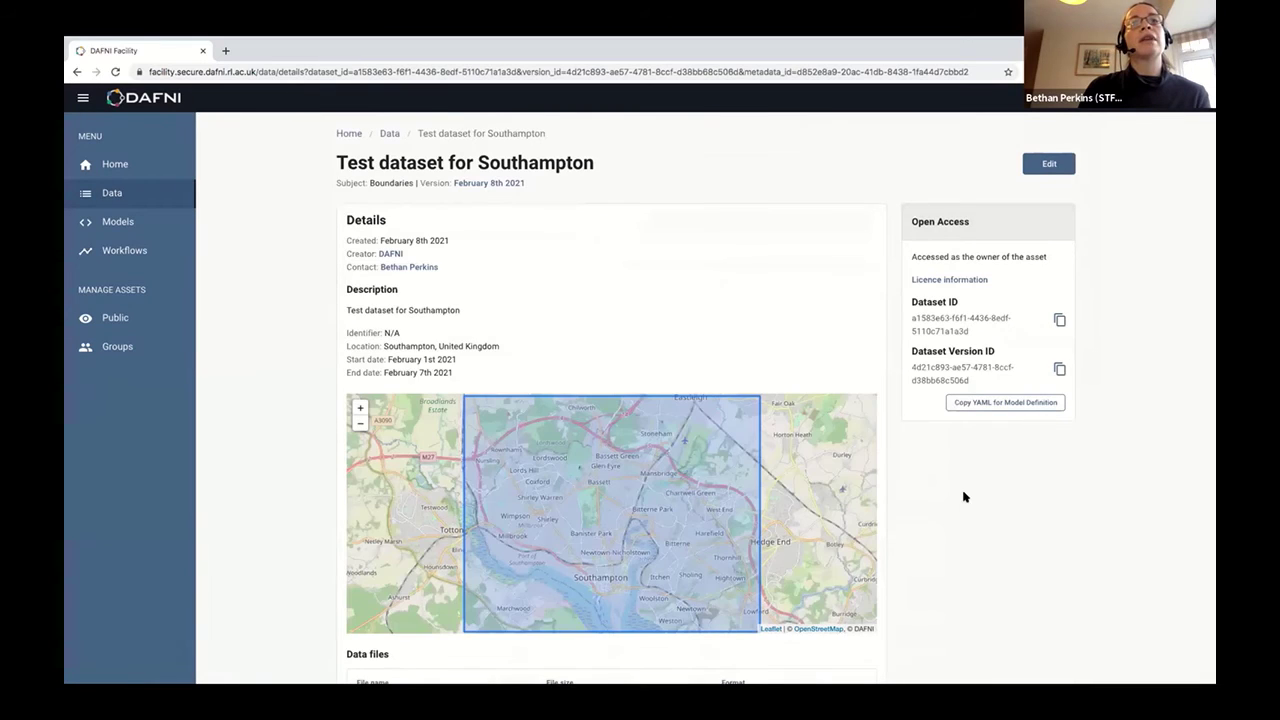
{"action": "scroll", "coordinate": [645, 338], "scroll_direction": "down", "scroll_amount": 1}
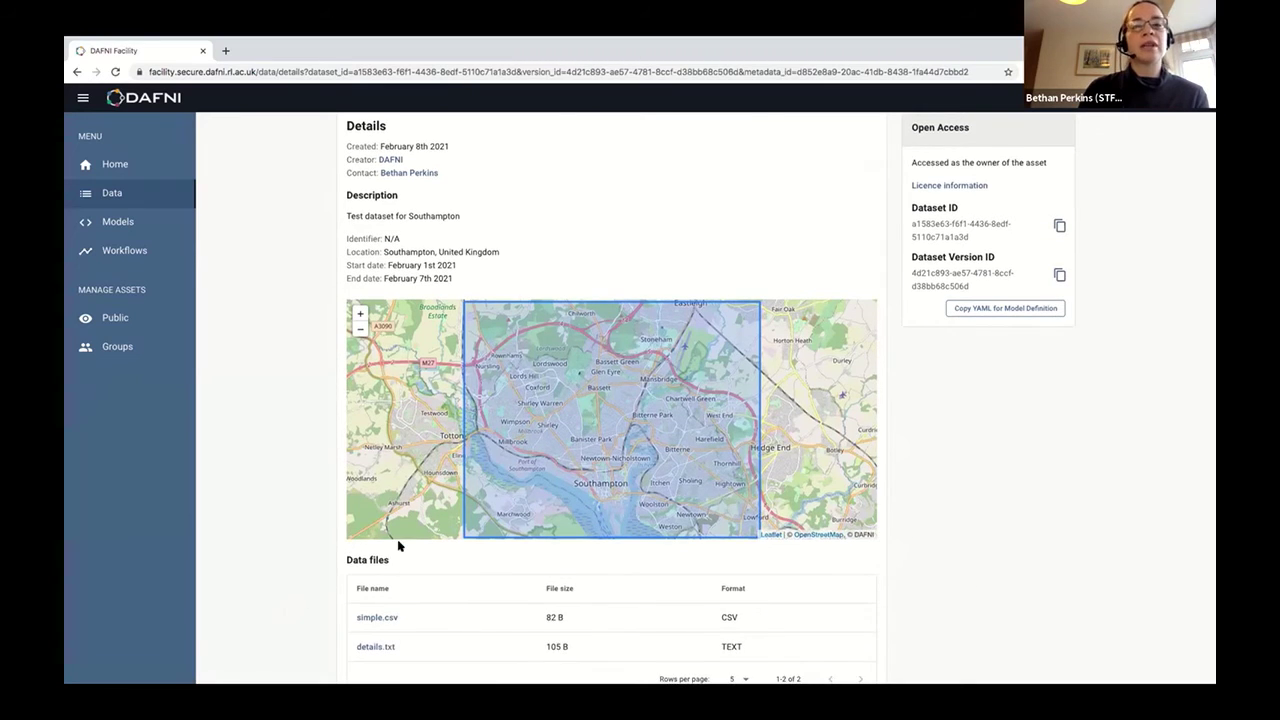
{"action": "scroll", "coordinate": [398, 545], "scroll_direction": "down", "scroll_amount": 2}
{"action": "scroll", "coordinate": [326, 554], "scroll_direction": "down", "scroll_amount": 1}
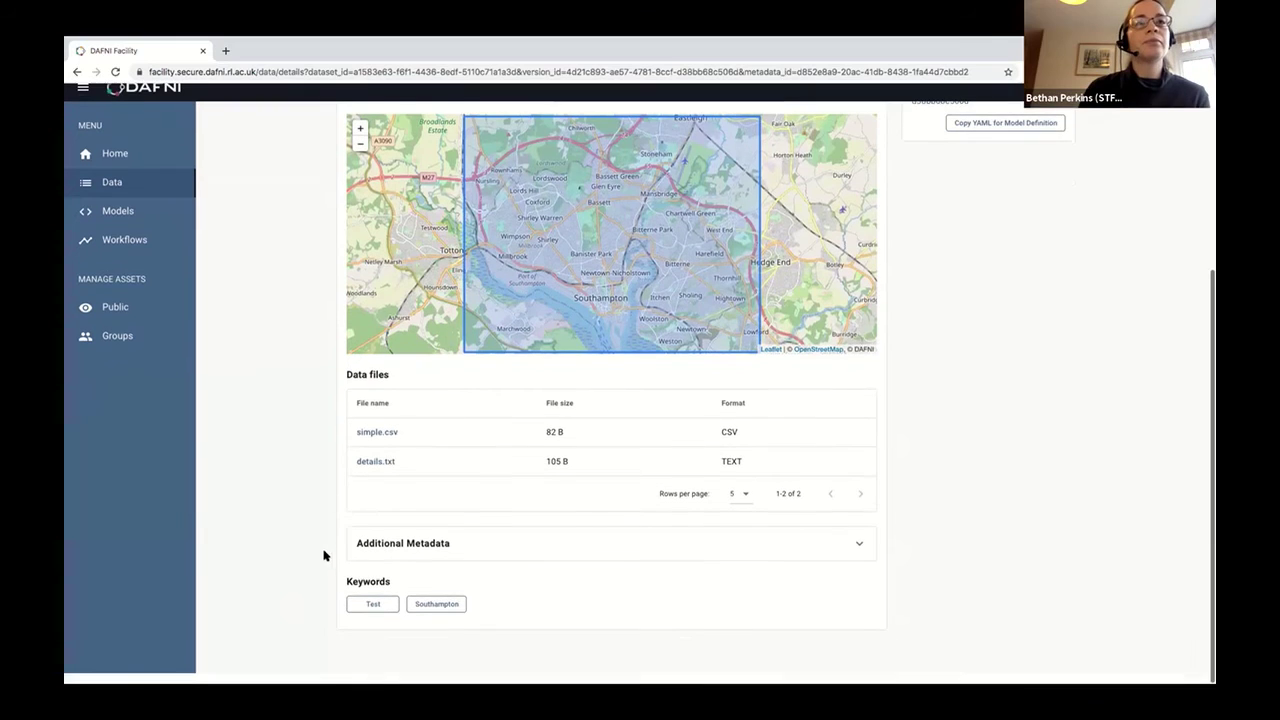
{"action": "left_click", "coordinate": [422, 556]}
{"action": "scroll", "coordinate": [309, 574], "scroll_direction": "down", "scroll_amount": 3}
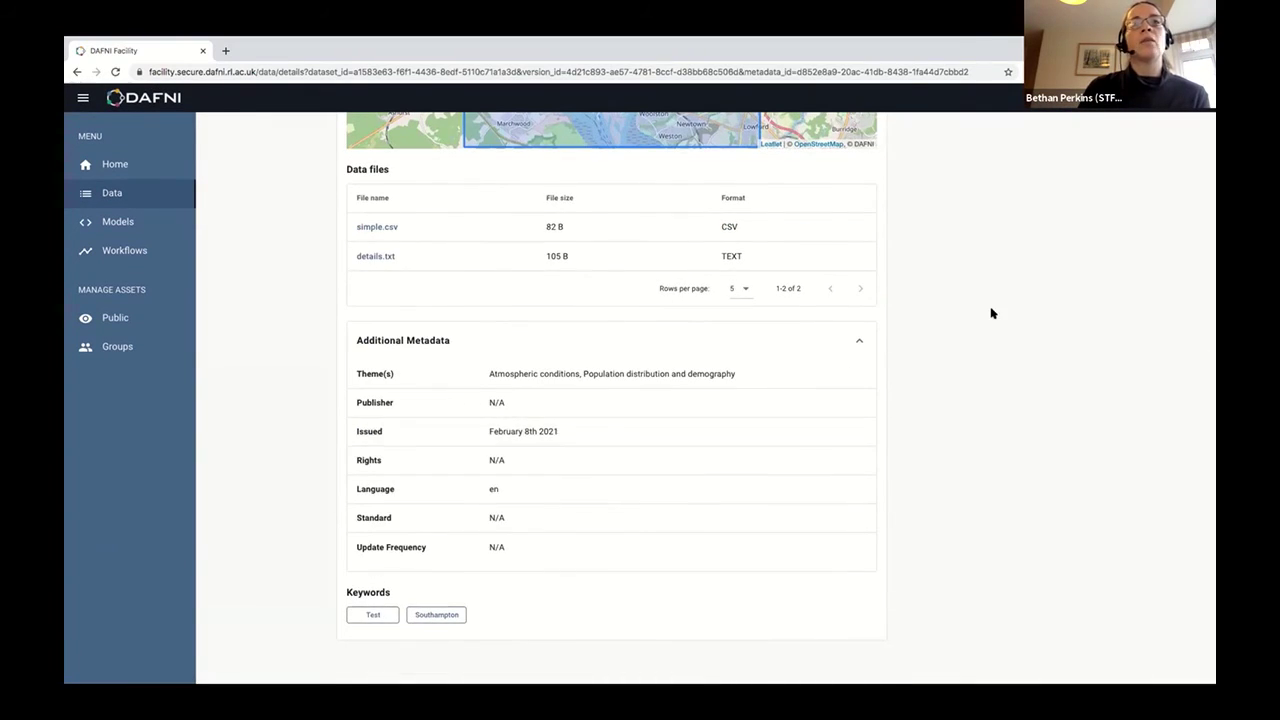
{"action": "scroll", "coordinate": [980, 286], "scroll_direction": "up", "scroll_amount": 1}
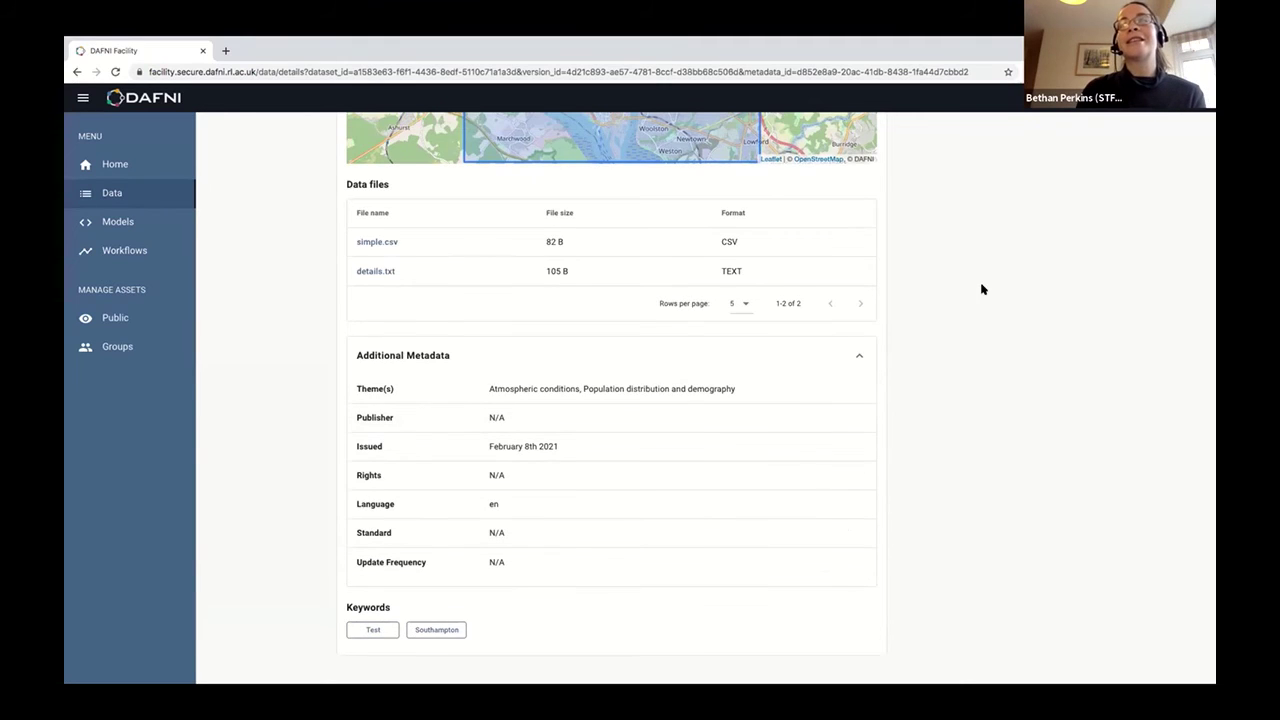
{"action": "scroll", "coordinate": [900, 384], "scroll_direction": "up", "scroll_amount": 7}
{"action": "scroll", "coordinate": [940, 362], "scroll_direction": "down", "scroll_amount": 1}
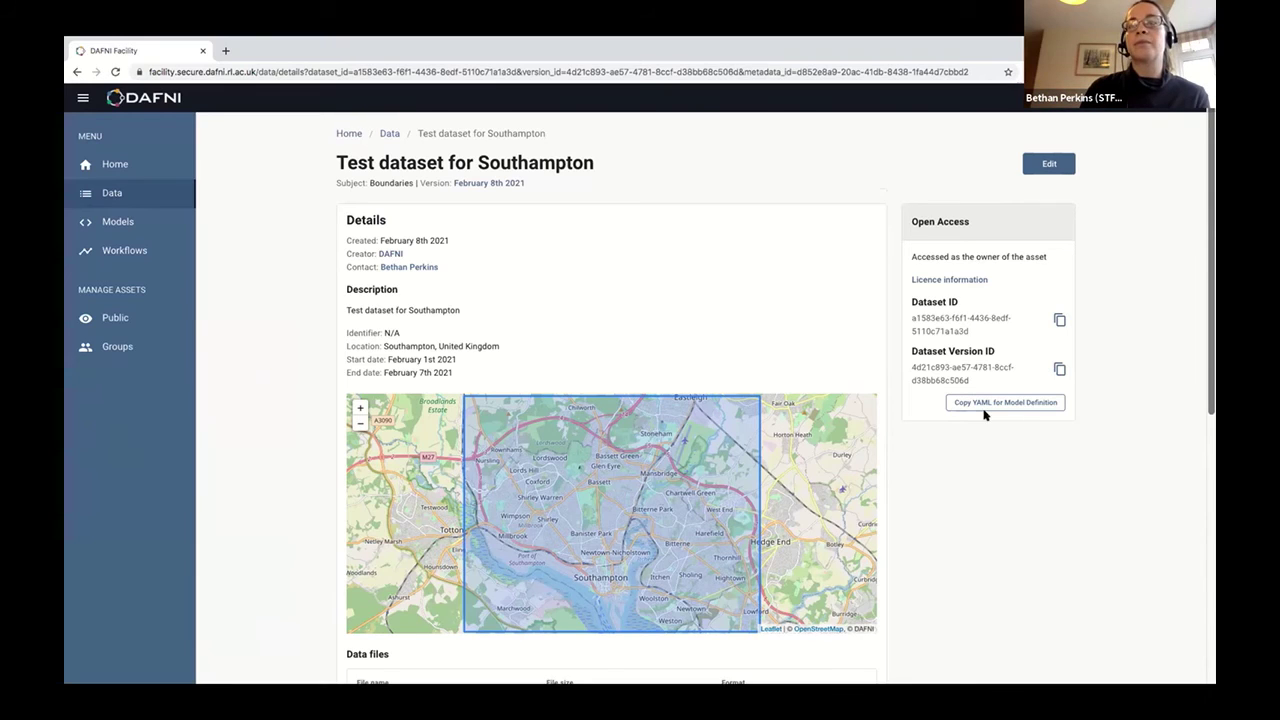
Look through the dataset's Edit data page, then switch to the window showing the DAFNI login.
{"action": "left_click", "coordinate": [1046, 162]}
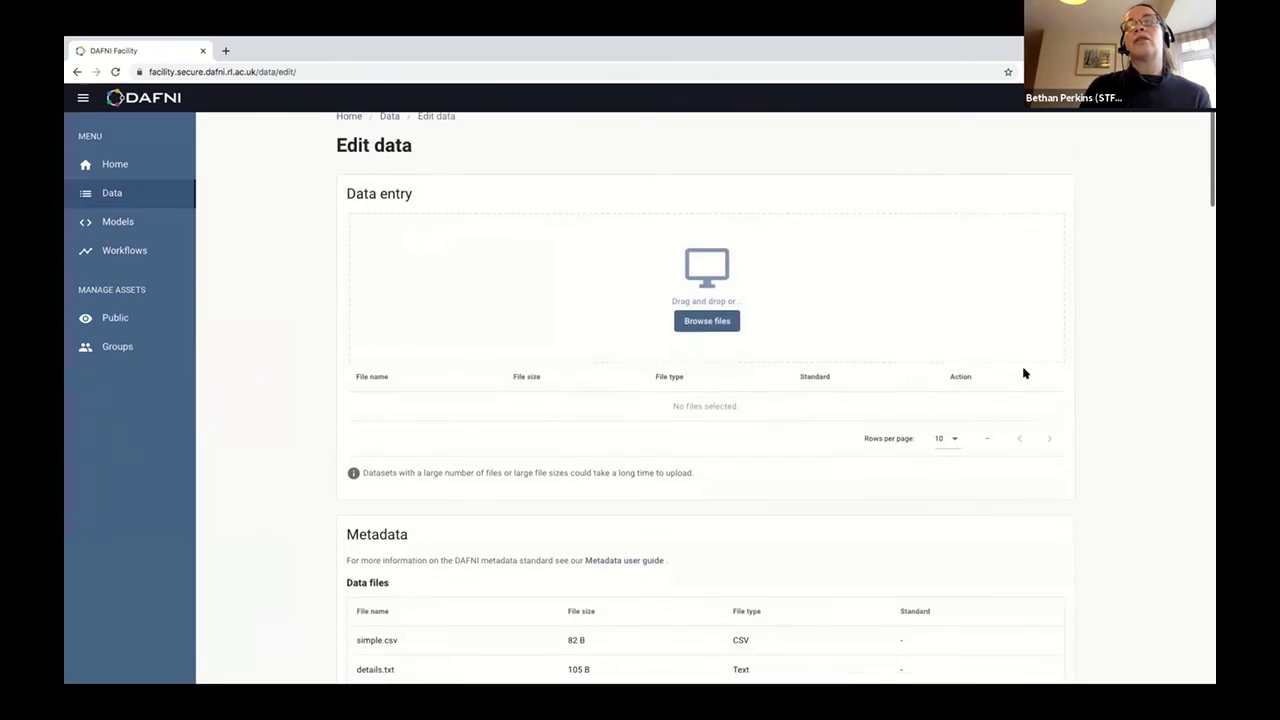
{"action": "scroll", "coordinate": [1023, 373], "scroll_direction": "down", "scroll_amount": 5}
{"action": "scroll", "coordinate": [1023, 373], "scroll_direction": "down", "scroll_amount": 1}
{"action": "scroll", "coordinate": [586, 600], "scroll_direction": "down", "scroll_amount": 15}
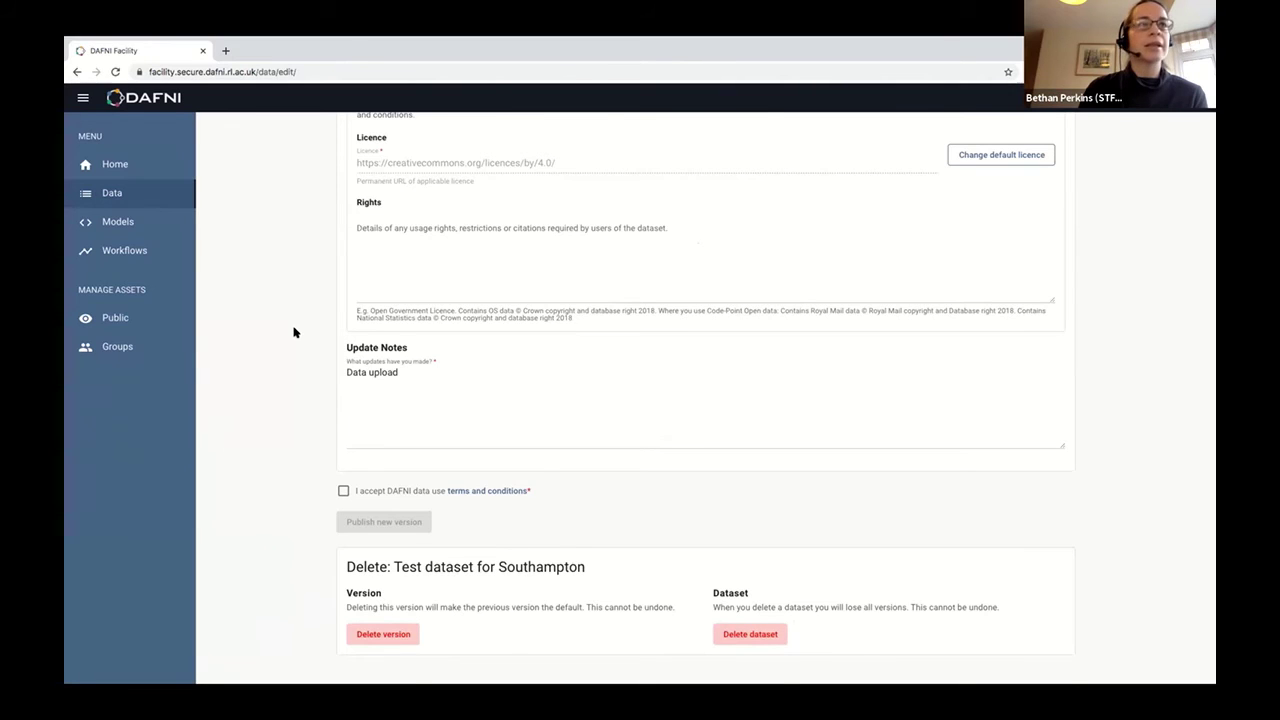
{"action": "scroll", "coordinate": [293, 332], "scroll_direction": "up", "scroll_amount": 1}
{"action": "scroll", "coordinate": [297, 332], "scroll_direction": "up", "scroll_amount": 15}
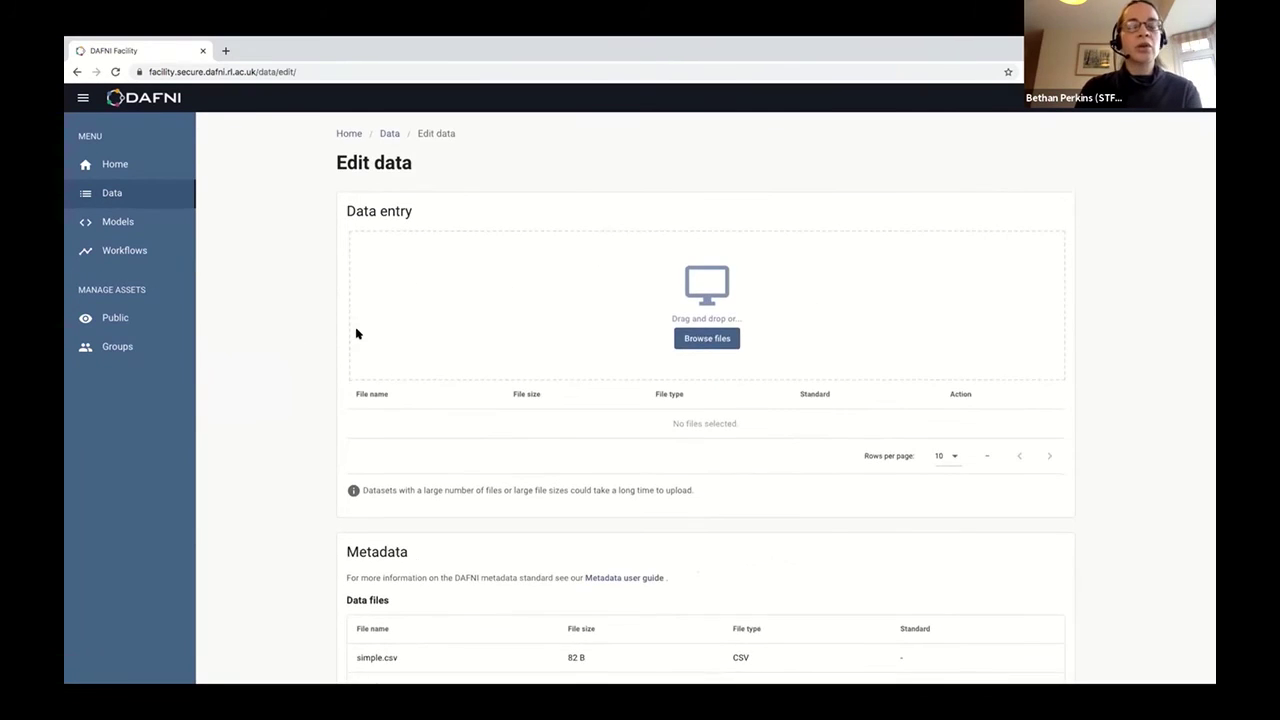
{"action": "key", "text": "ctrl+Left"}
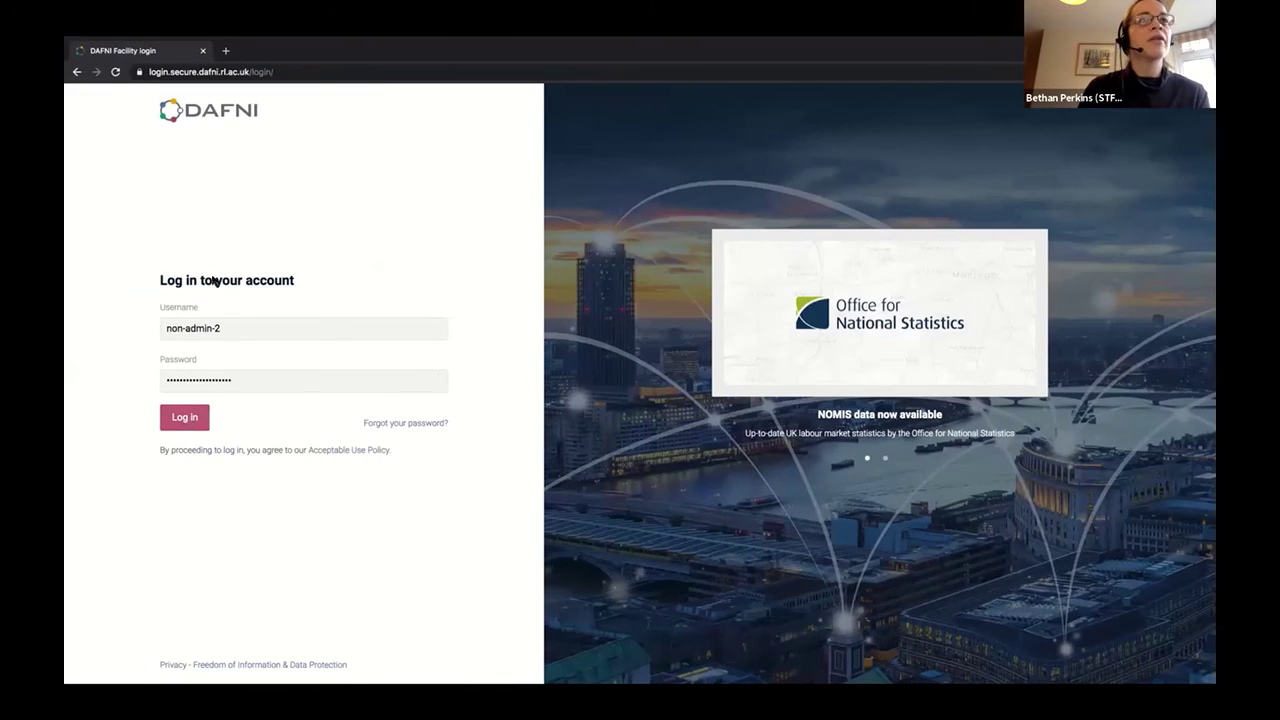
Log in with the second account and open the Data Catalogue with Test dataset for Southampton first.
{"action": "left_click", "coordinate": [187, 419]}
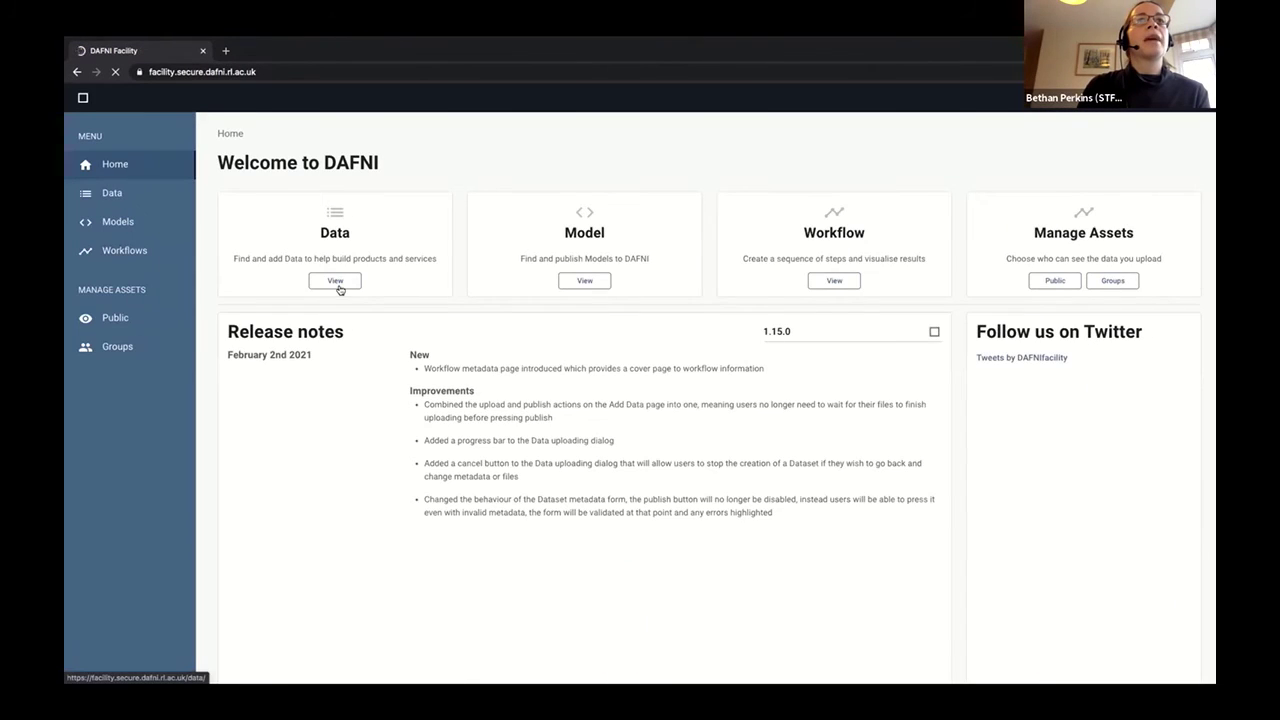
{"action": "left_click", "coordinate": [337, 283]}
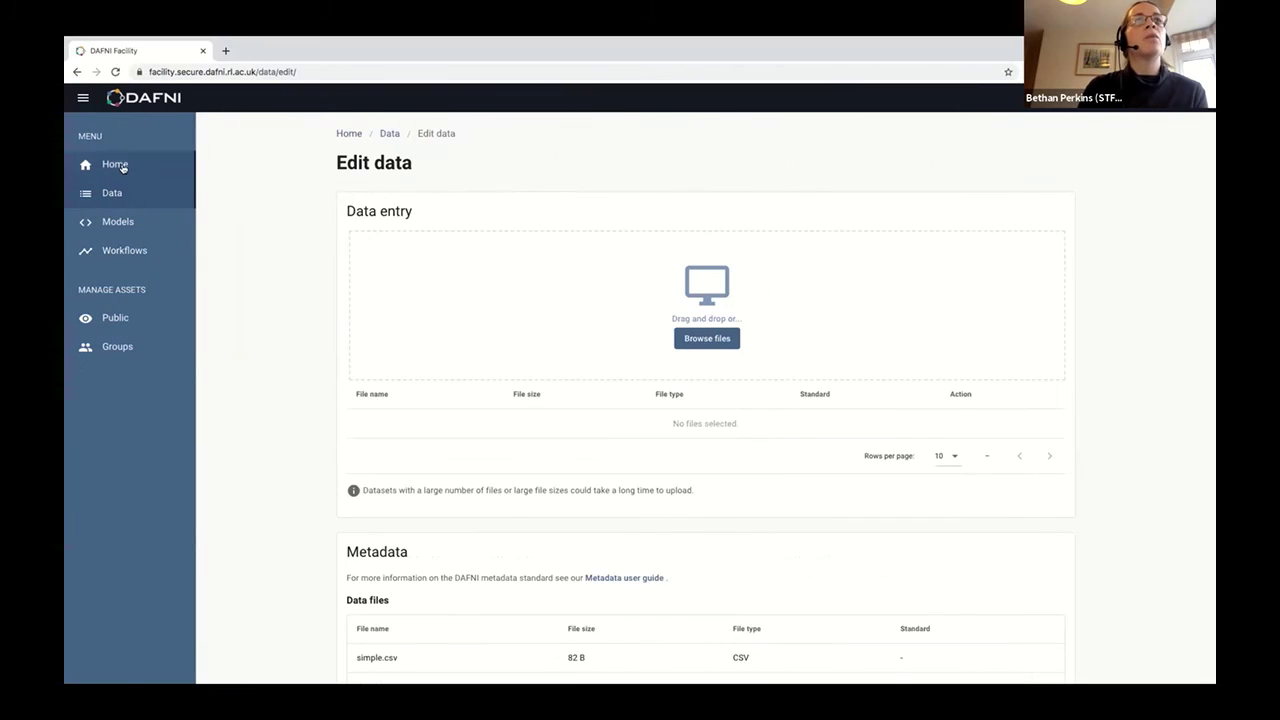
{"action": "left_click", "coordinate": [121, 166]}
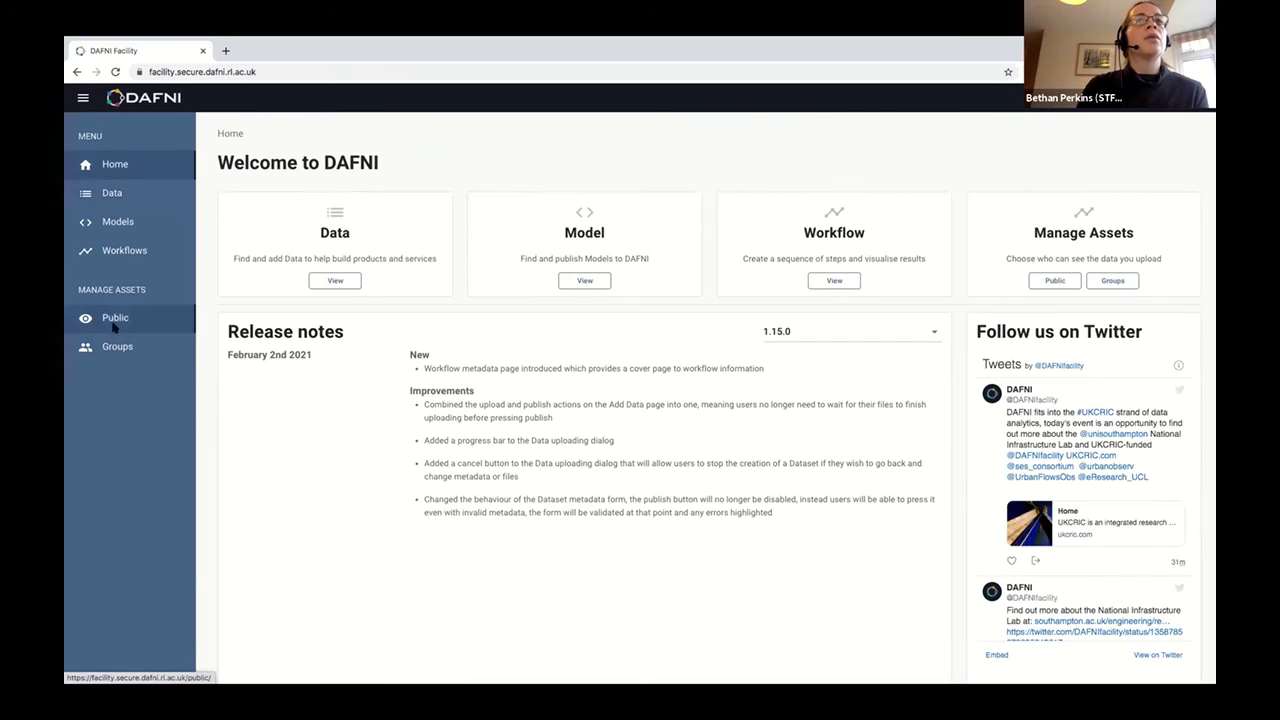
{"action": "left_click", "coordinate": [338, 280]}
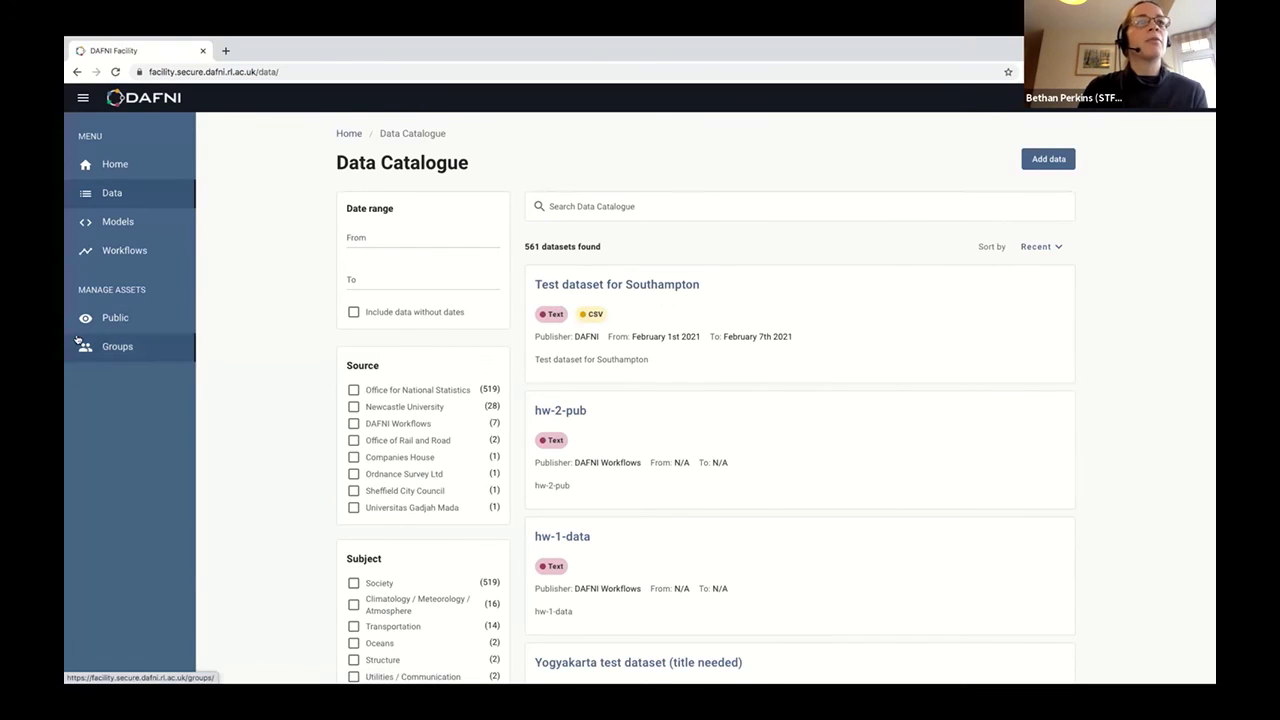
Check Test dataset for Southampton's public visibility settings, leaving it Not visible.
{"action": "left_click", "coordinate": [88, 319]}
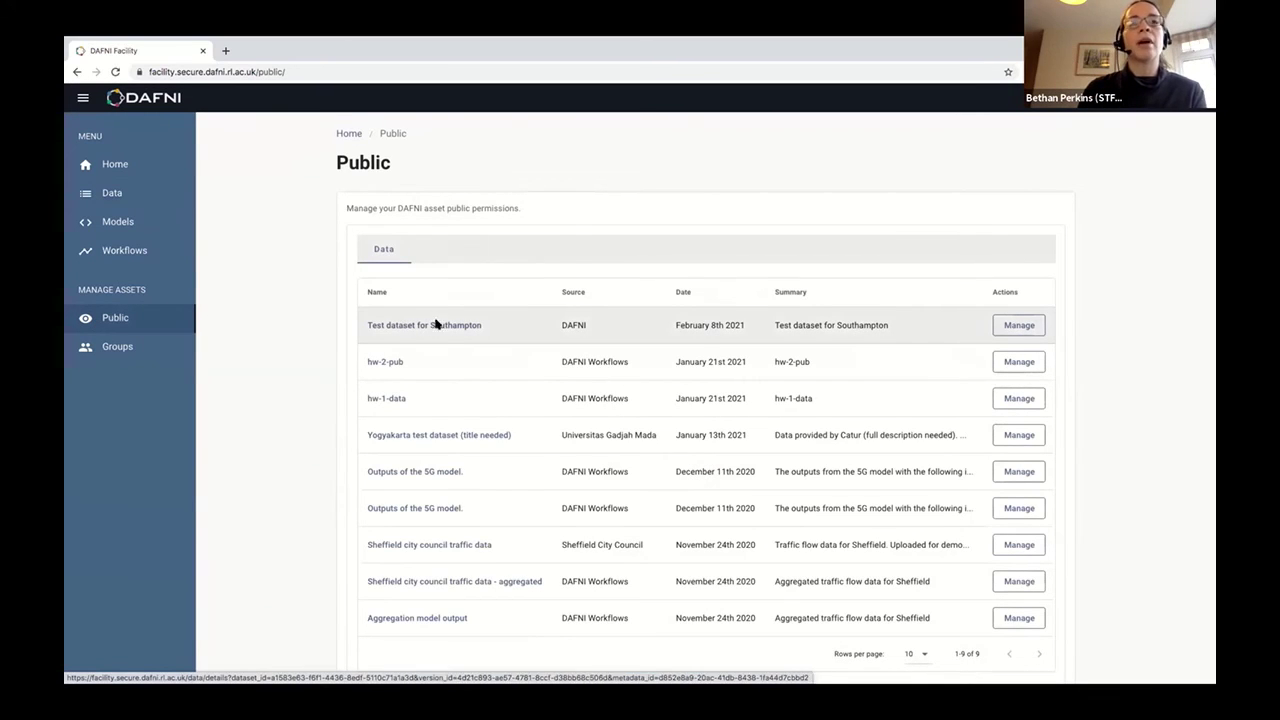
{"action": "left_click", "coordinate": [1019, 326]}
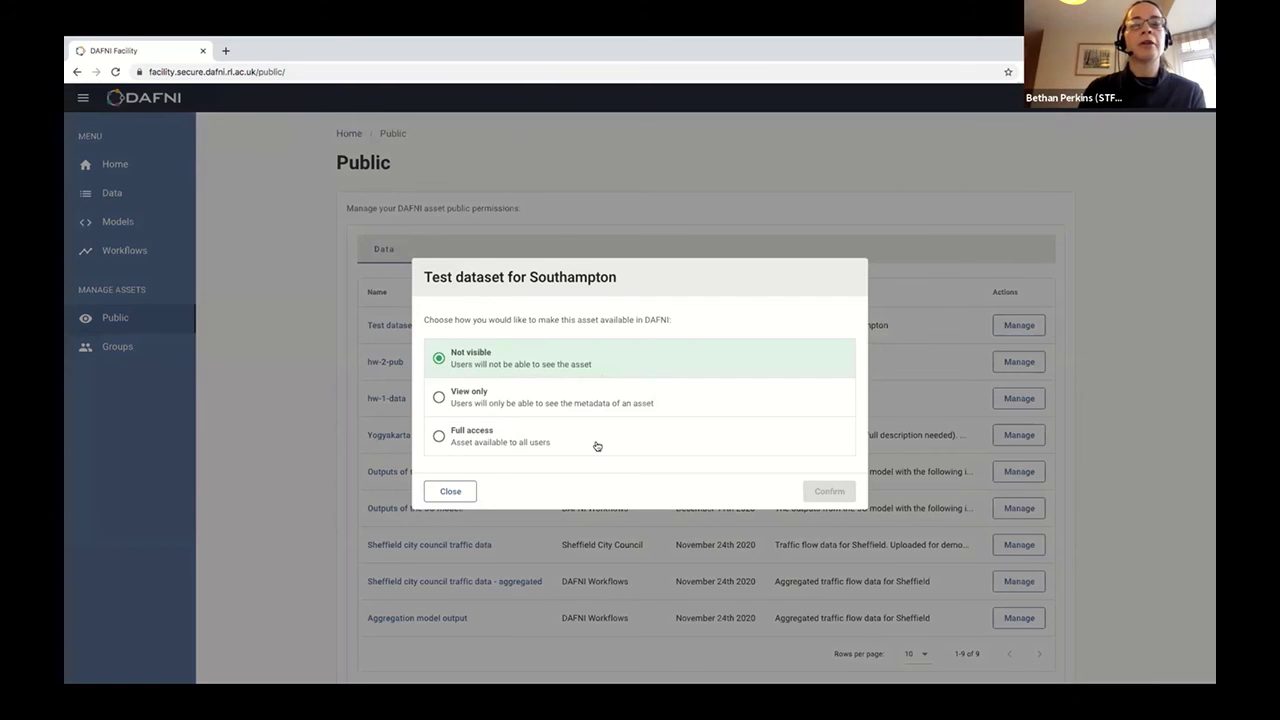
{"action": "left_click", "coordinate": [452, 491]}
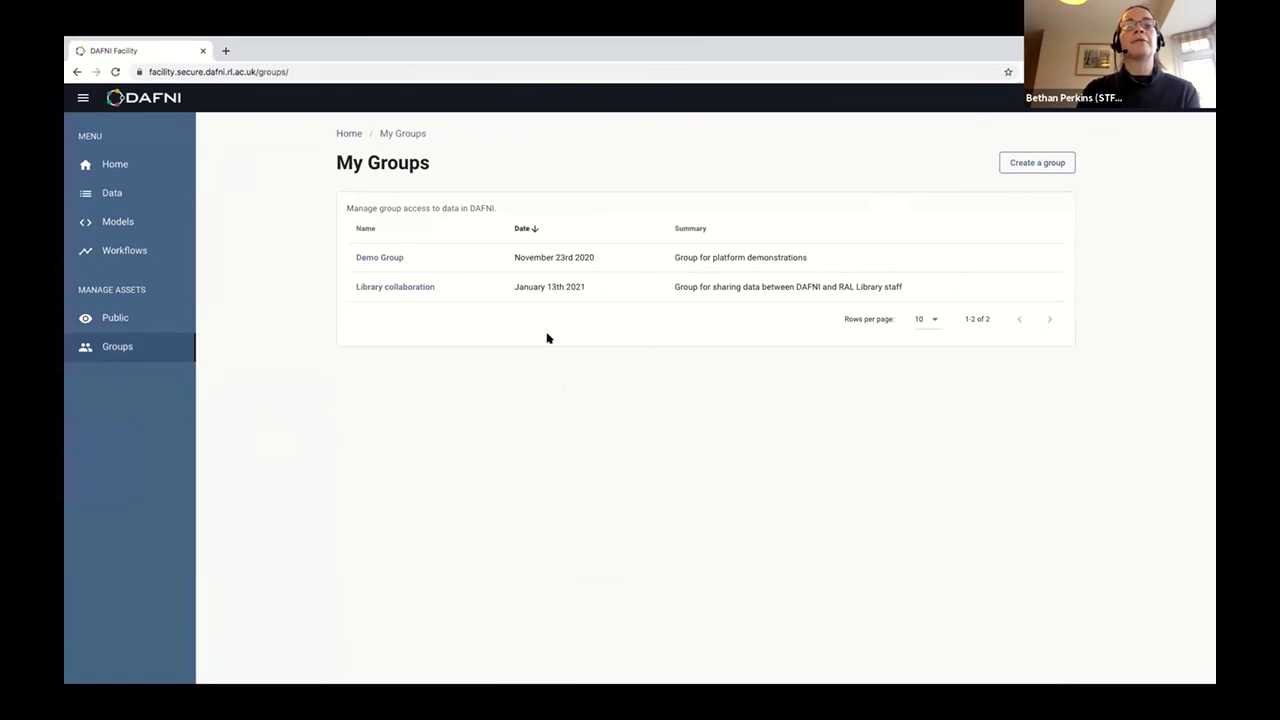
Open the Demo Group's details and view its Add user form without adding anyone.
{"action": "left_click", "coordinate": [1052, 162]}
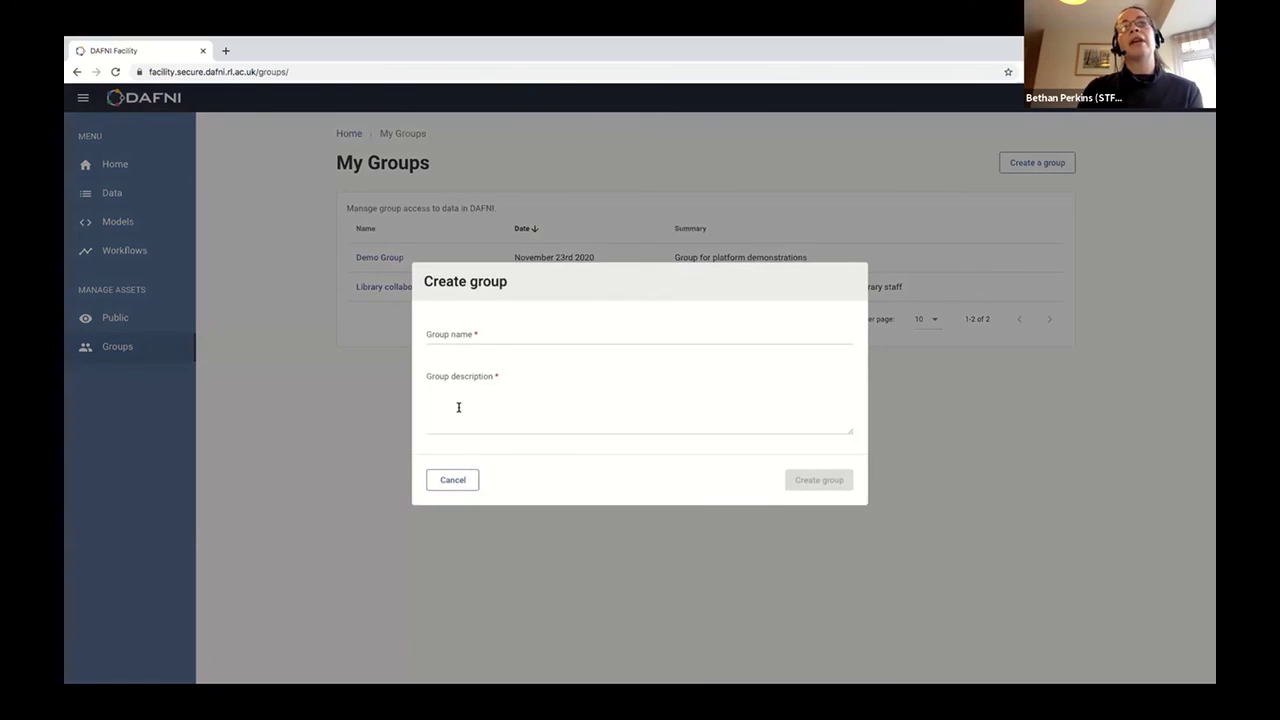
{"action": "left_click", "coordinate": [452, 481]}
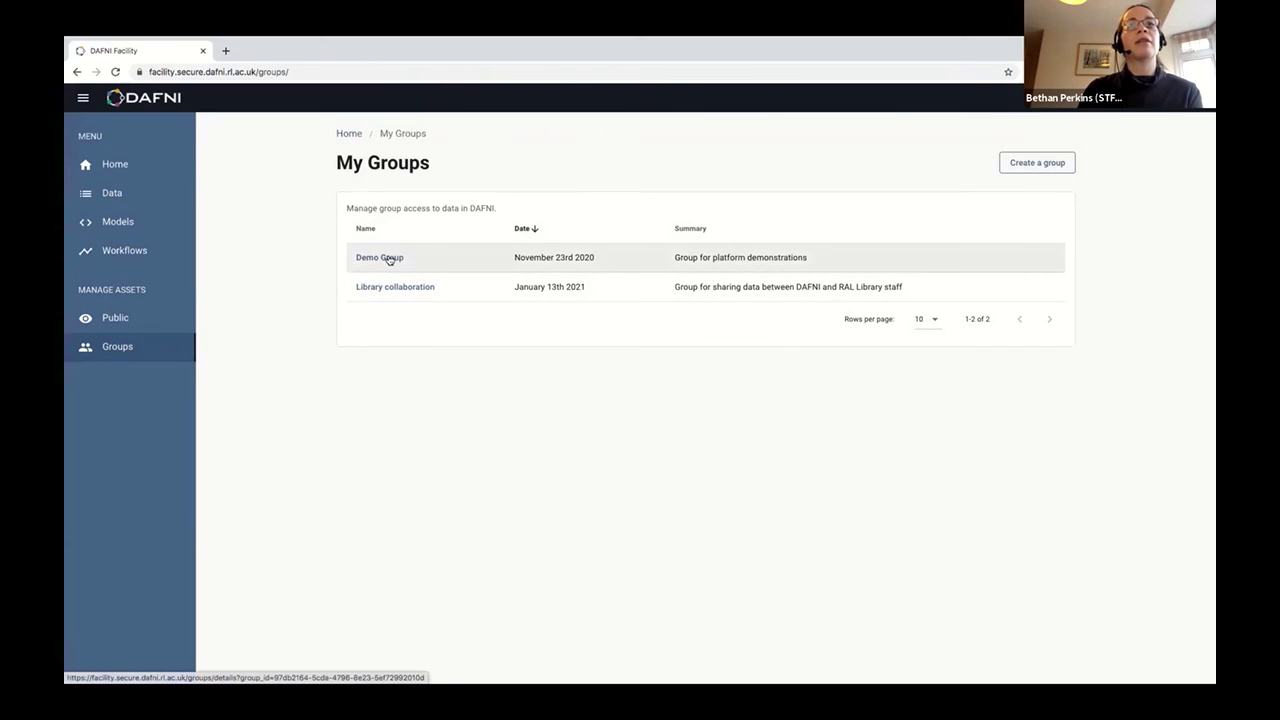
{"action": "left_click", "coordinate": [390, 262]}
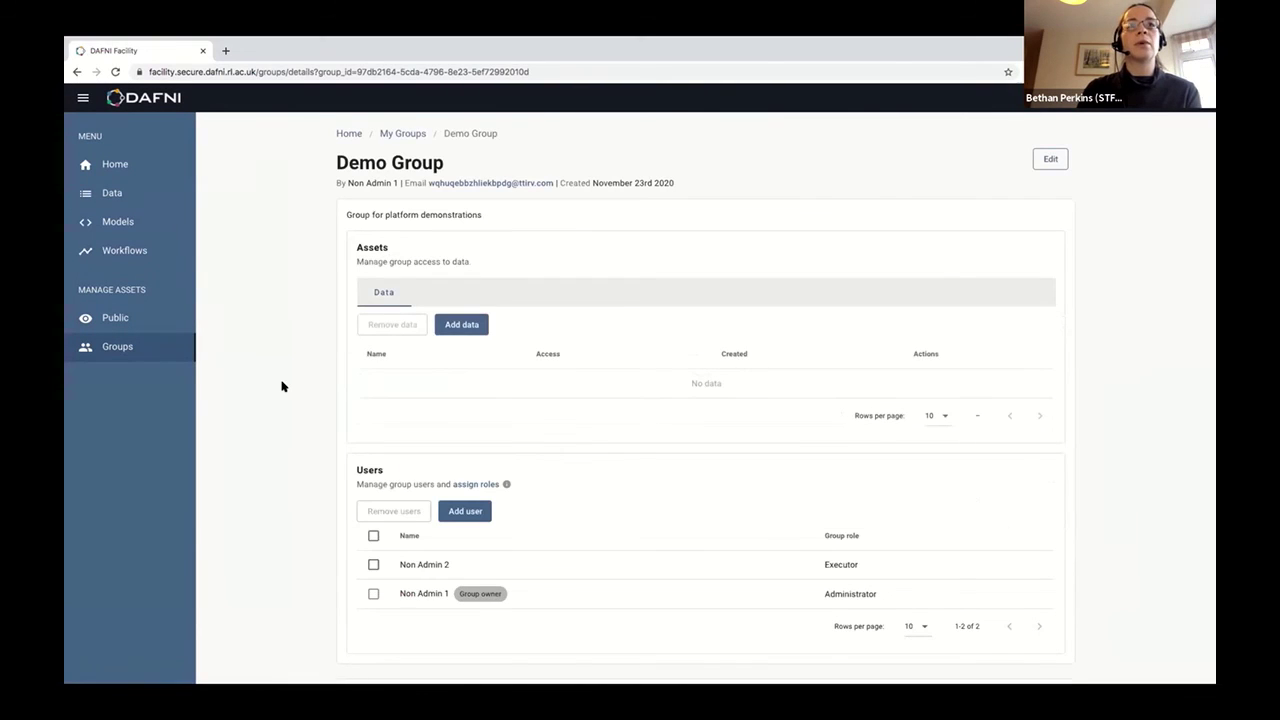
{"action": "scroll", "coordinate": [314, 410], "scroll_direction": "down", "scroll_amount": 2}
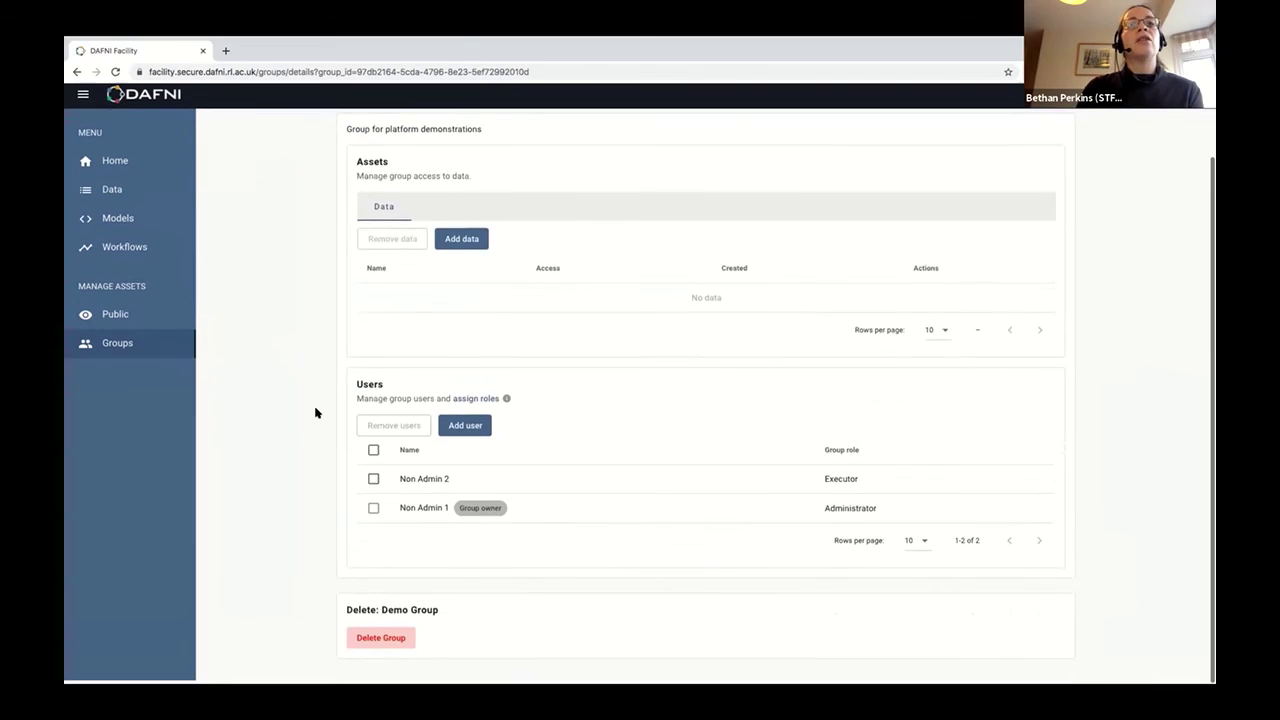
{"action": "left_click", "coordinate": [467, 431]}
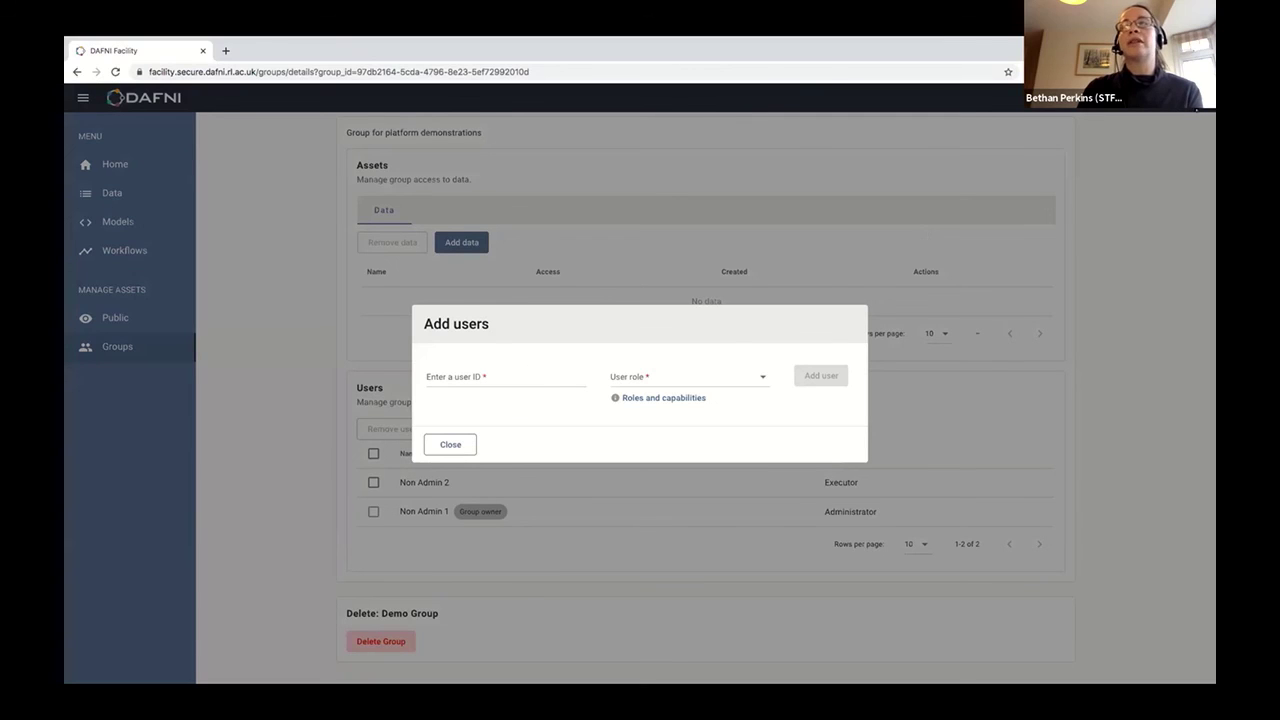
{"action": "left_click", "coordinate": [447, 444]}
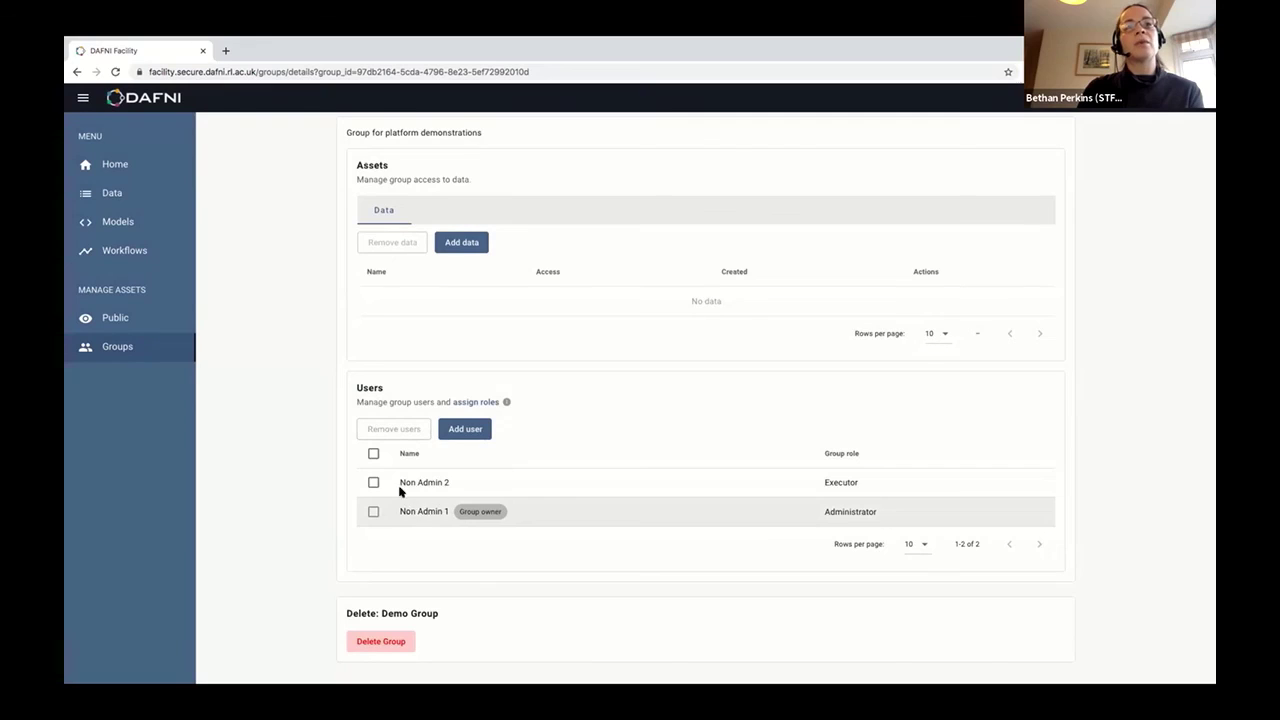
Add Test dataset for Southampton to the Demo Group with View, read and update permission.
{"action": "left_click", "coordinate": [463, 243]}
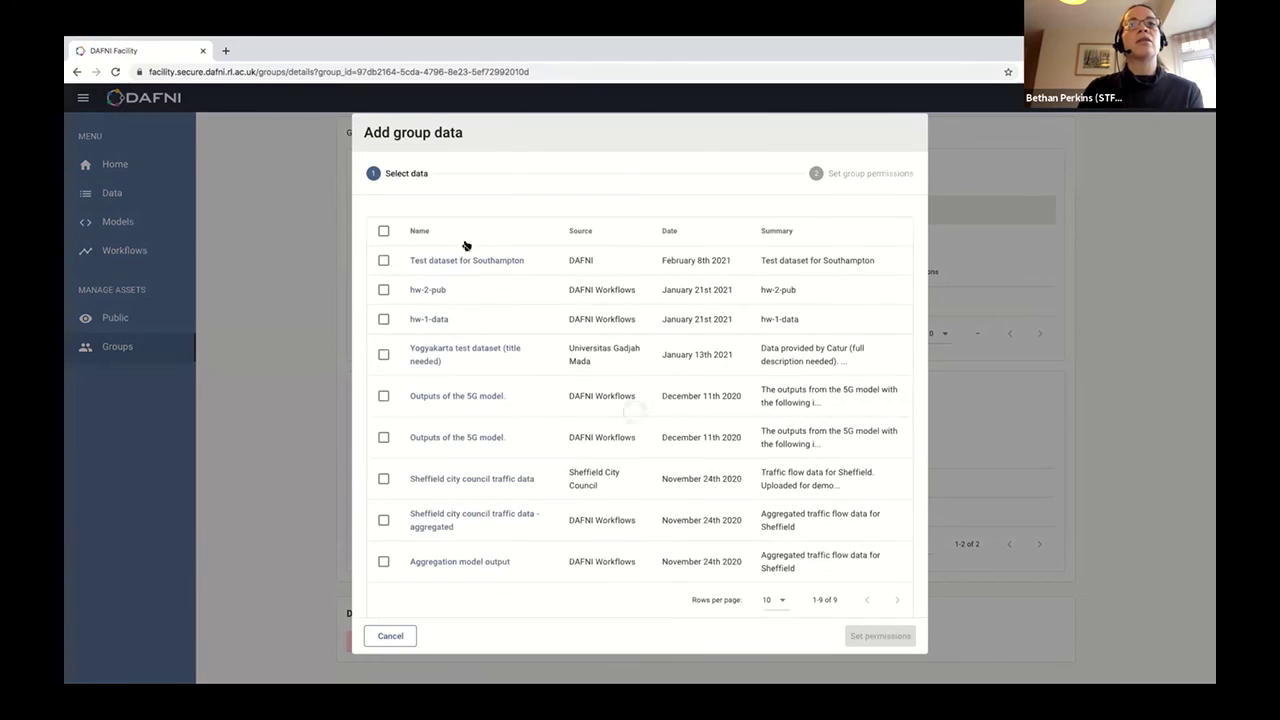
{"action": "left_click", "coordinate": [386, 262]}
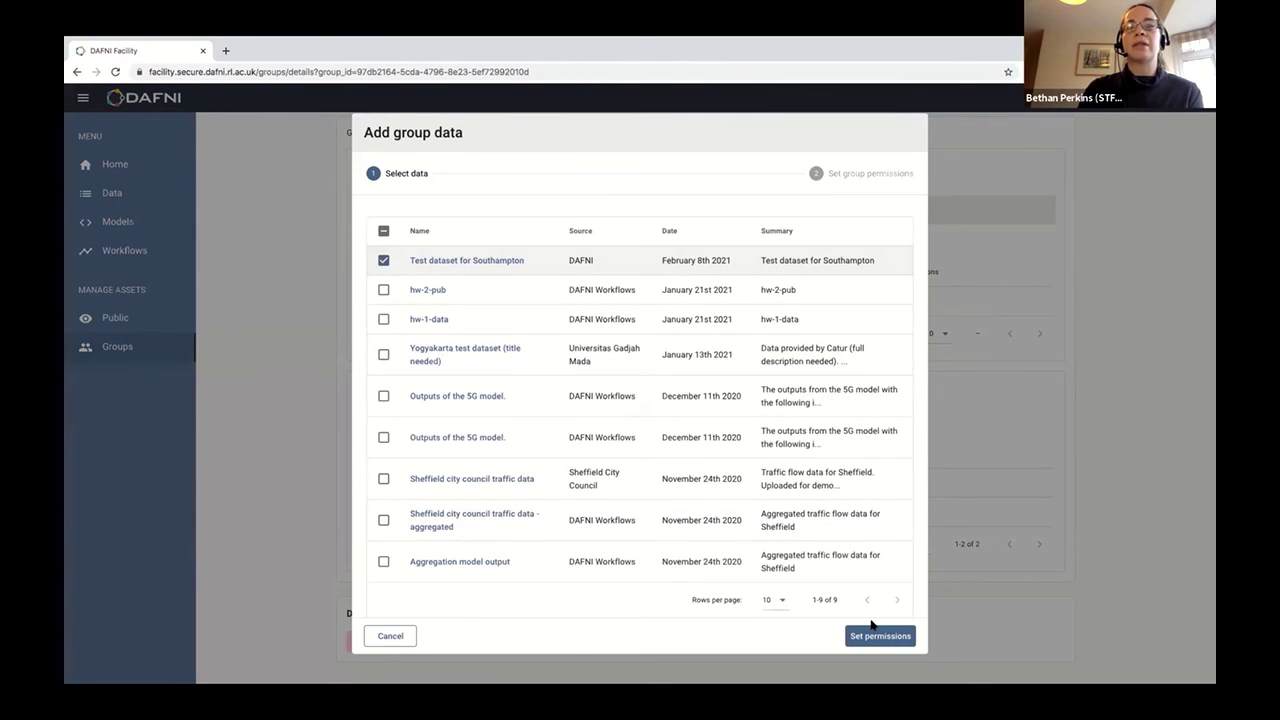
{"action": "left_click", "coordinate": [876, 638]}
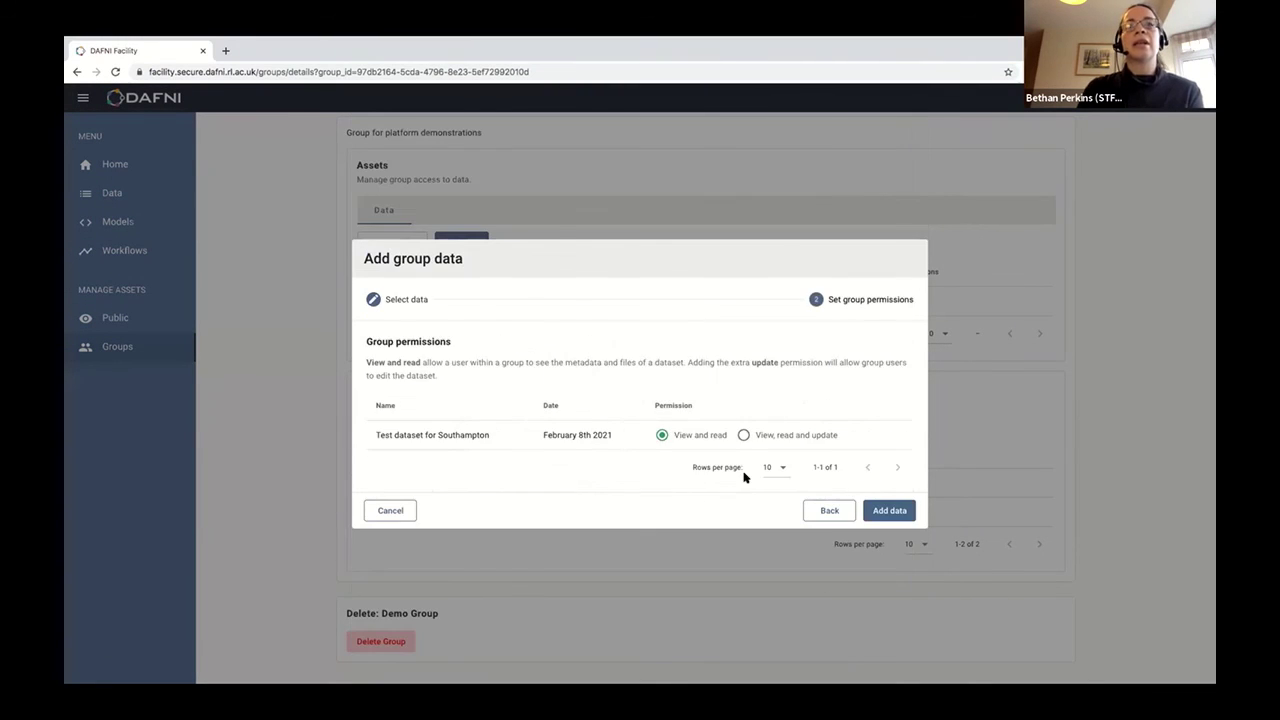
{"action": "left_click", "coordinate": [743, 435]}
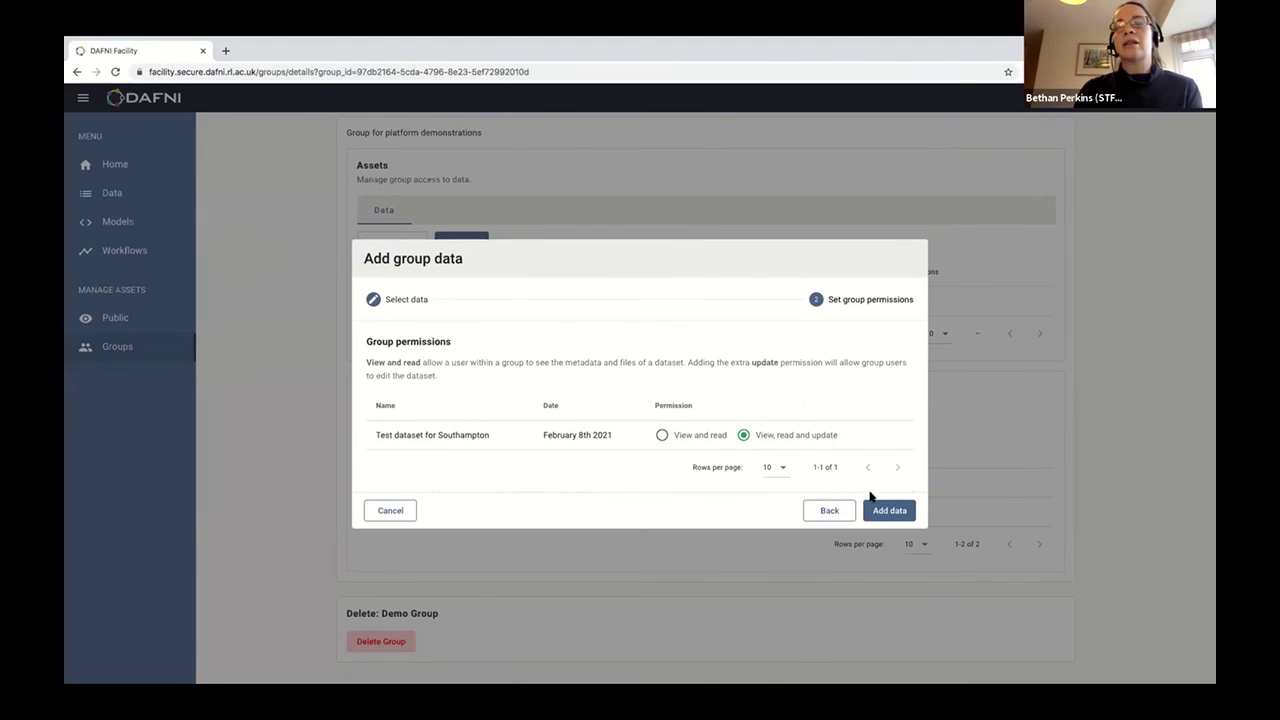
{"action": "left_click", "coordinate": [885, 511]}
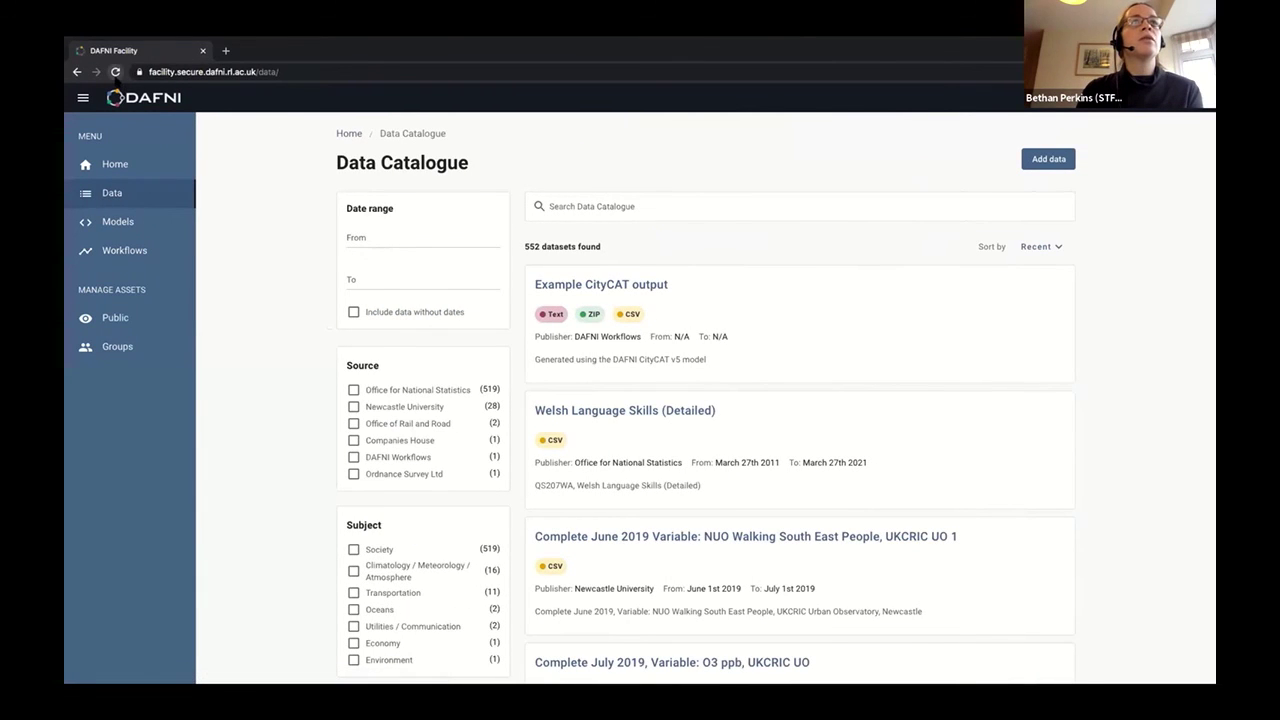
Reload the other user's Data Catalogue to show the new dataset, then return to the Demo Group page.
{"action": "left_click", "coordinate": [115, 72]}
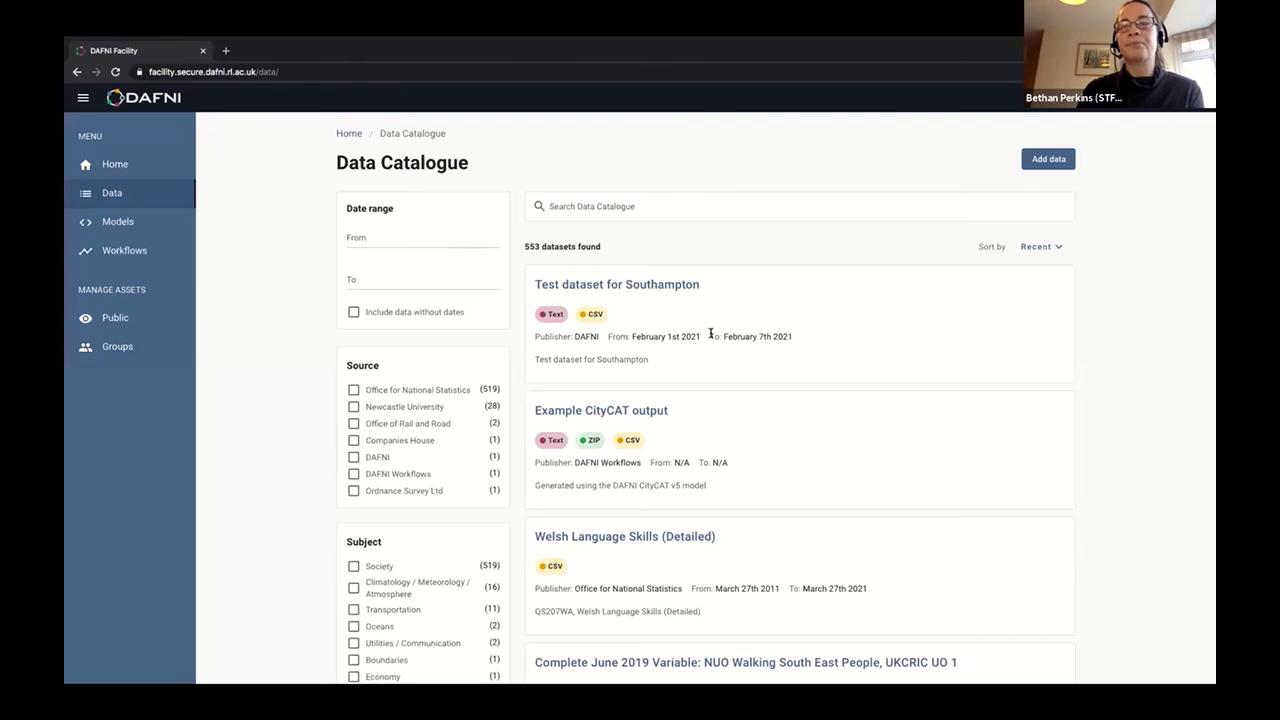
{"action": "key", "text": "ctrl+Right"}
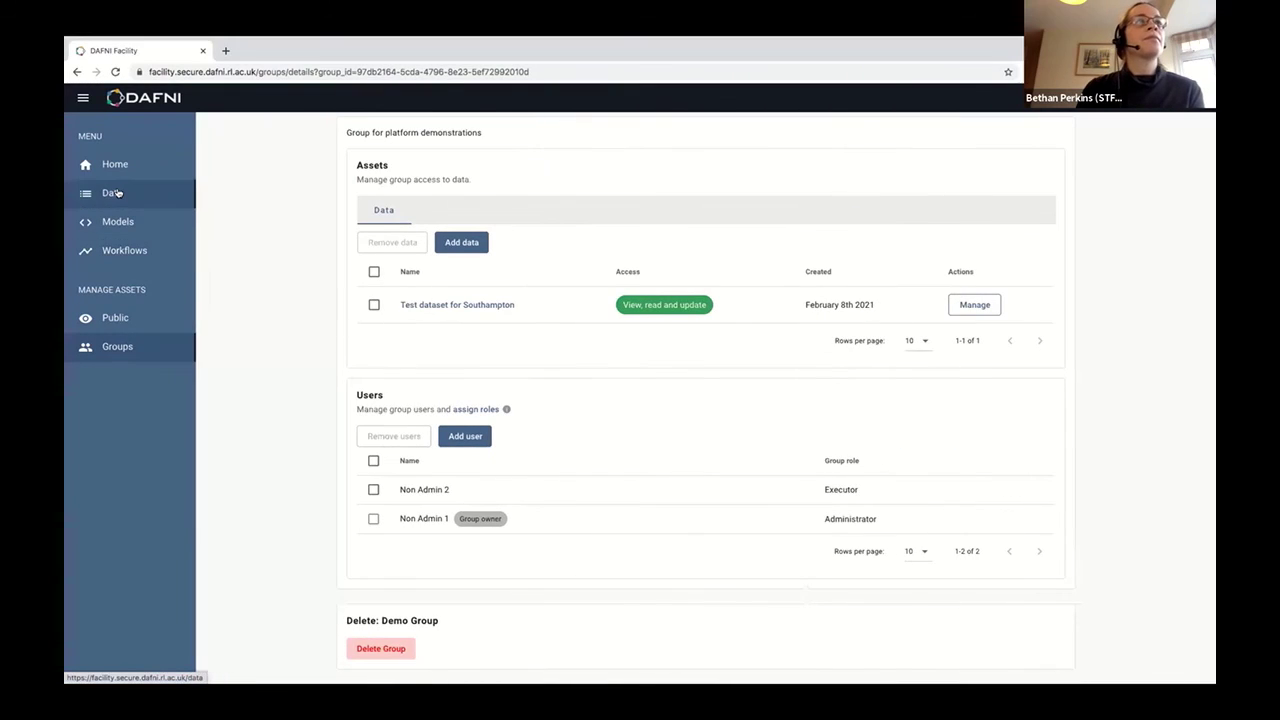